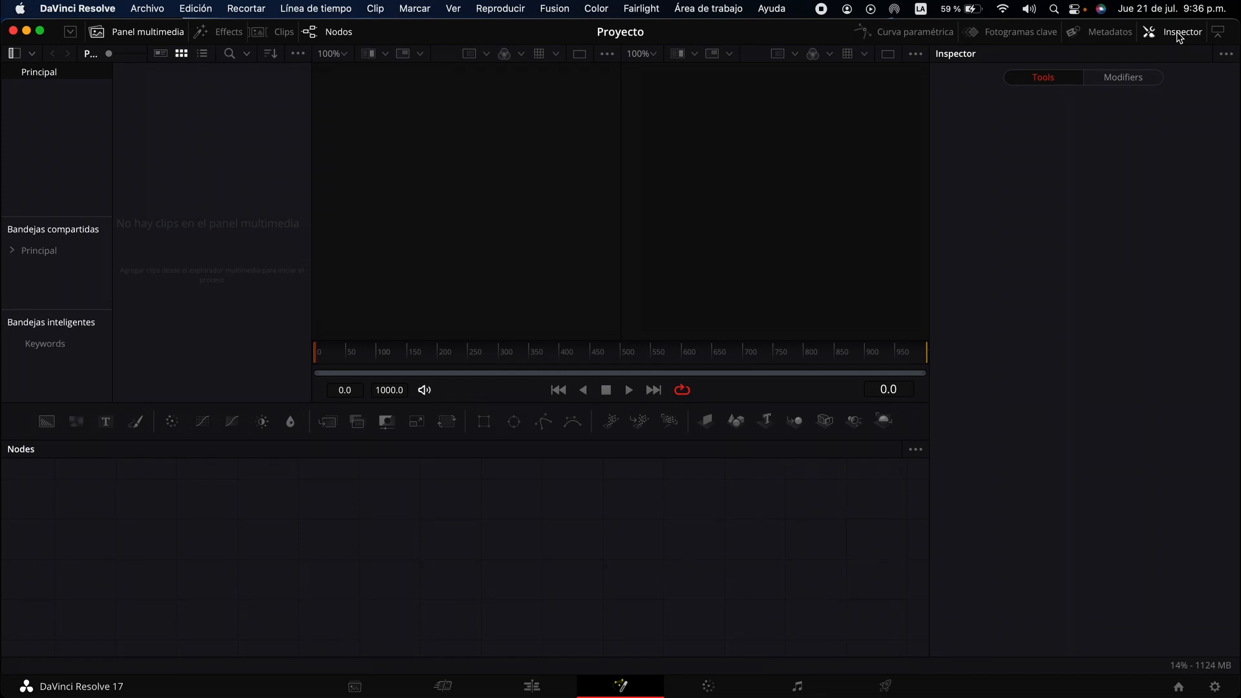
# Show the Effects library on the Fusion page instead of the media pool.
pyautogui.click(146, 33)
pyautogui.click(146, 33)
pyautogui.click(226, 33)
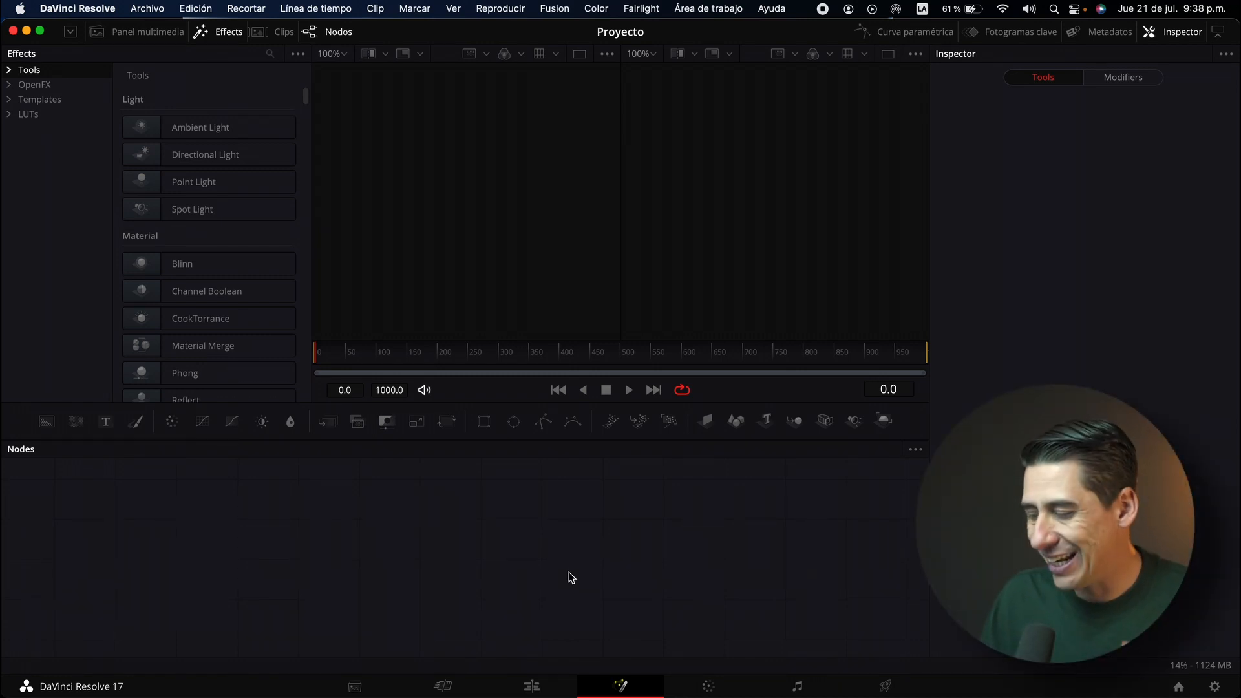
# Create a five-second, 24 fps Fusion composition named Fusion Composition 1 in the Edit page's media pool.
pyautogui.click(532, 688)
pyautogui.rightClick(204, 163)
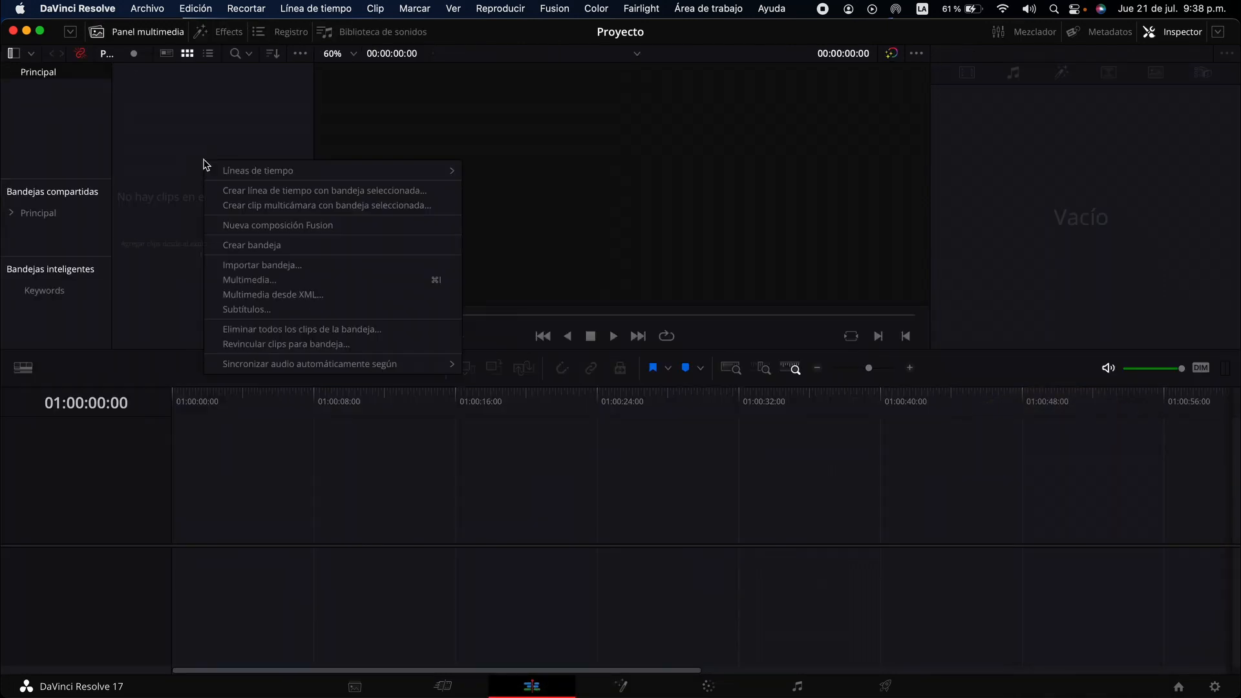
pyautogui.click(261, 227)
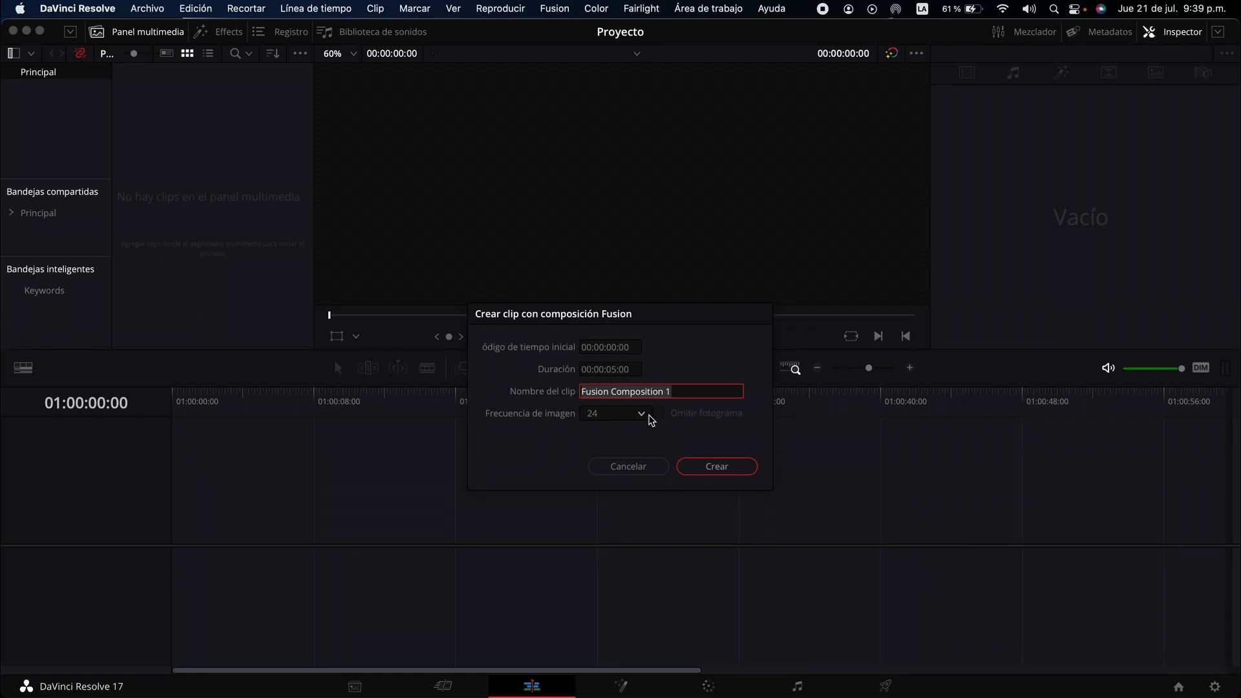
pyautogui.click(615, 369)
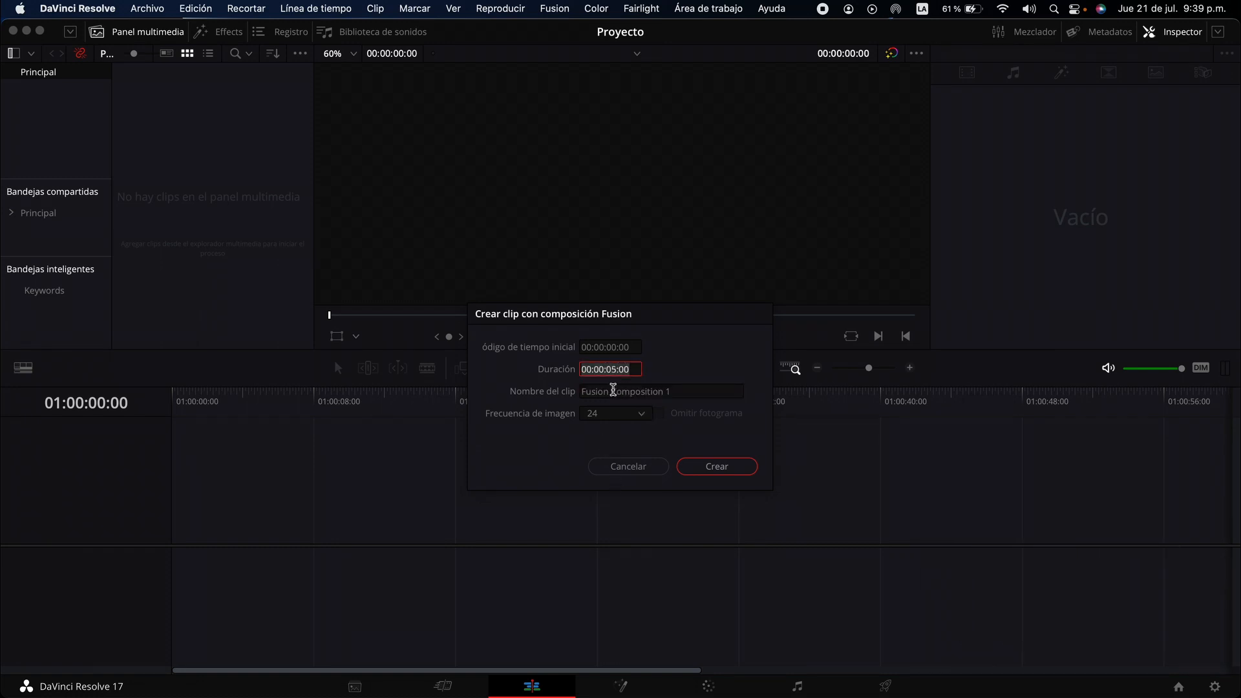
pyautogui.click(679, 394)
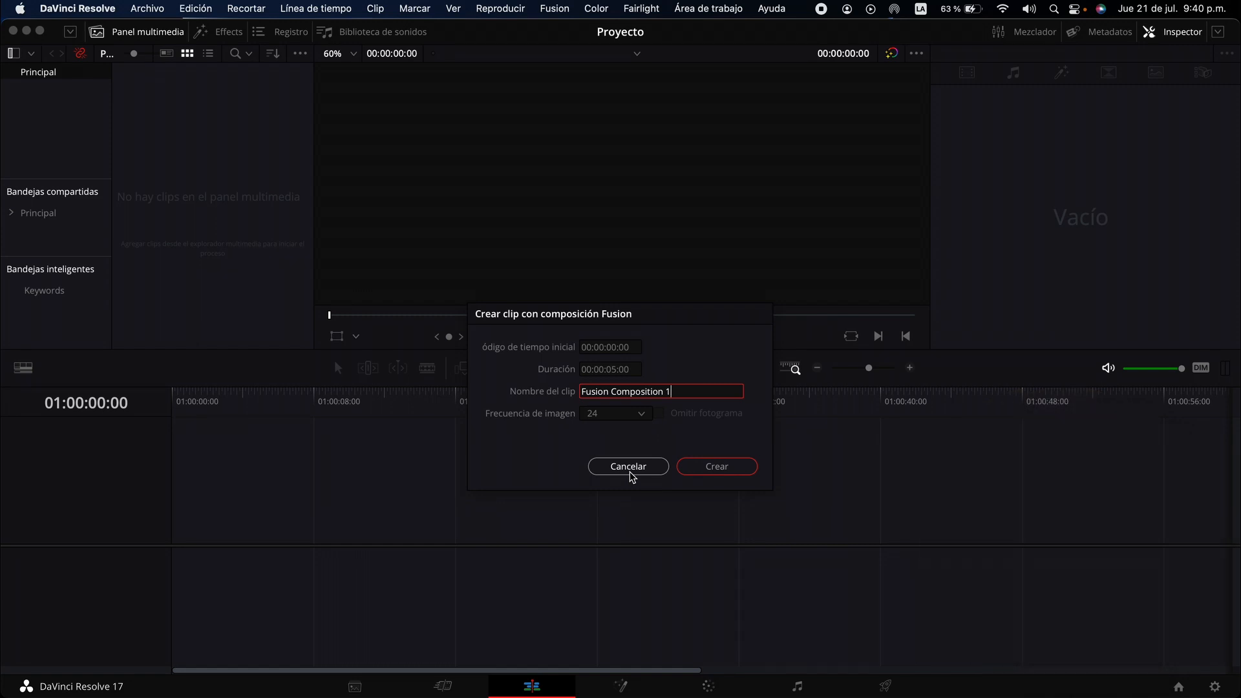
pyautogui.click(711, 469)
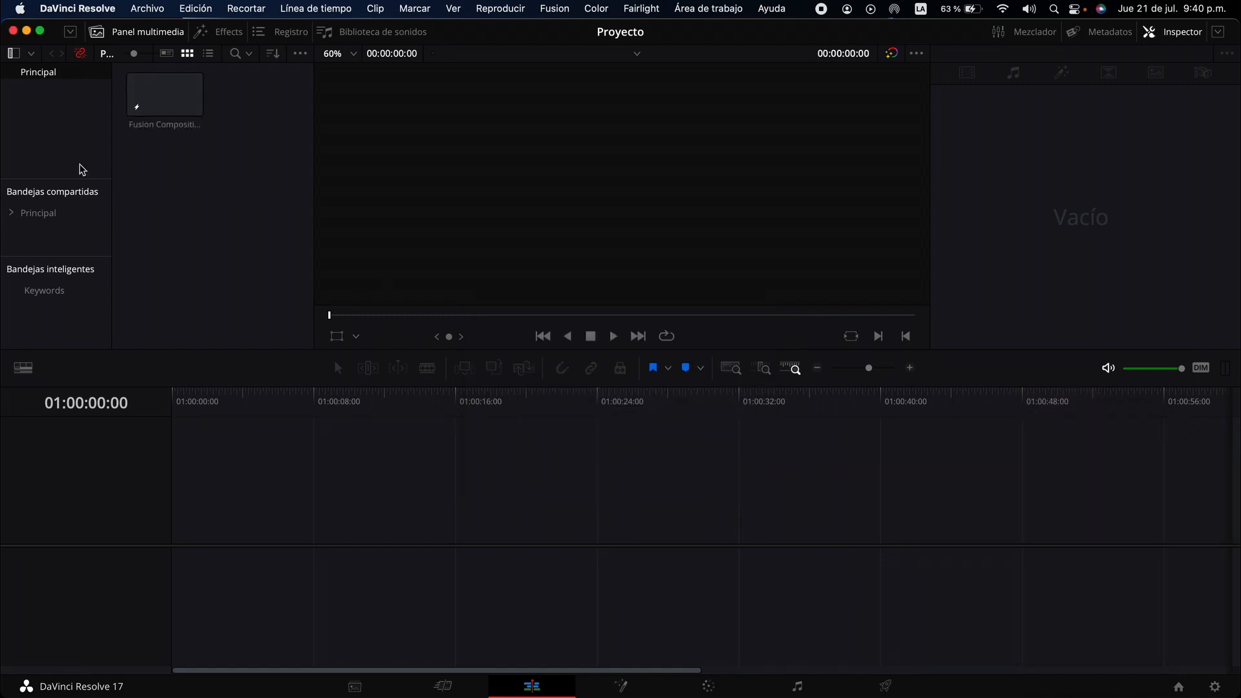
# Place the Fusion composition on a new timeline and move the playhead to 00:00:02:03.
pyautogui.click(162, 101)
pyautogui.press('F9')
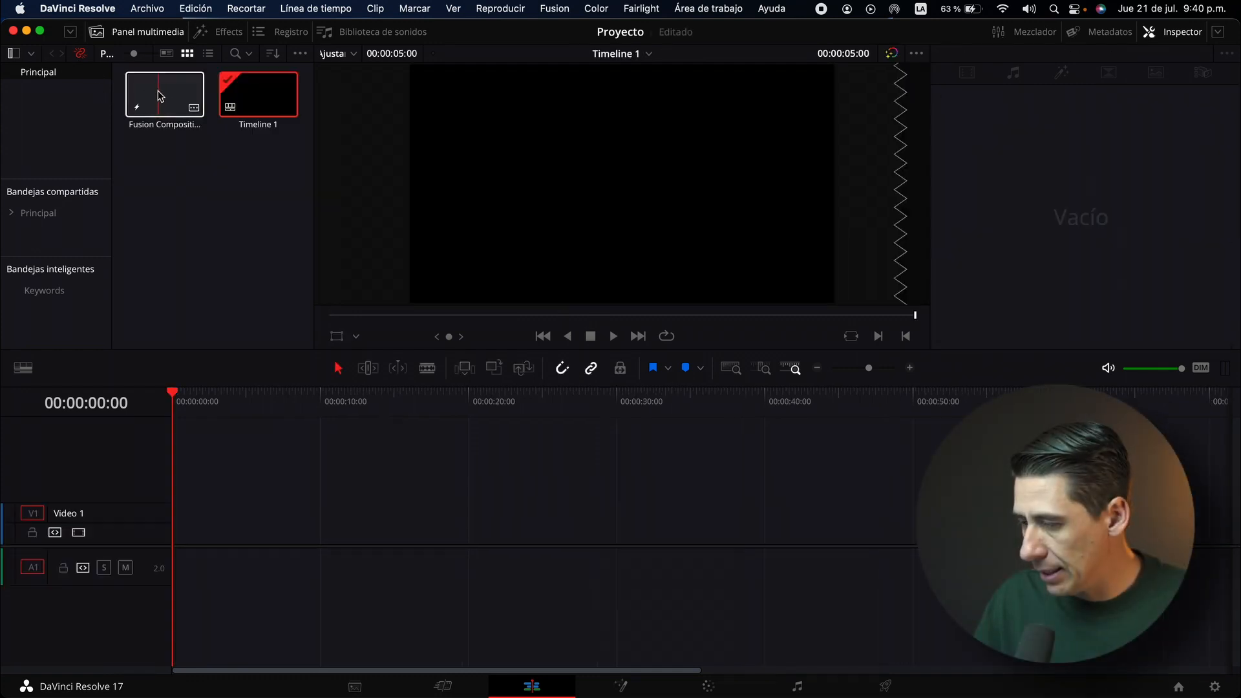
pyautogui.moveTo(223, 406)
pyautogui.mouseDown()
pyautogui.moveTo(194, 417)
pyautogui.moveTo(199, 428)
pyautogui.moveTo(190, 403)
pyautogui.moveTo(205, 401)
pyautogui.mouseUp()
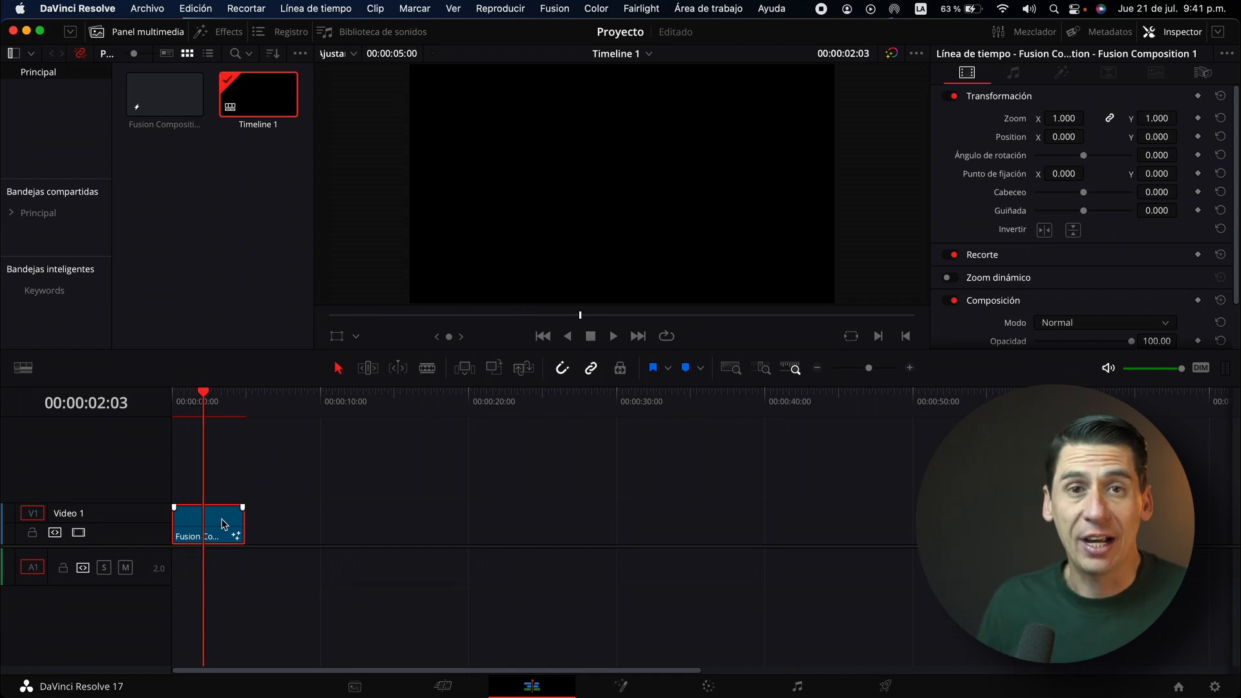
# Open the composition on the Fusion page and move the MediaOut1 node to the far right of the node graph.
pyautogui.click(622, 686)
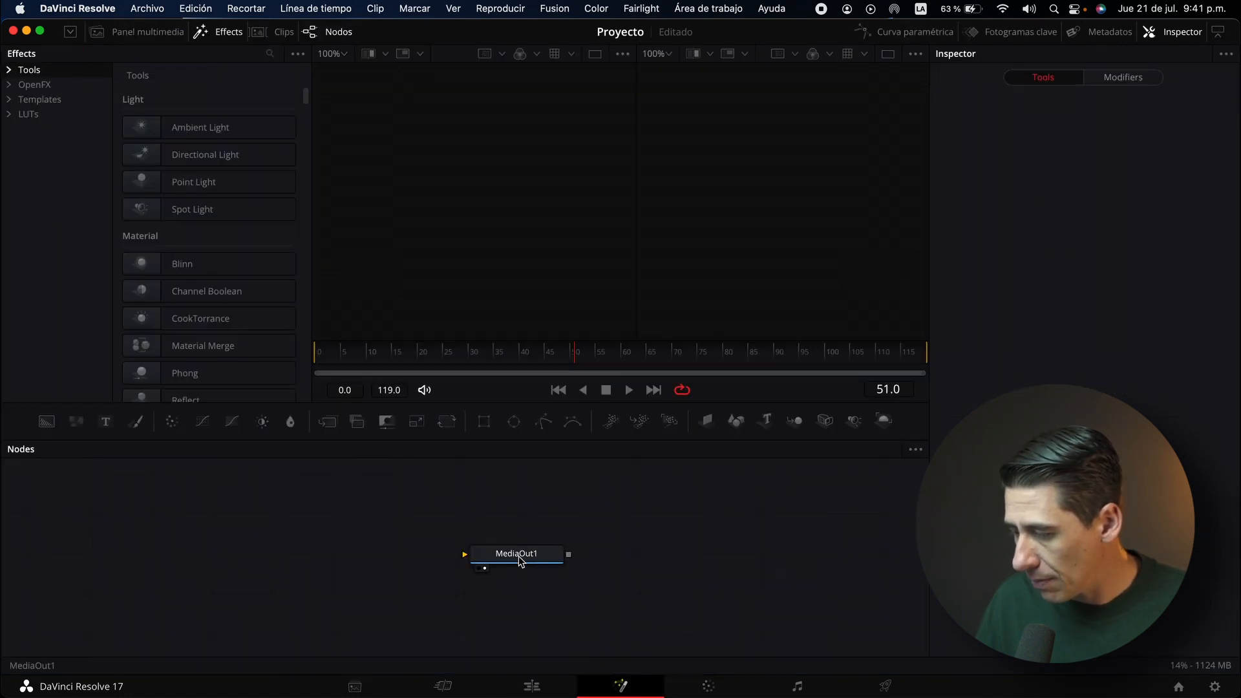
pyautogui.moveTo(518, 556); pyautogui.dragTo(831, 556)
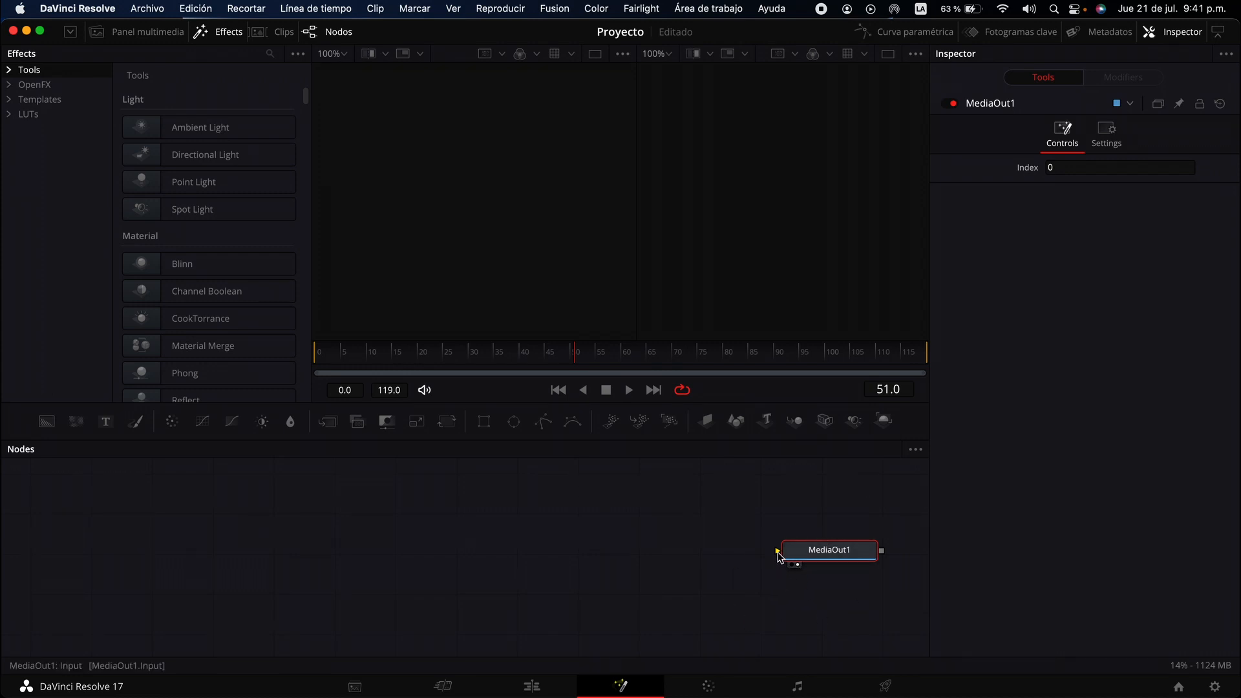
pyautogui.moveTo(778, 553); pyautogui.dragTo(330, 560)
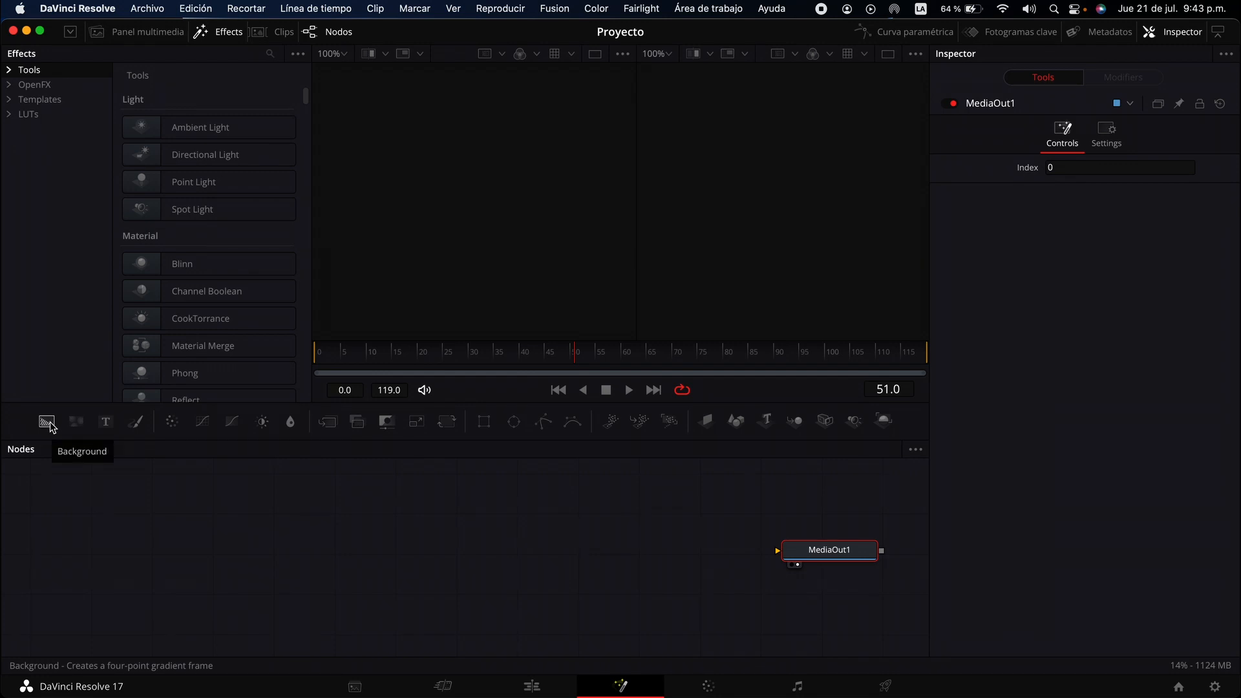
# Add a Background node at the far left of the node graph and display it in the second viewer.
pyautogui.moveTo(47, 424); pyautogui.dragTo(40, 556)
pyautogui.click(99, 566)
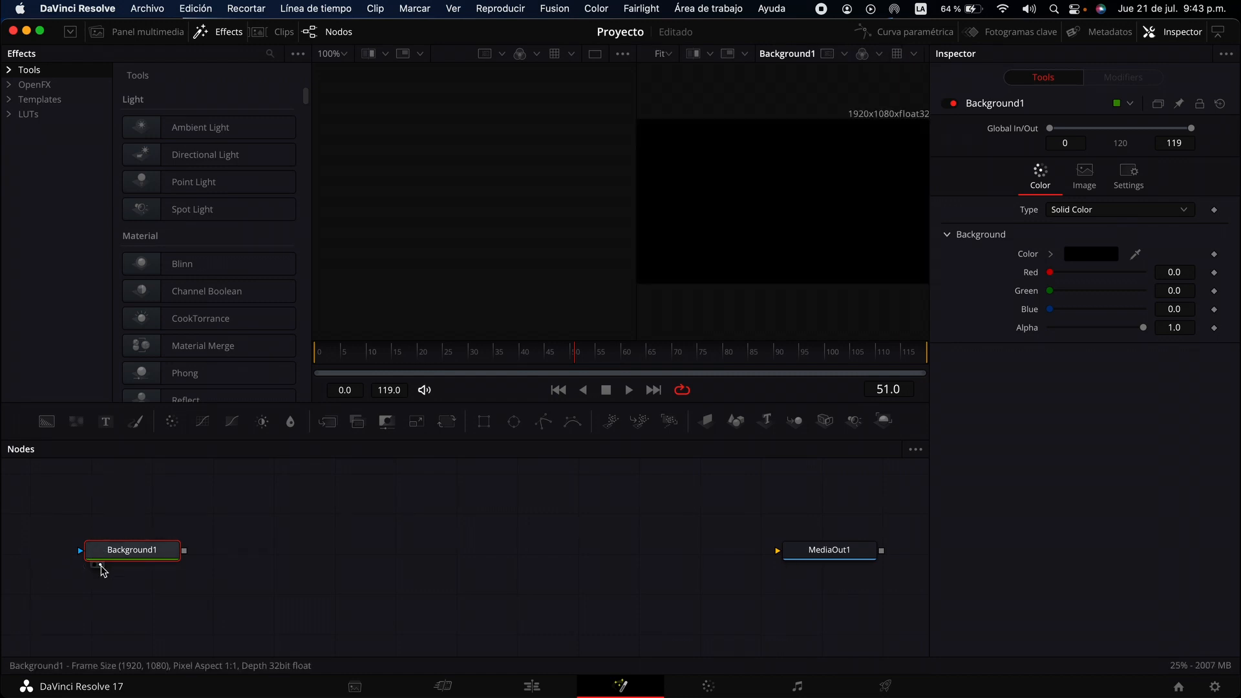
pyautogui.click(99, 567)
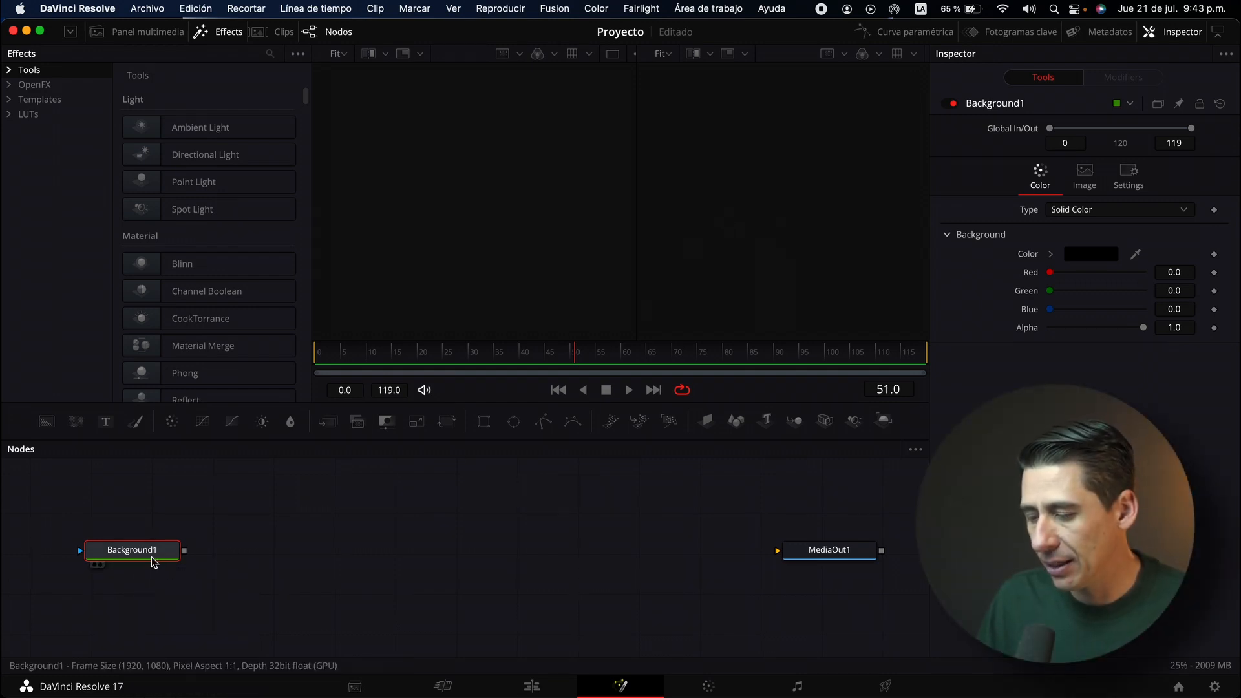
pyautogui.click(101, 566)
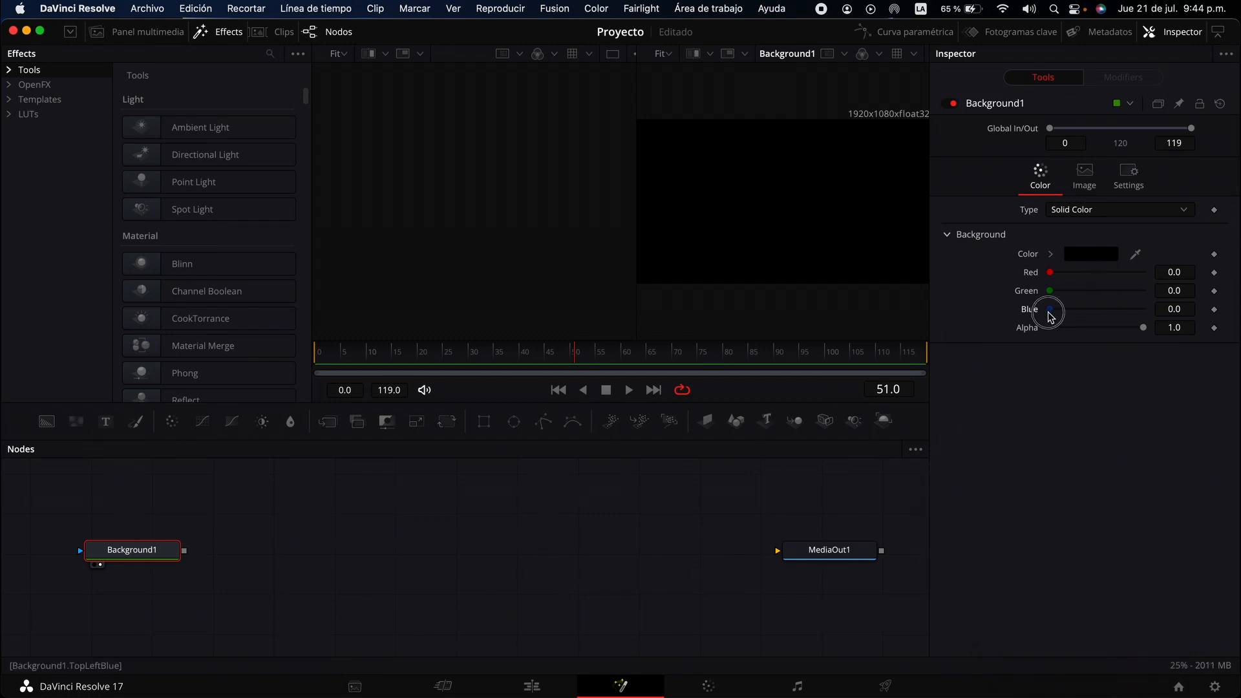
# Connect the Background node's output to MediaOut1 and set the background's green value to 1.0.
pyautogui.moveTo(1051, 310); pyautogui.dragTo(1026, 288)
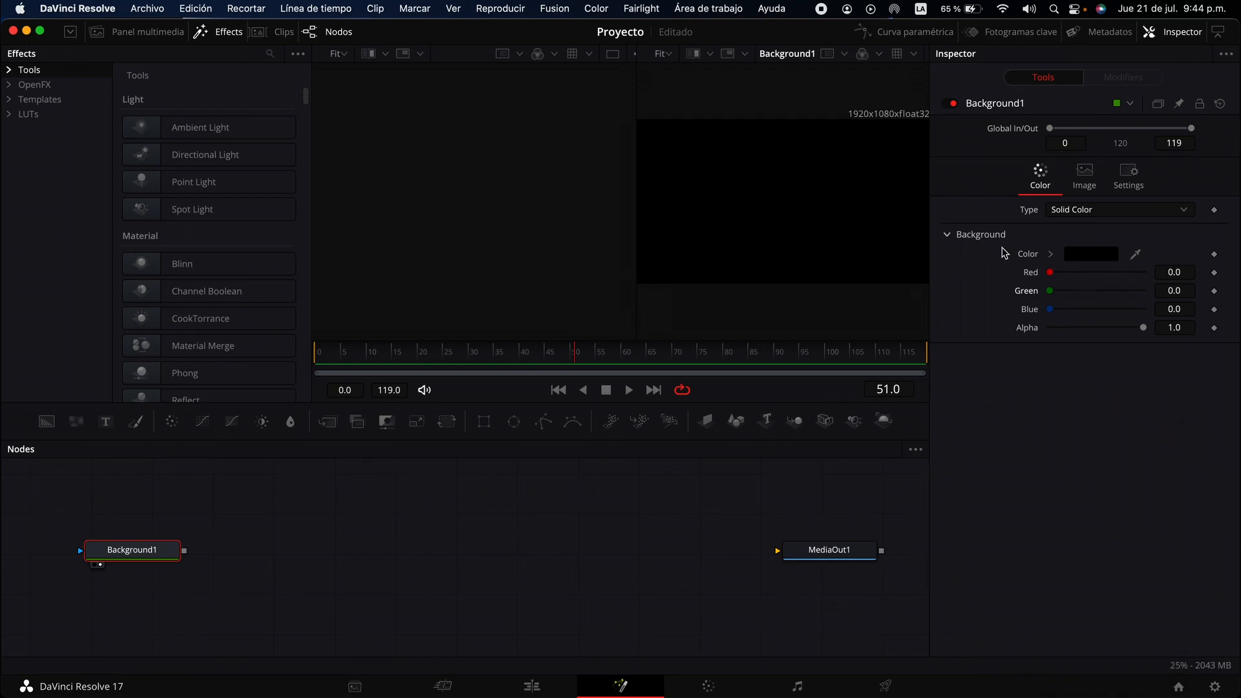
pyautogui.moveTo(184, 551); pyautogui.dragTo(795, 551)
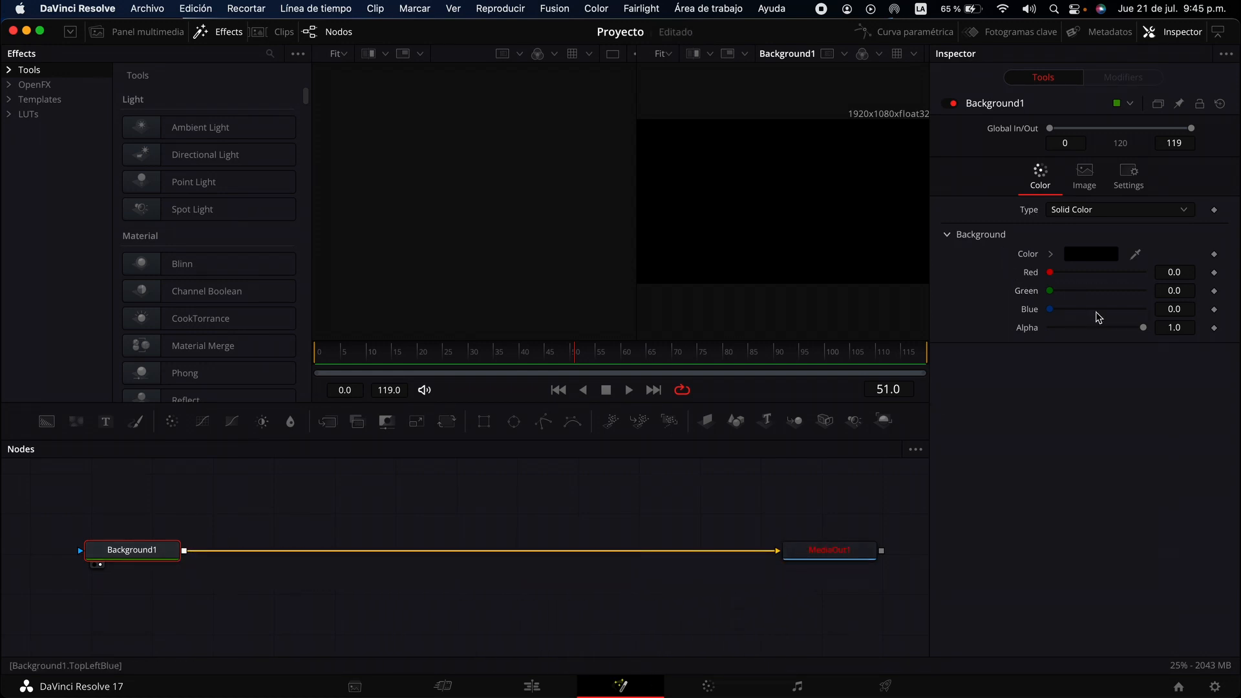
pyautogui.moveTo(1054, 295); pyautogui.dragTo(1075, 290)
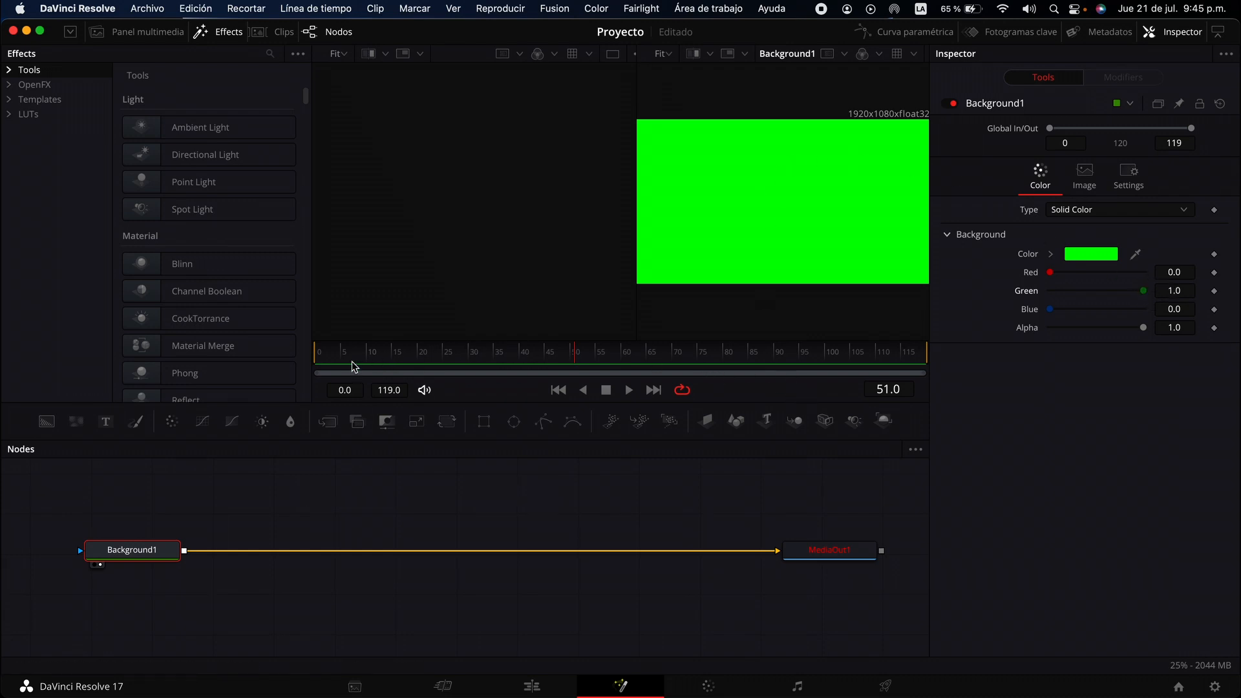
# Scrub through the composition to frame 119 and back to frame 0 to check the green background.
pyautogui.moveTo(325, 359); pyautogui.dragTo(931, 363)
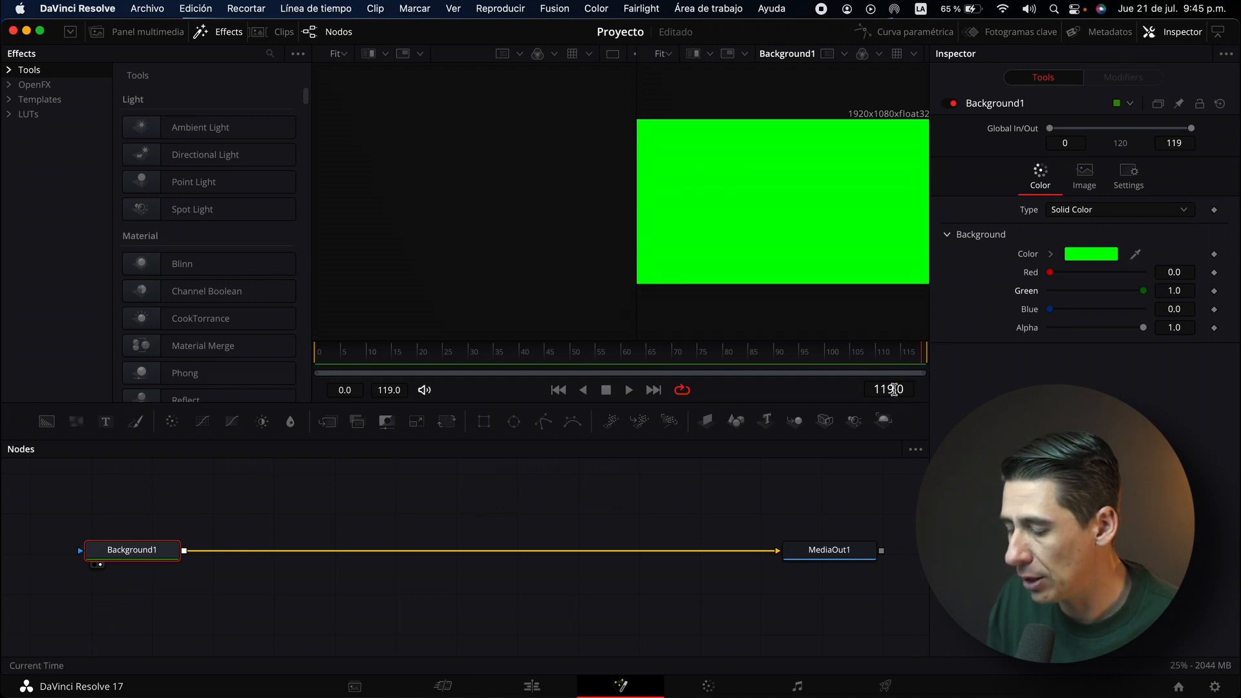
pyautogui.moveTo(390, 360); pyautogui.dragTo(310, 355)
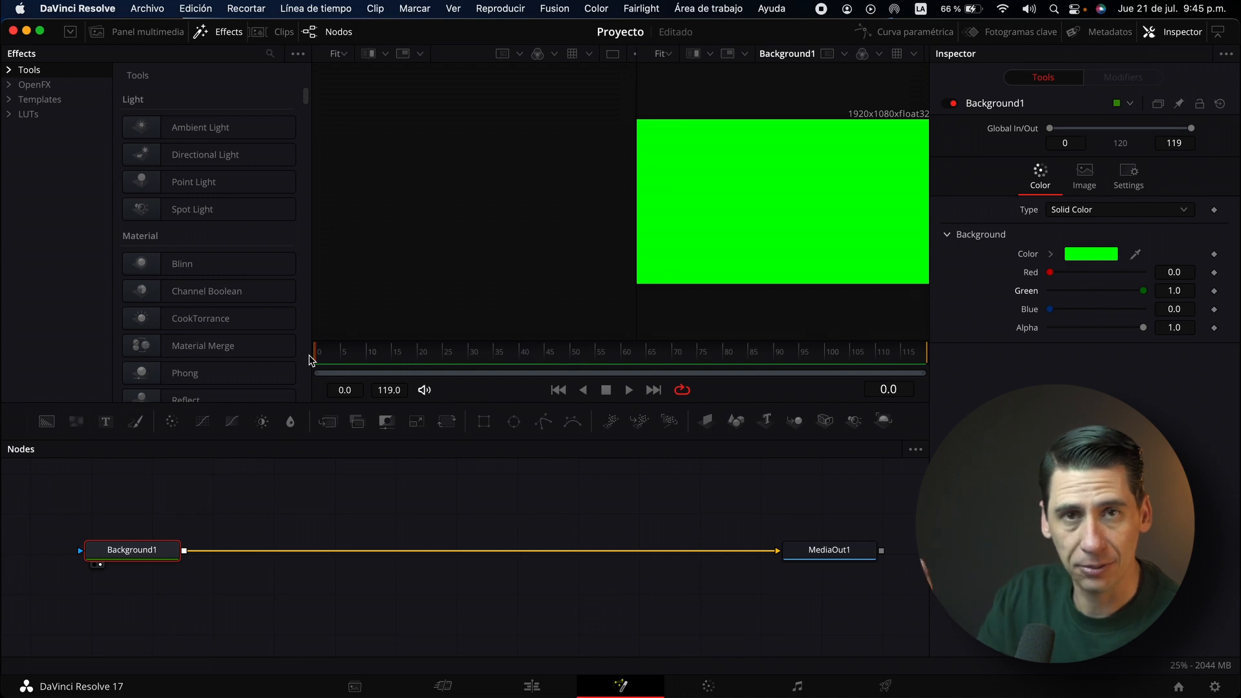
pyautogui.moveTo(309, 354); pyautogui.dragTo(264, 395)
# Play the timeline from its start on the Edit page to check the MediaOut1 result, and return to the Fusion page.
pyautogui.click(784, 554)
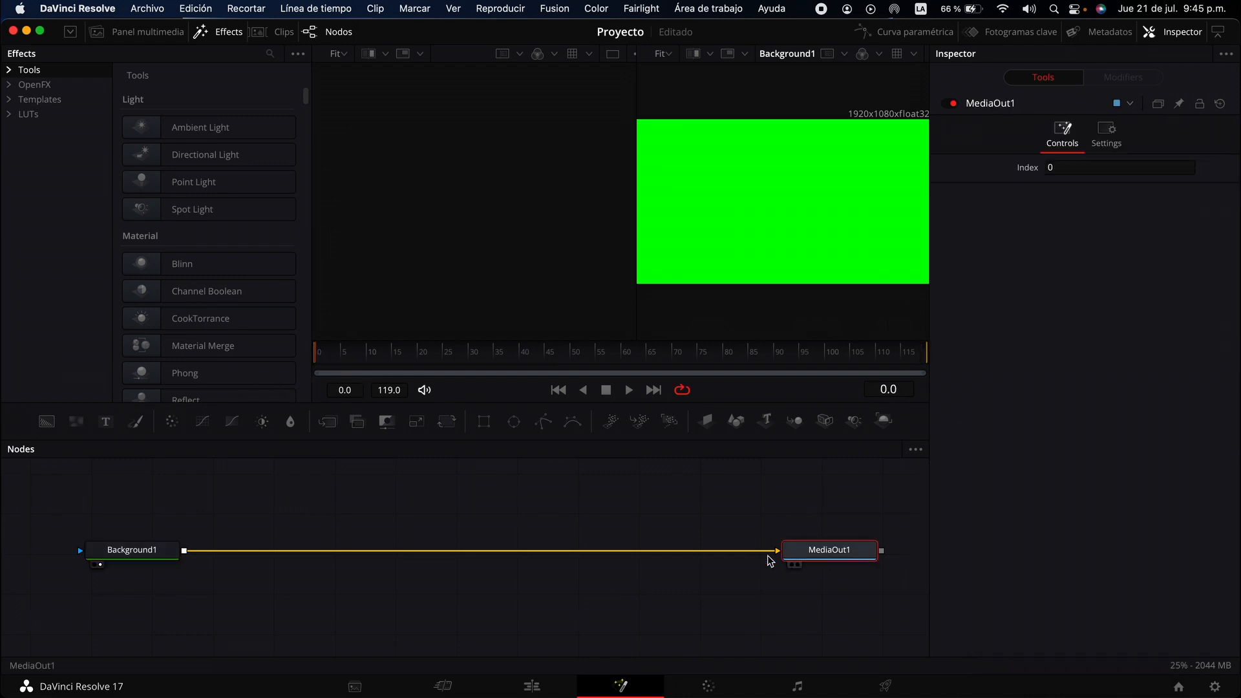
pyautogui.click(533, 686)
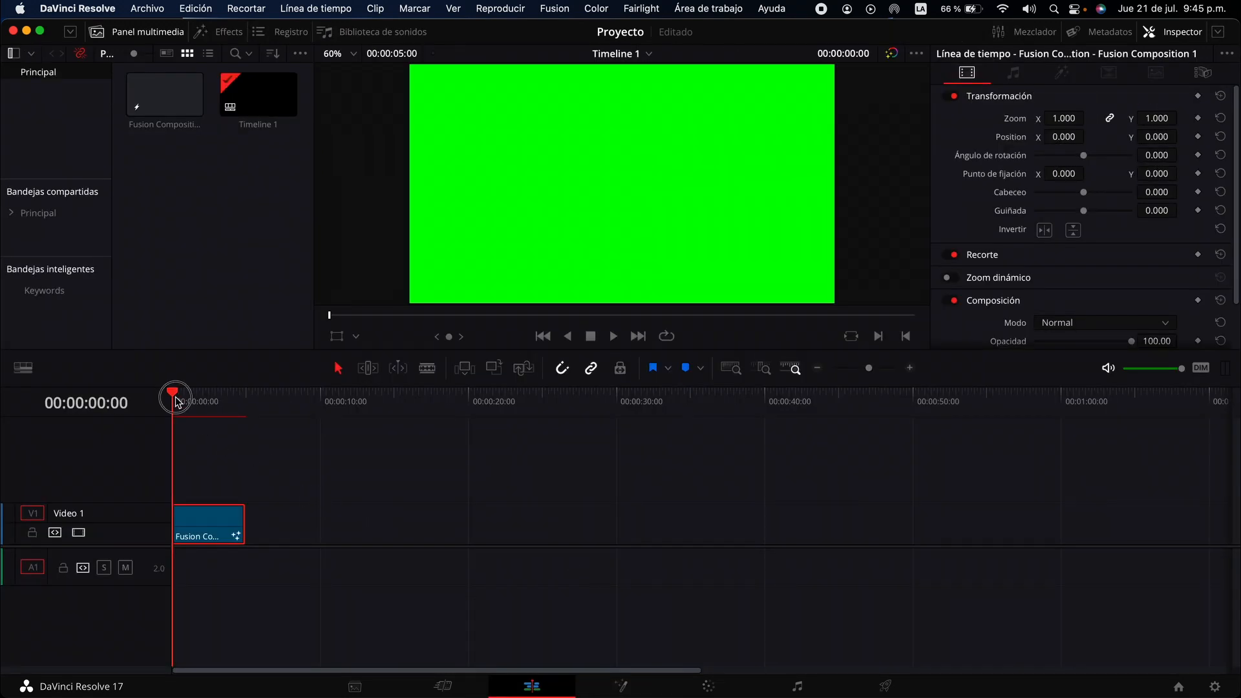
pyautogui.moveTo(171, 402)
pyautogui.mouseDown()
pyautogui.moveTo(199, 404)
pyautogui.moveTo(169, 404)
pyautogui.mouseUp()
pyautogui.press('space')
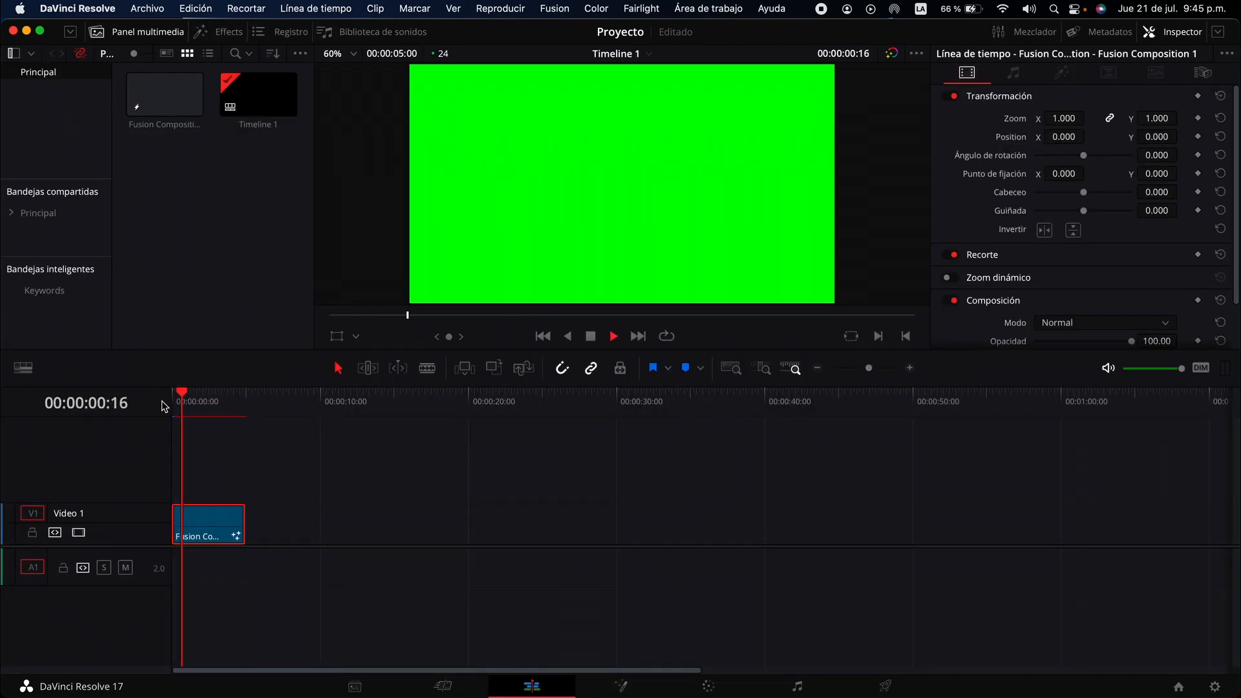
pyautogui.click(622, 684)
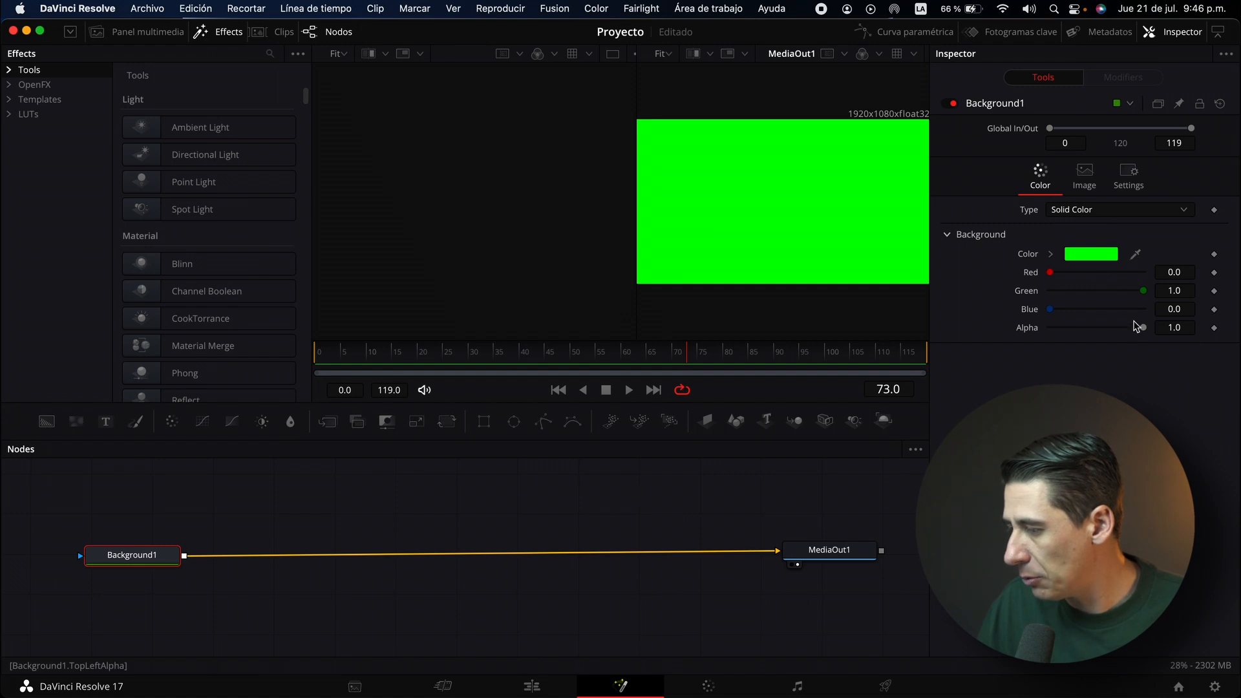
# Make the background transparent by setting its alpha and green values to 0.0.
pyautogui.moveTo(1144, 328); pyautogui.dragTo(1050, 328)
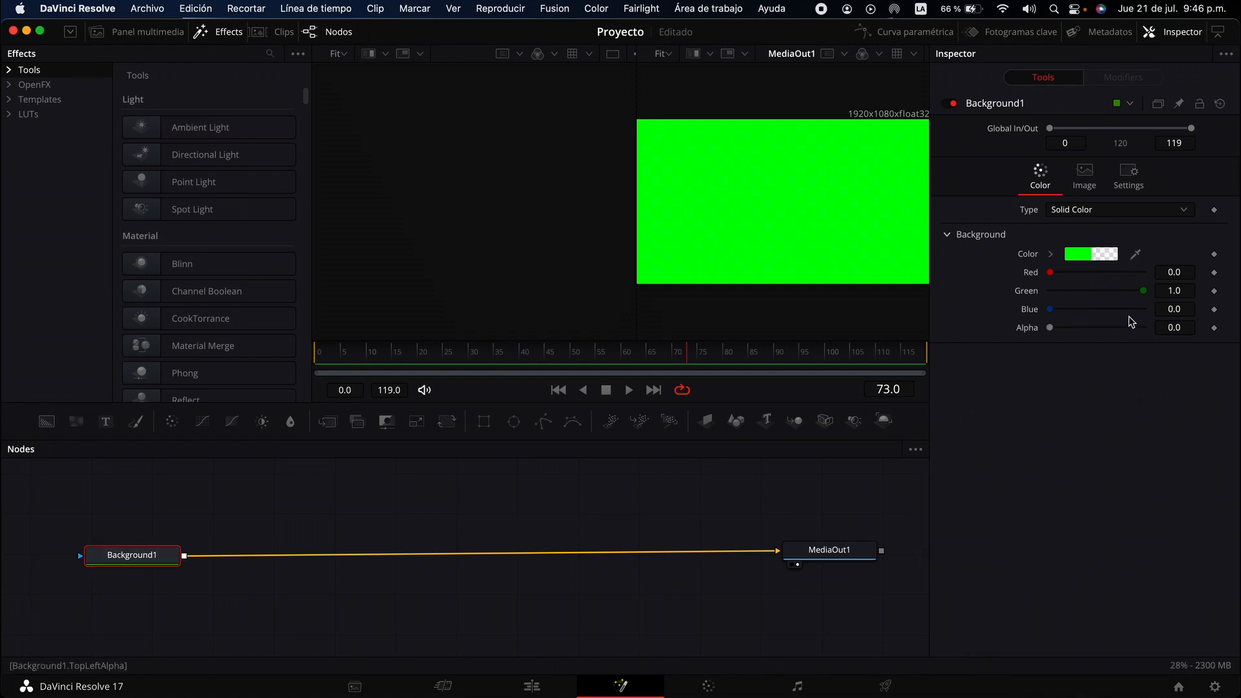
pyautogui.moveTo(1142, 295); pyautogui.dragTo(987, 289)
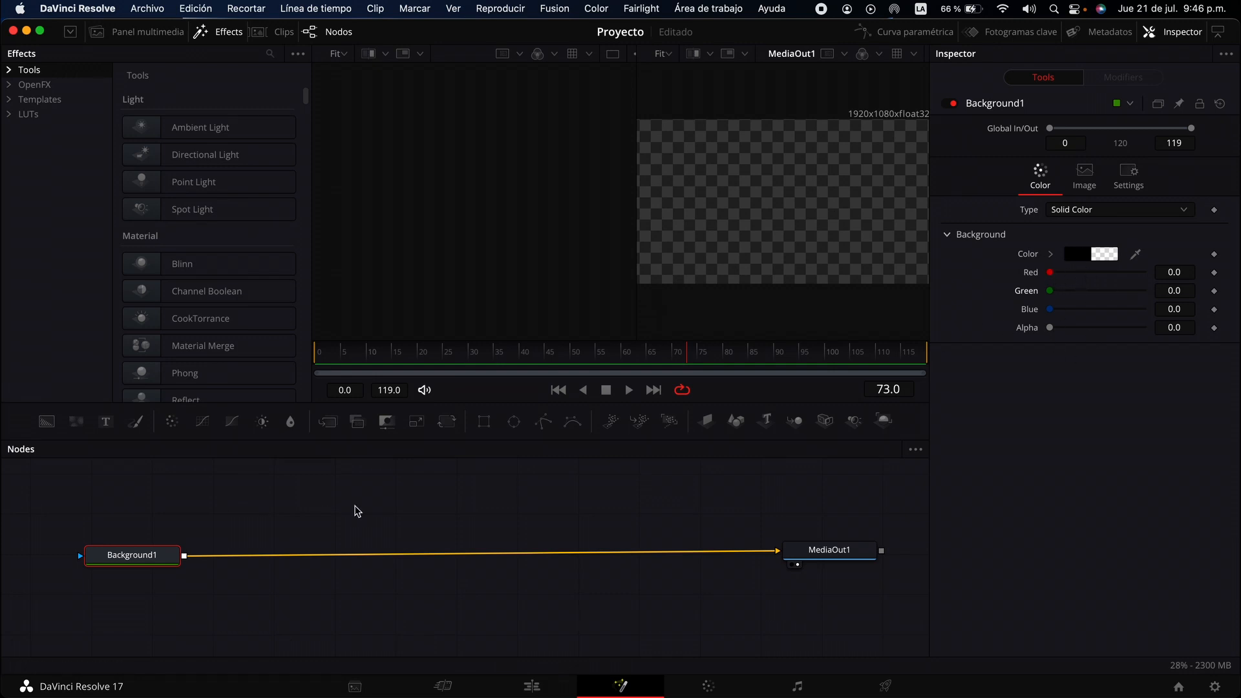
# Set the Background node's color to an opaque light cyan with red 0.591, green 1.0, blue 1.0 and alpha 1.0.
pyautogui.moveTo(1061, 331); pyautogui.dragTo(1156, 311)
pyautogui.moveTo(1054, 288); pyautogui.dragTo(1056, 289)
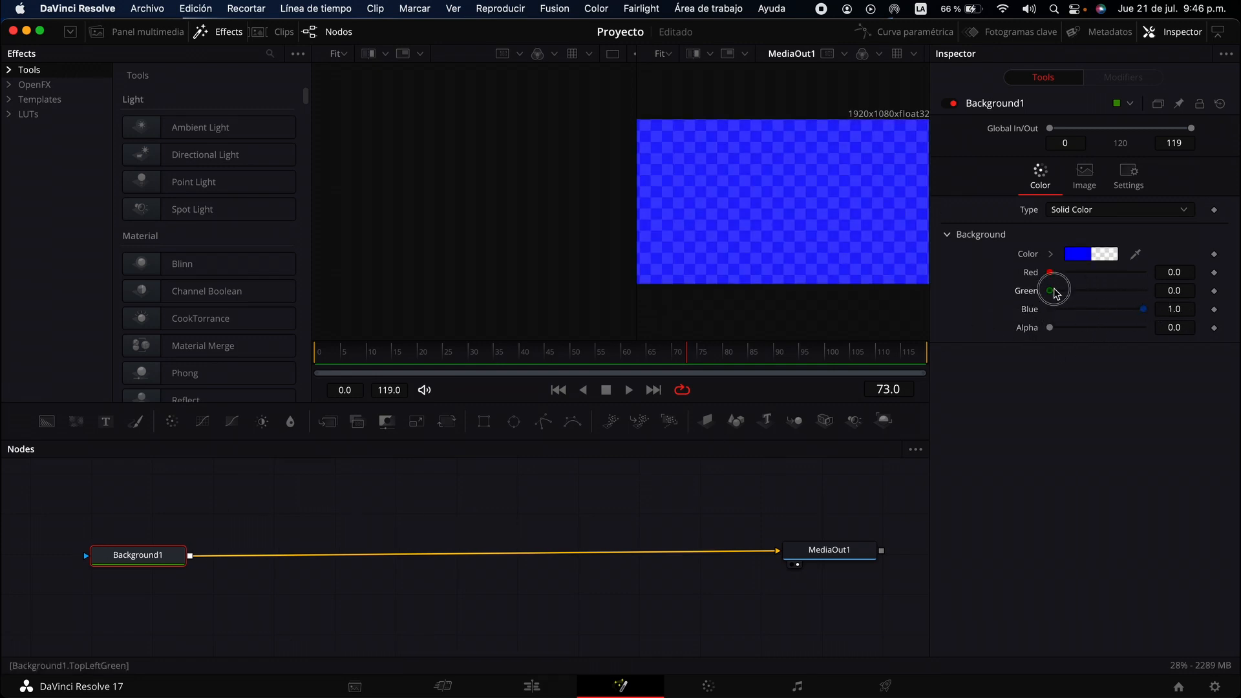
pyautogui.moveTo(1105, 331); pyautogui.dragTo(1160, 331)
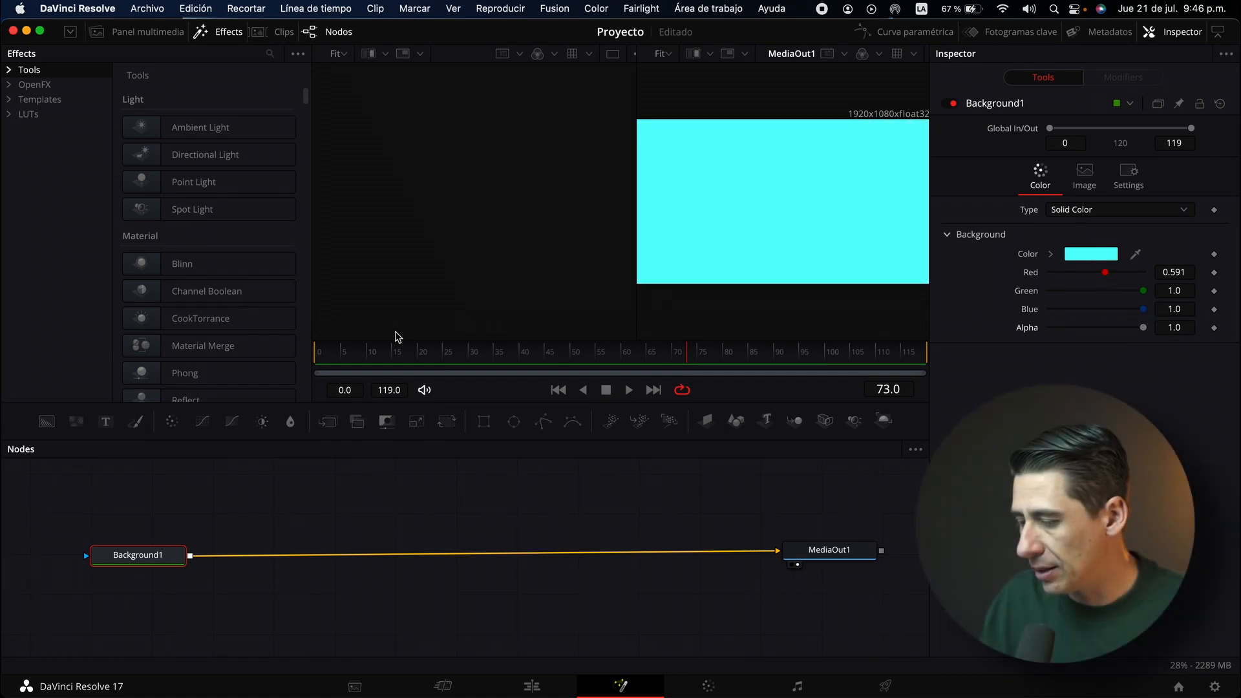
# Return to frame 0, add a Text+ node reading "Texto" above the connection line, and display it in the first viewer.
pyautogui.click(406, 356)
pyautogui.moveTo(406, 358); pyautogui.dragTo(313, 355)
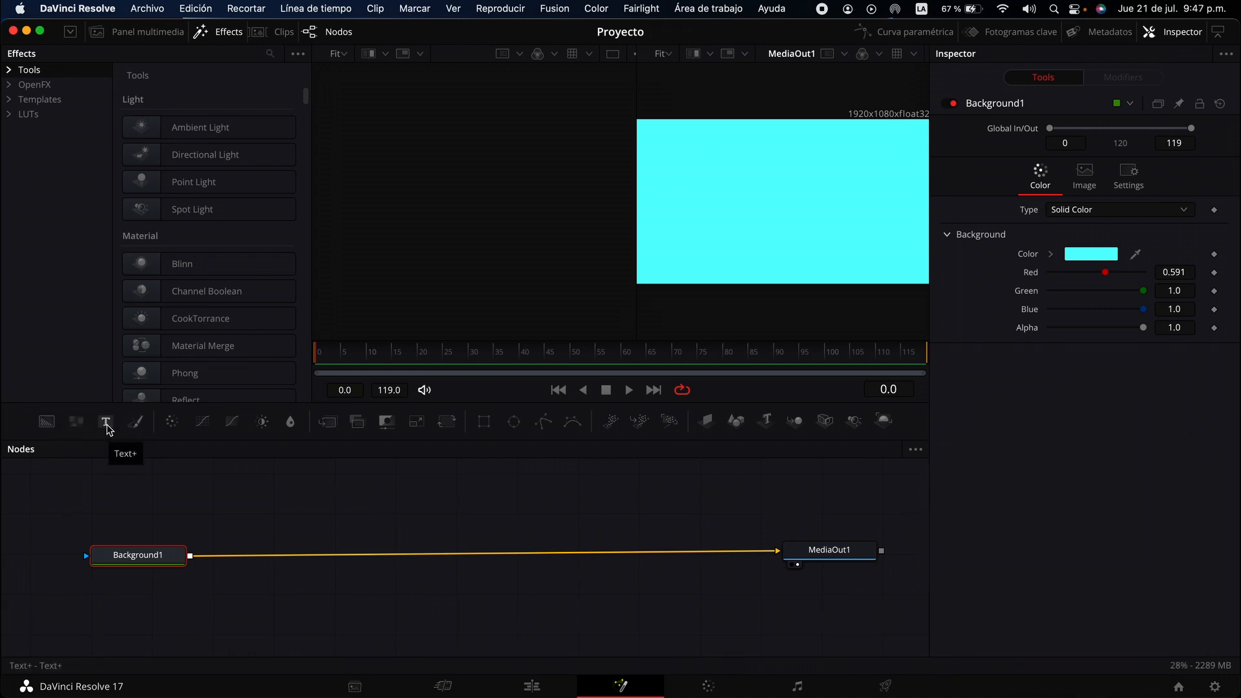
pyautogui.moveTo(107, 424); pyautogui.dragTo(317, 511)
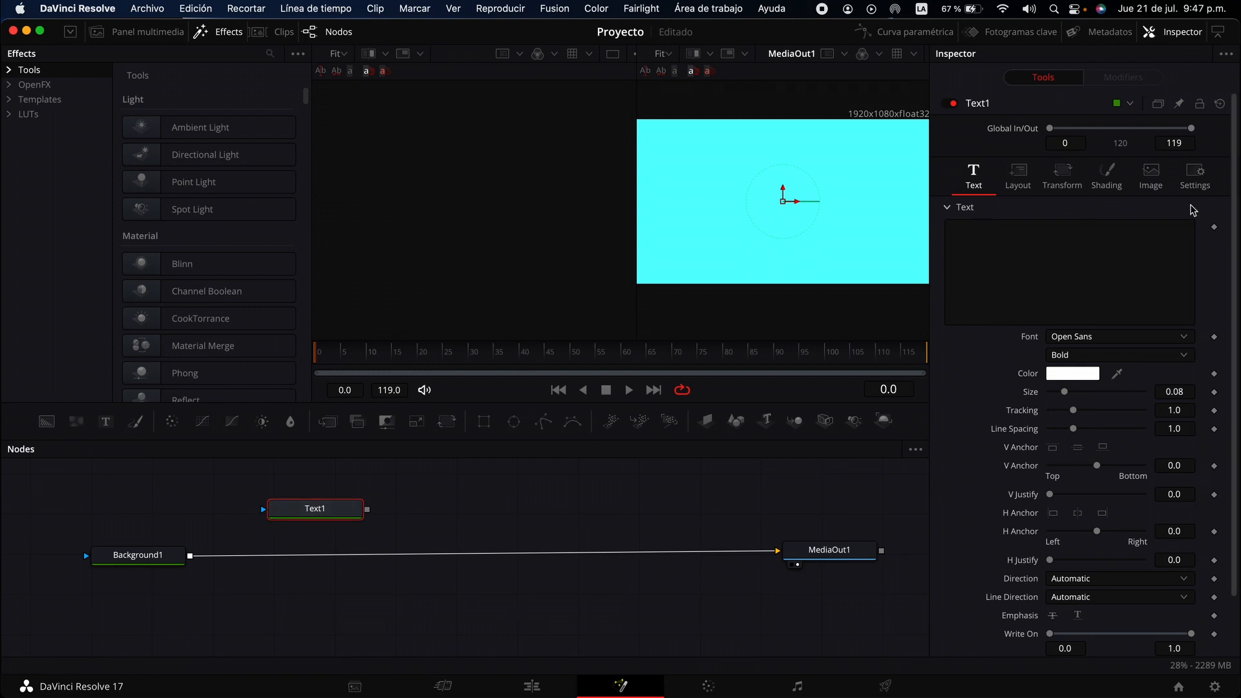
pyautogui.click(982, 249)
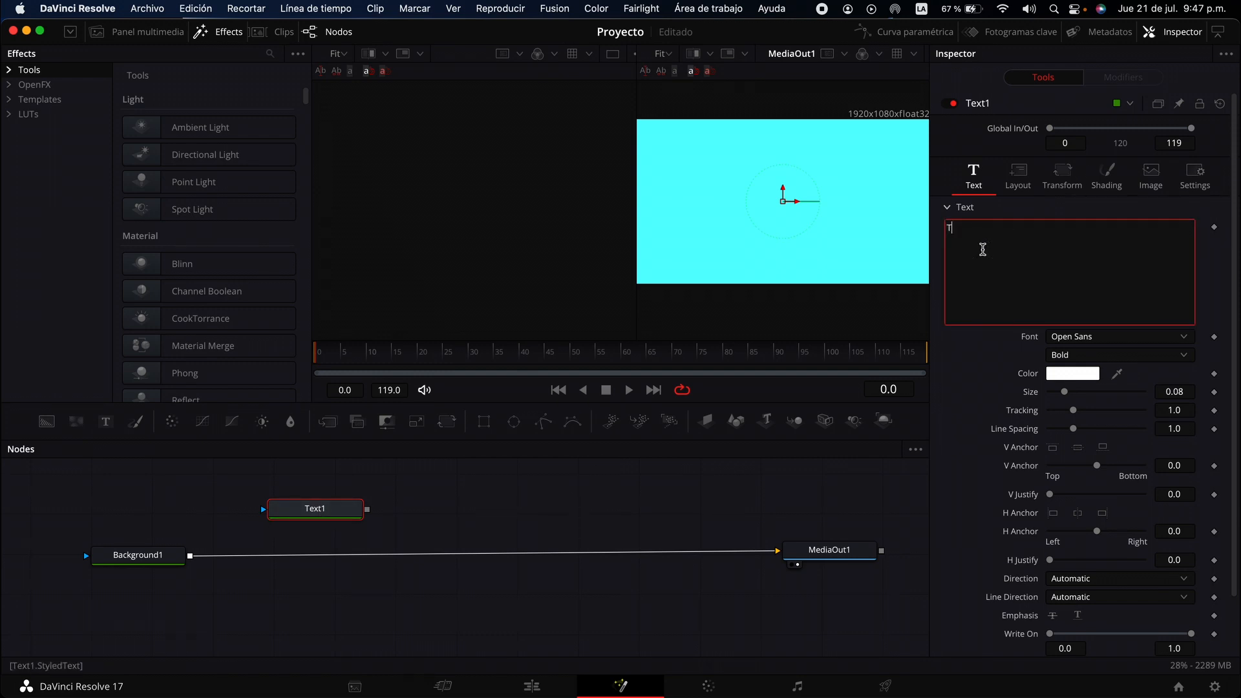
pyautogui.click(386, 511)
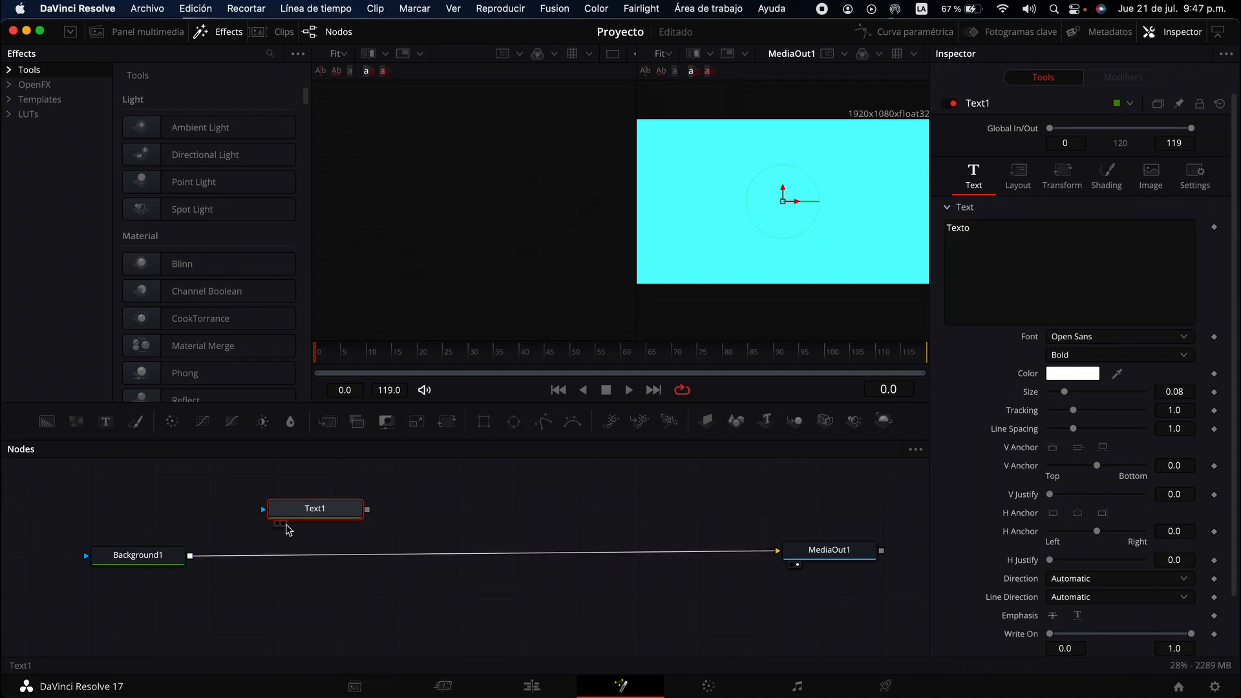
pyautogui.click(279, 524)
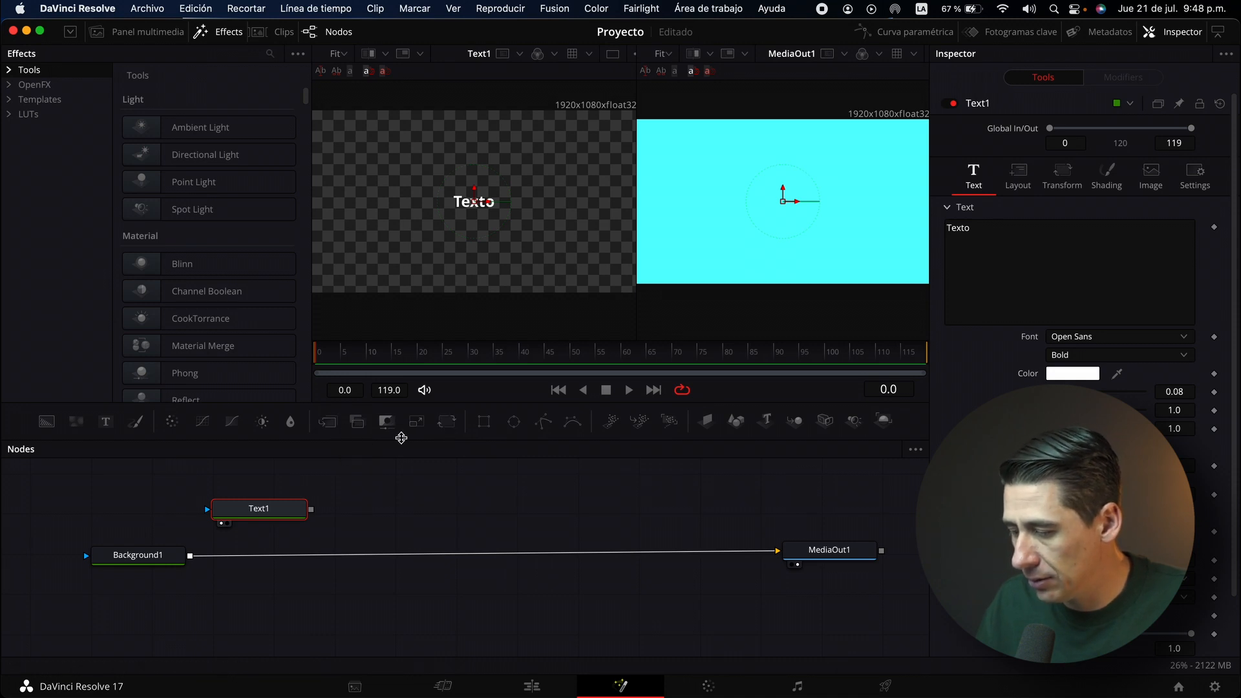
# Add a Merge node between Background1 and MediaOut1, feeding the background into it and its output into MediaOut1.
pyautogui.moveTo(331, 424); pyautogui.dragTo(397, 540)
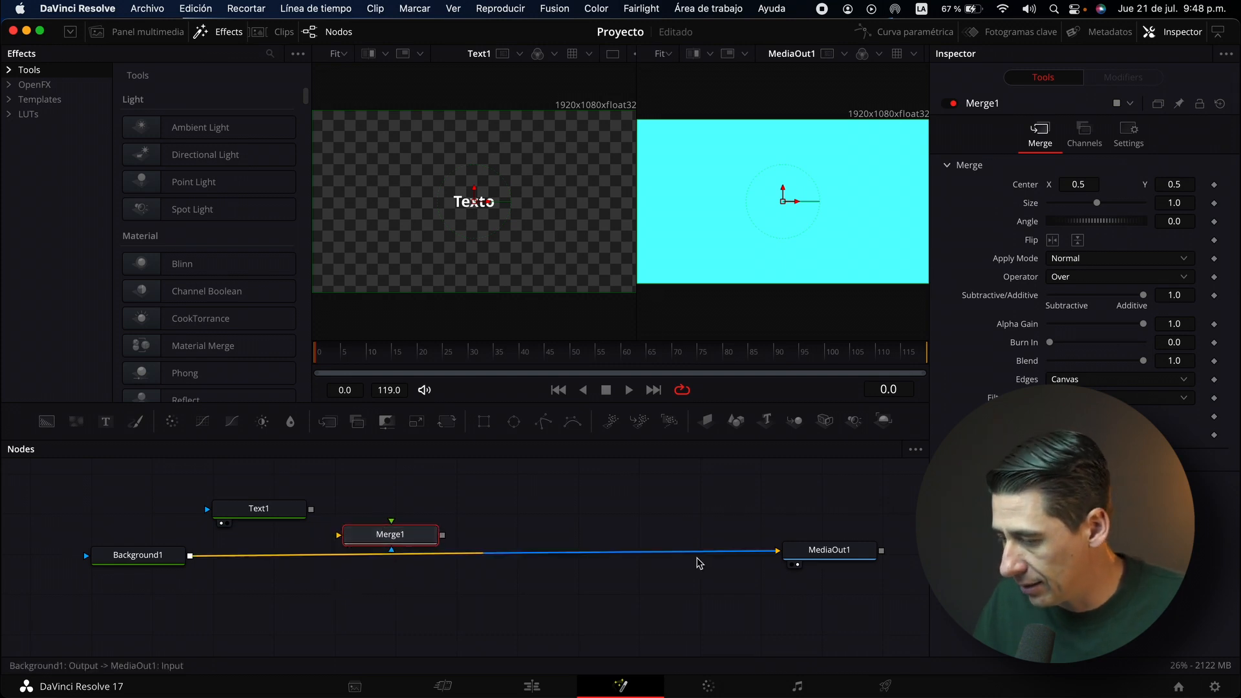
pyautogui.moveTo(774, 552); pyautogui.dragTo(353, 541)
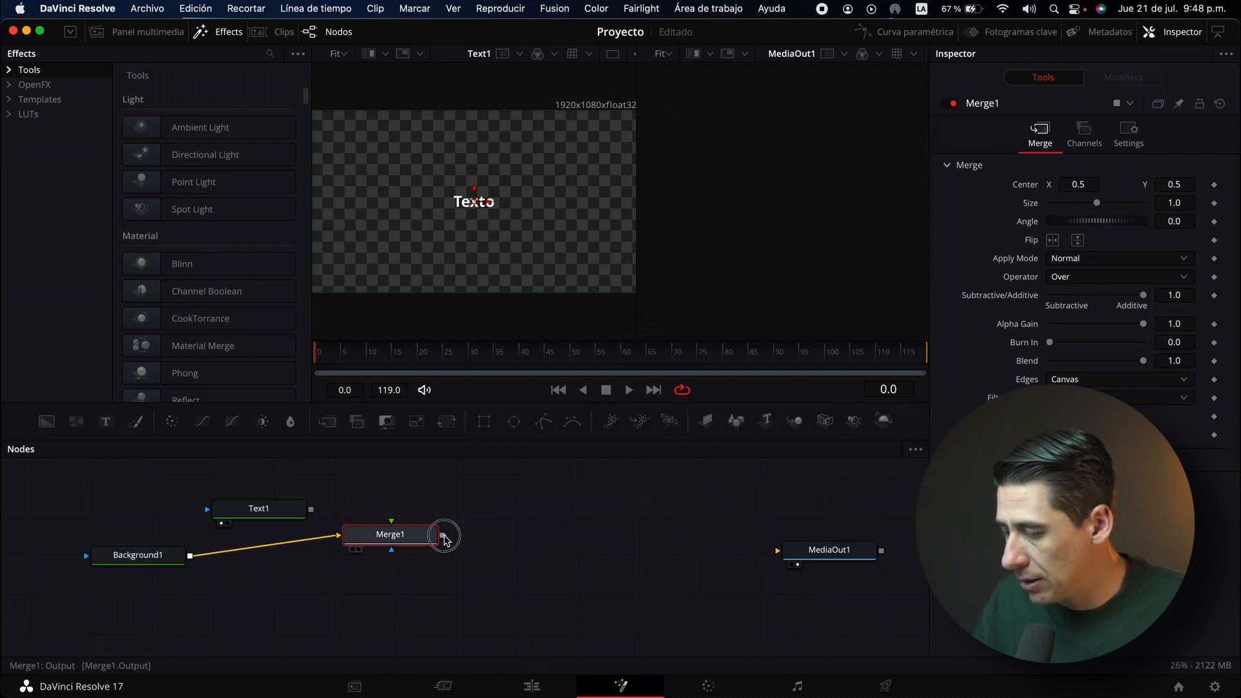
pyautogui.moveTo(443, 537); pyautogui.dragTo(806, 556)
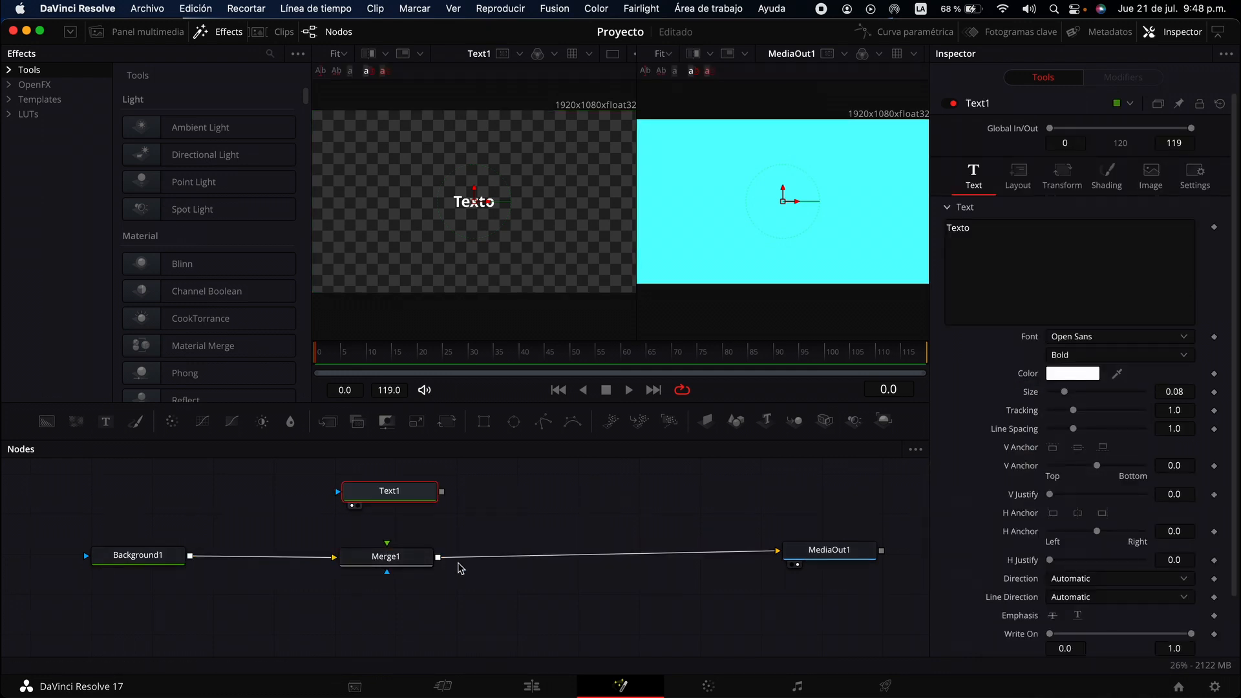
# Connect the Text1 node's output to the foreground input of Merge1.
pyautogui.moveTo(387, 545)
pyautogui.mouseDown()
pyautogui.moveTo(387, 514)
pyautogui.moveTo(390, 528)
pyautogui.mouseUp()
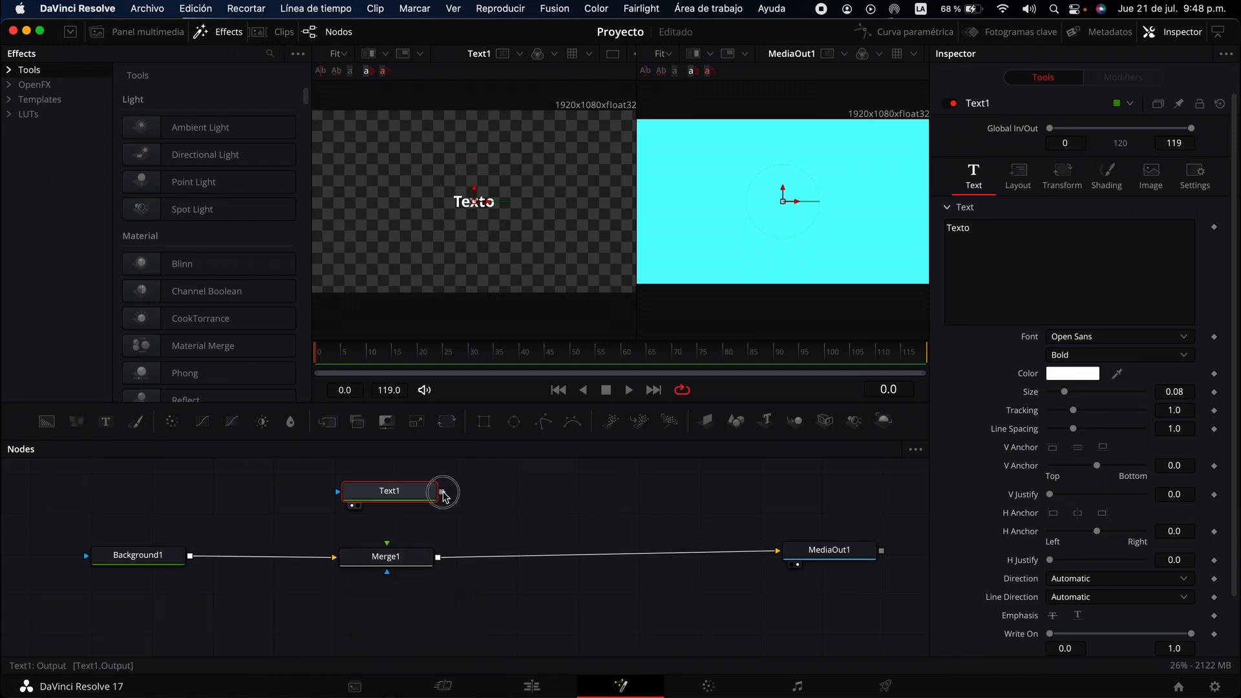
pyautogui.moveTo(442, 493); pyautogui.dragTo(388, 562)
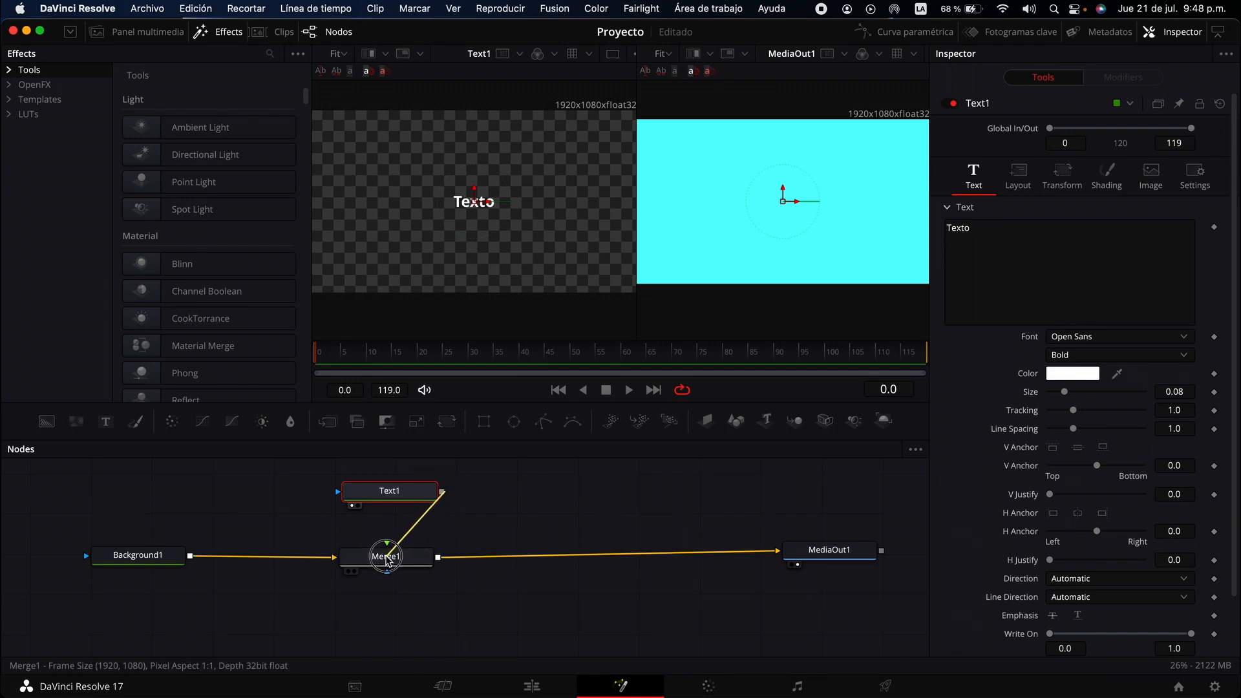
pyautogui.moveTo(387, 560); pyautogui.dragTo(387, 560)
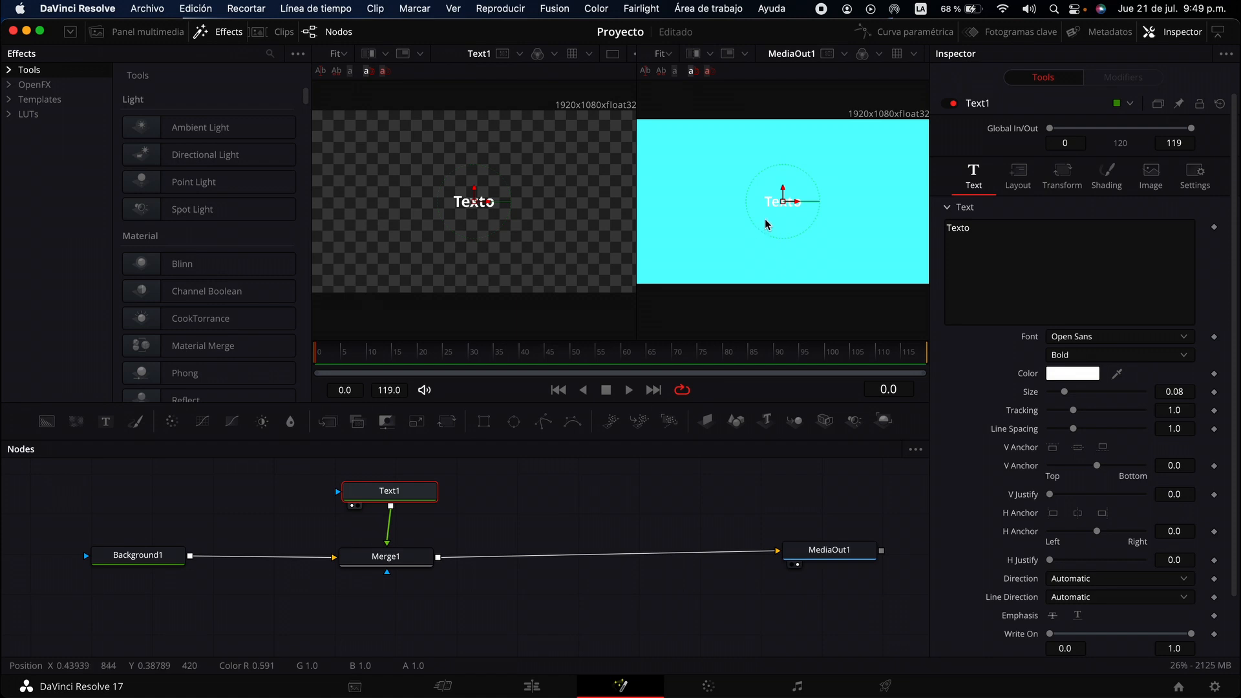
# Recolor Background1 to blue with red 0.362 and green 0.512, and remove Text1 from the first viewer.
pyautogui.click(131, 559)
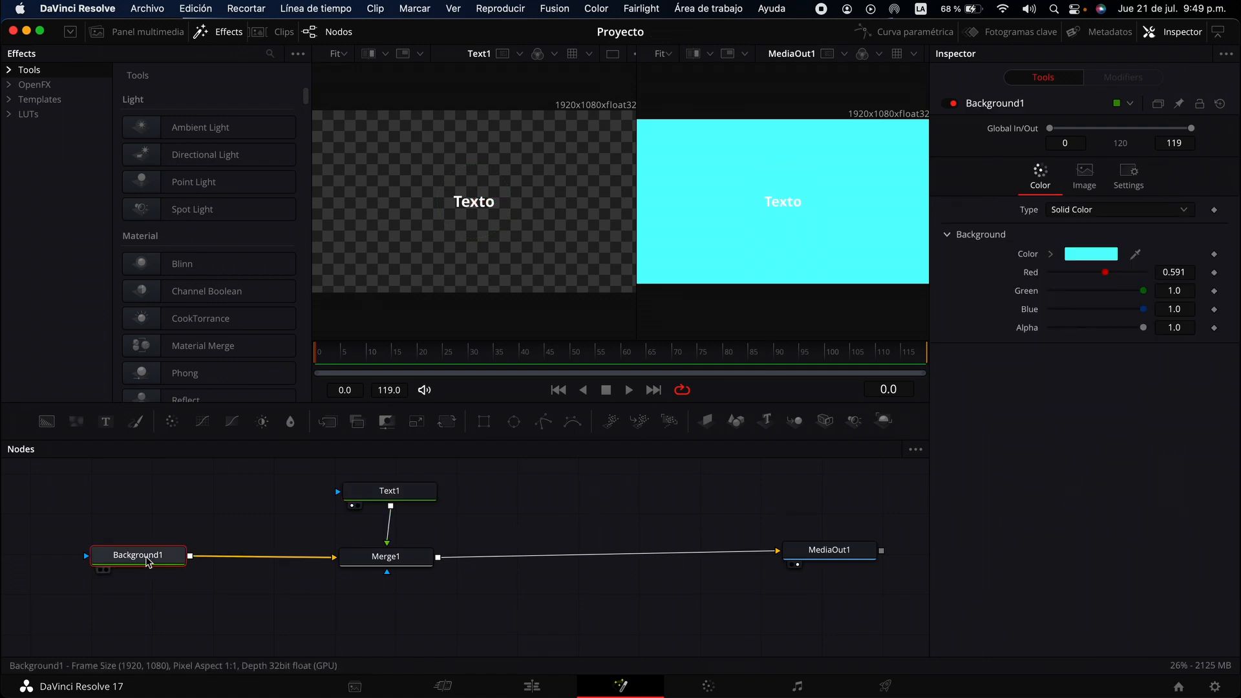
pyautogui.moveTo(1105, 274); pyautogui.dragTo(1084, 274)
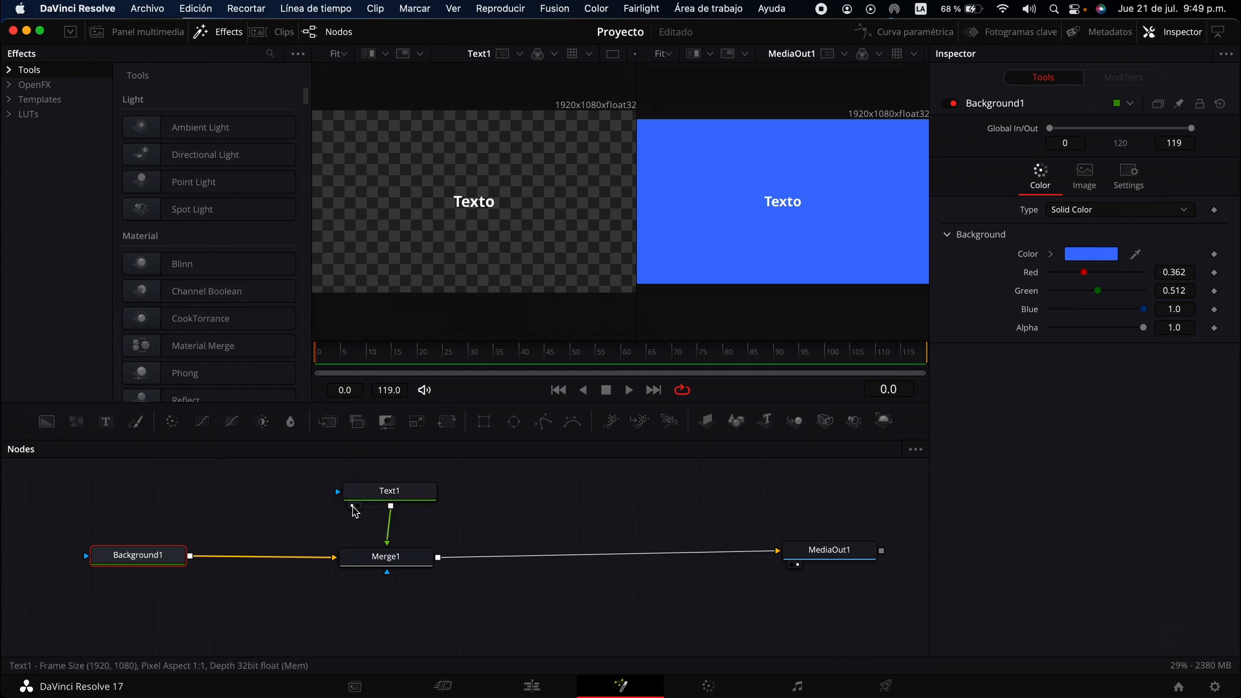
pyautogui.click(352, 506)
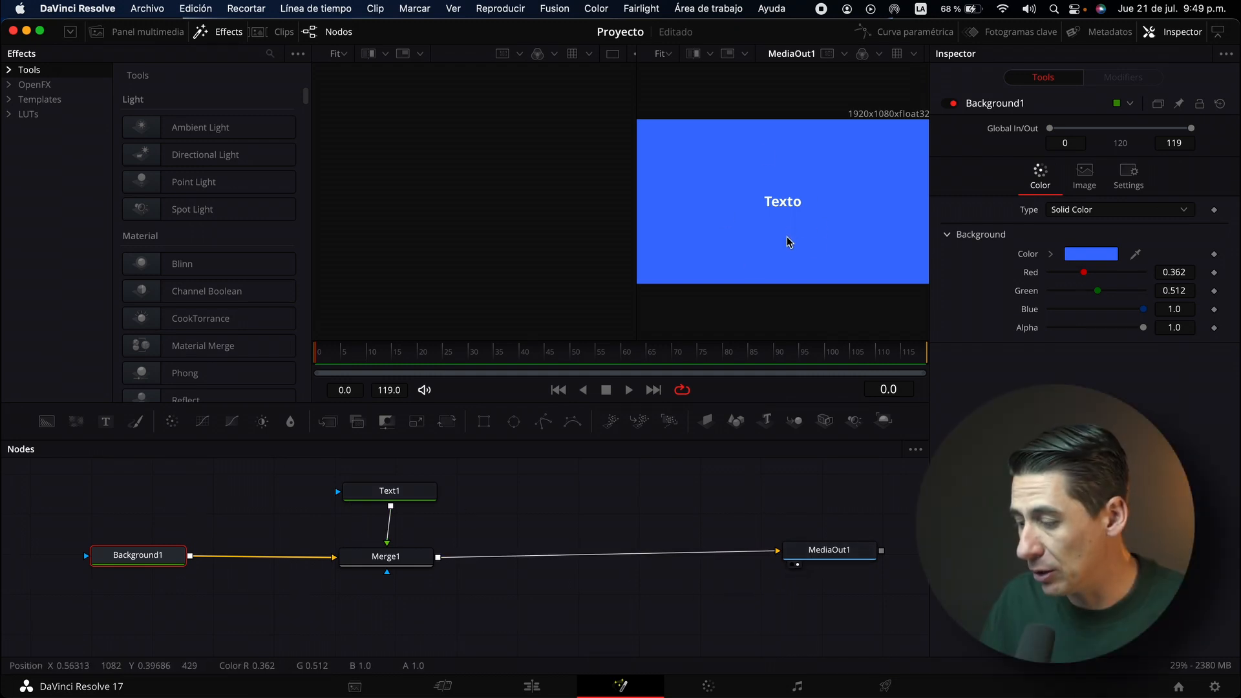
# Align the Text1 node directly above Merge1 and bring the Background1 node closer to Merge1.
pyautogui.moveTo(404, 494); pyautogui.dragTo(398, 498)
pyautogui.click(398, 499)
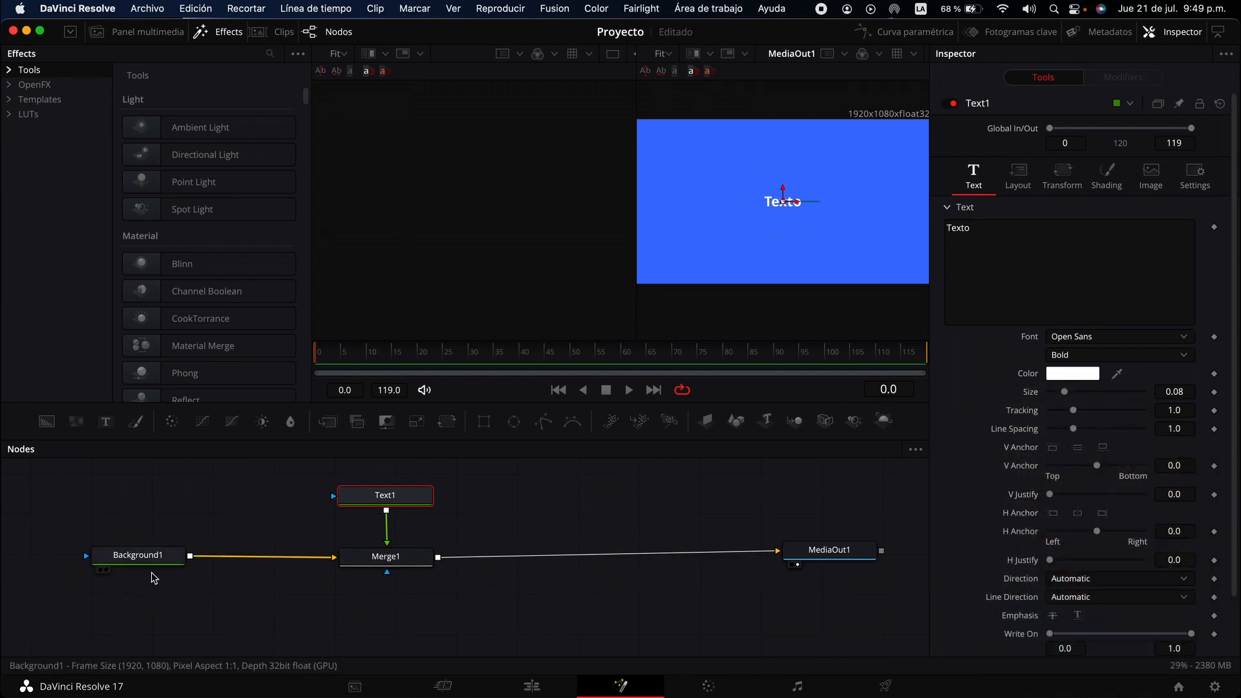
pyautogui.moveTo(162, 558); pyautogui.dragTo(202, 562)
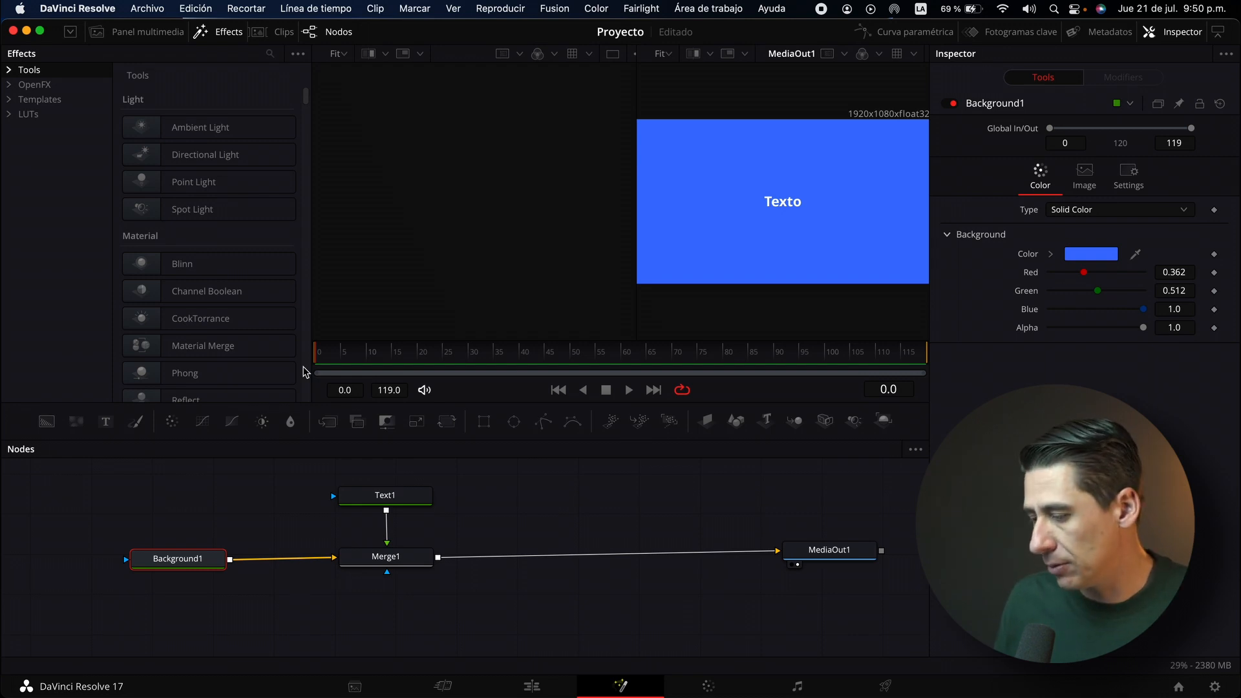
# At frame 5, add a keyframe for Text1's layout center with the text at X 0.5, Y 0.5.
pyautogui.click(386, 503)
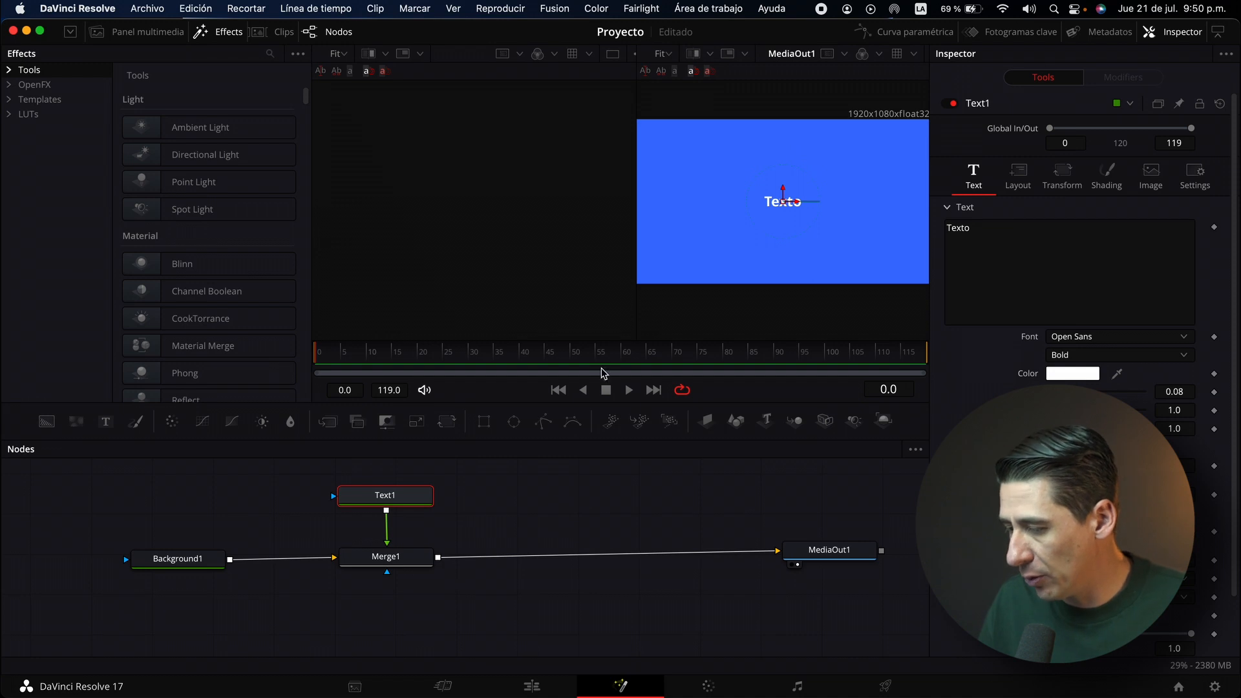
pyautogui.moveTo(353, 368)
pyautogui.mouseDown()
pyautogui.moveTo(333, 355)
pyautogui.moveTo(635, 352)
pyautogui.moveTo(341, 362)
pyautogui.mouseUp()
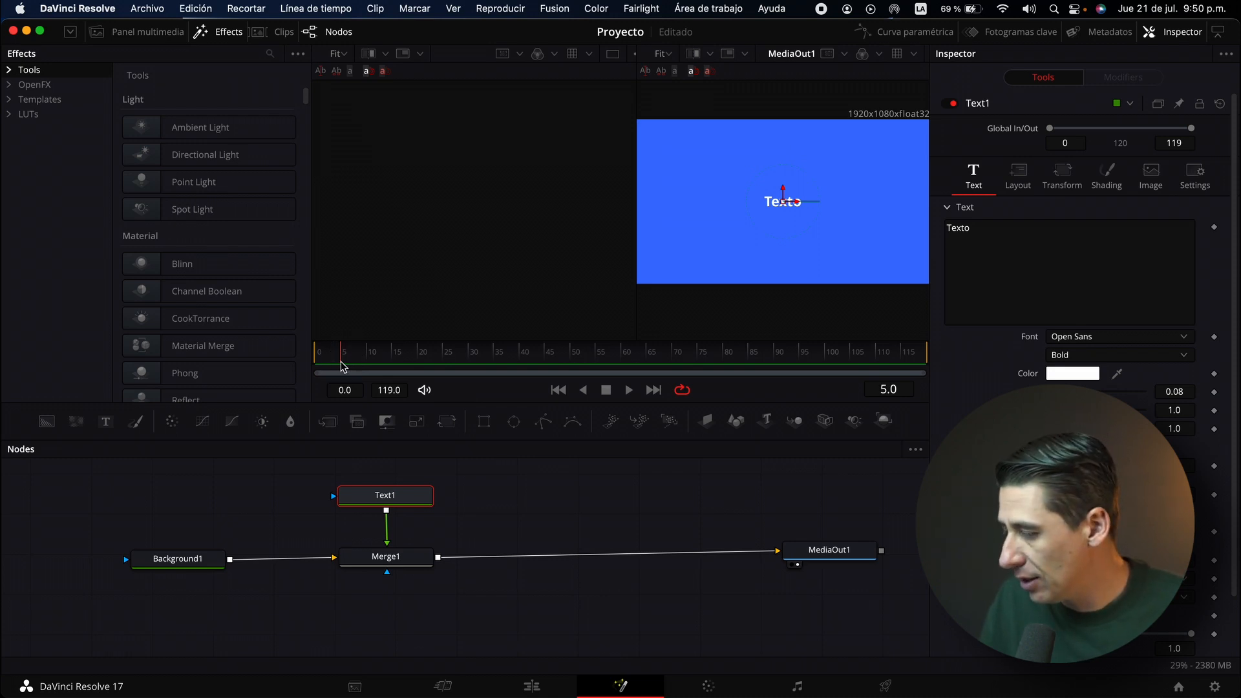
pyautogui.click(402, 498)
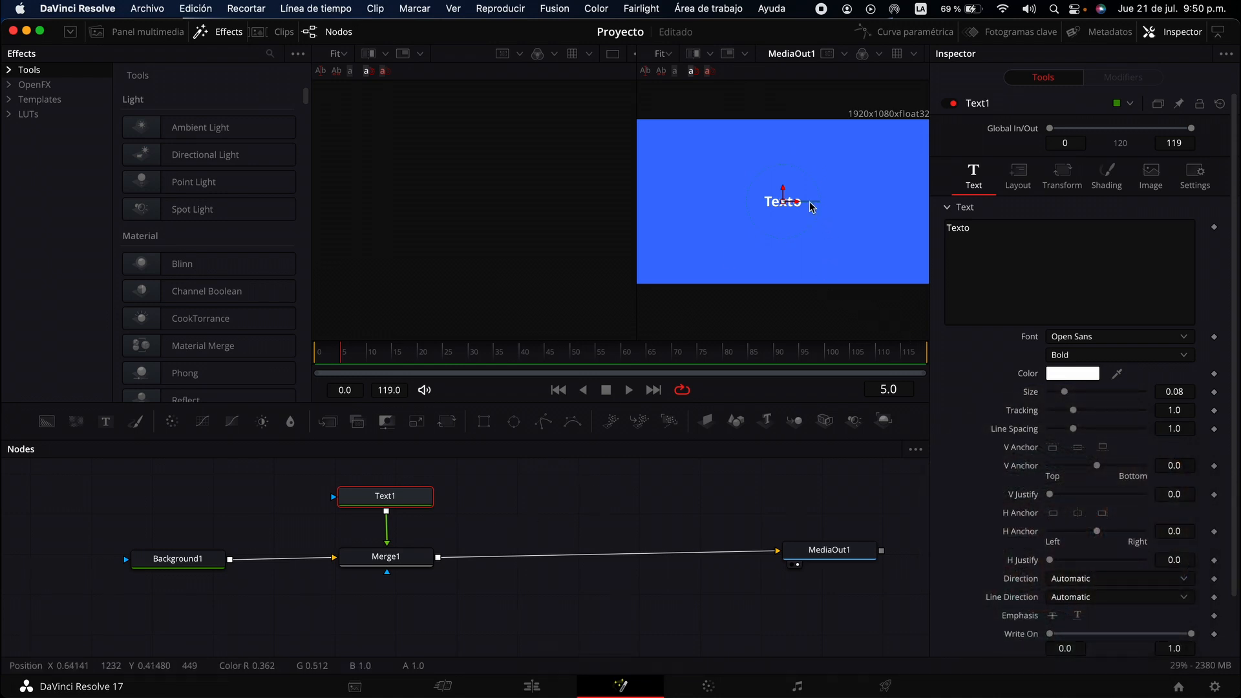
pyautogui.moveTo(797, 206); pyautogui.dragTo(878, 212)
pyautogui.press('super+z')
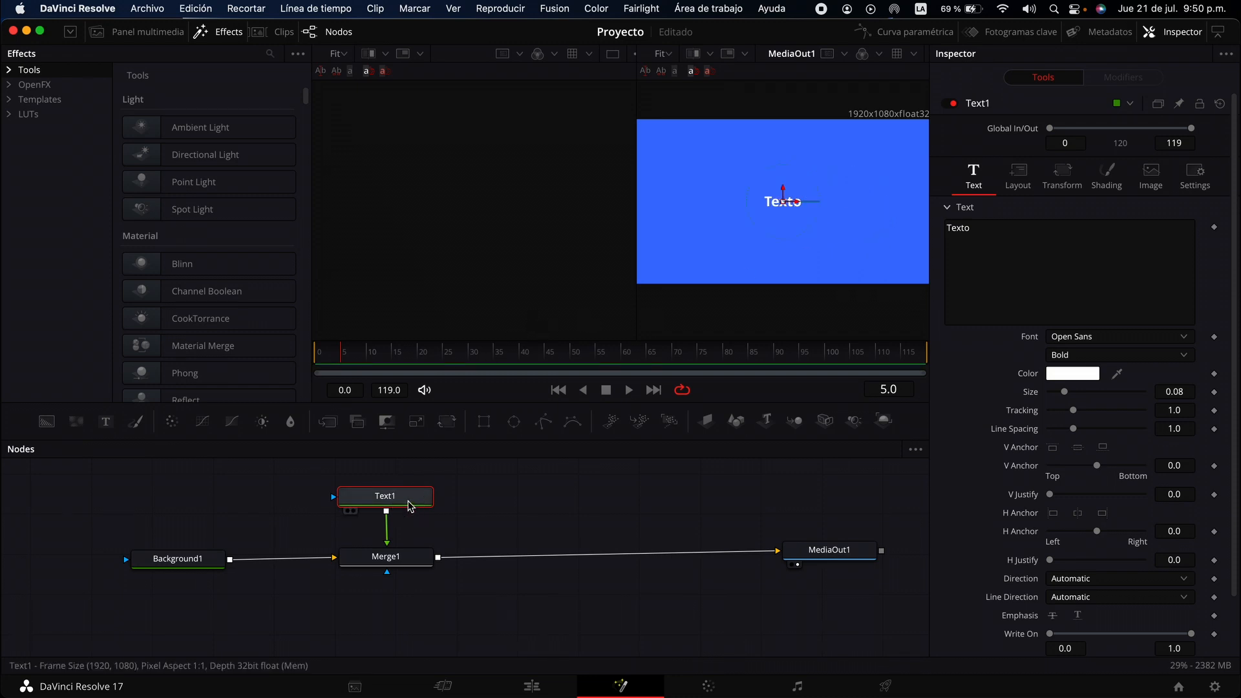
pyautogui.click(1020, 175)
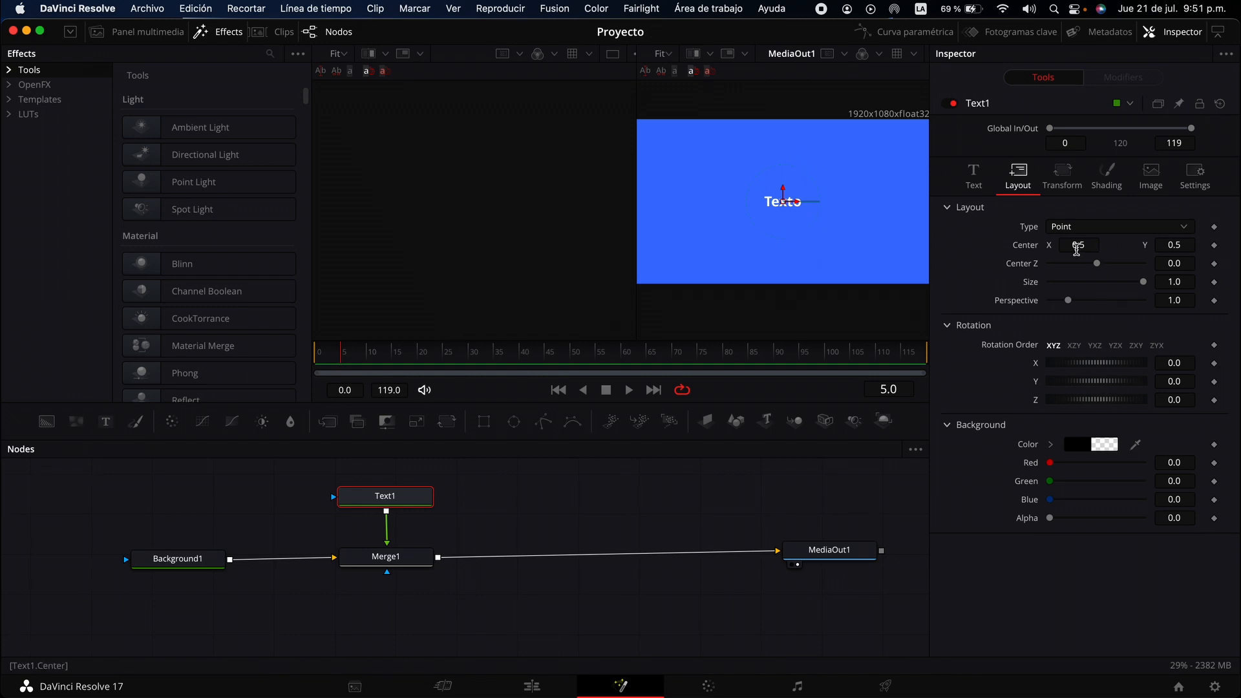
pyautogui.click(1214, 246)
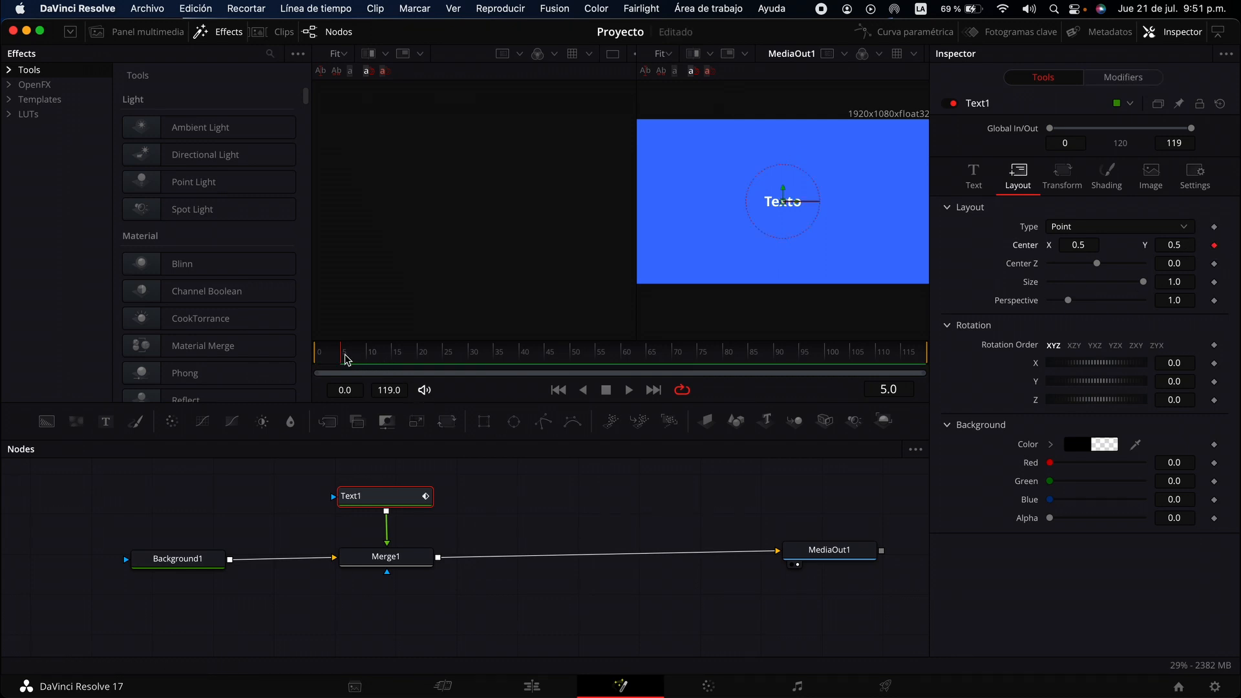
# Go to frame 22 and shift the text horizontally toward the right edge, to a center X of 0.716.
pyautogui.moveTo(344, 359); pyautogui.dragTo(432, 362)
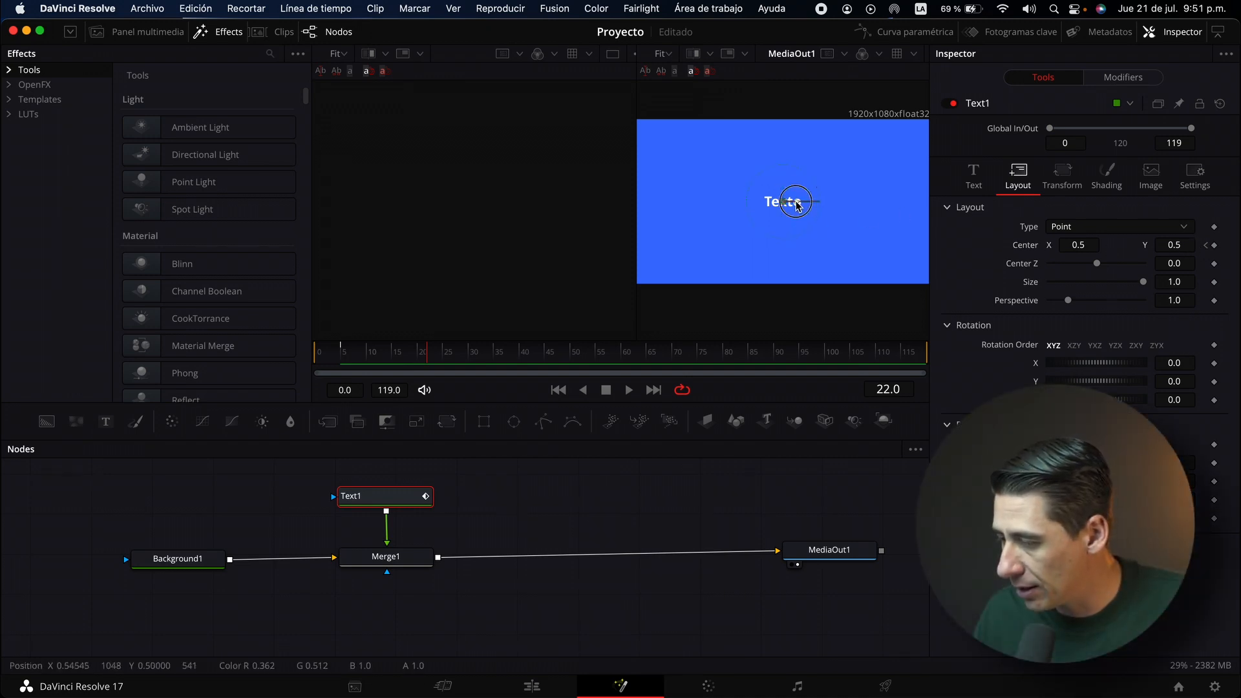
pyautogui.moveTo(798, 205); pyautogui.dragTo(867, 200)
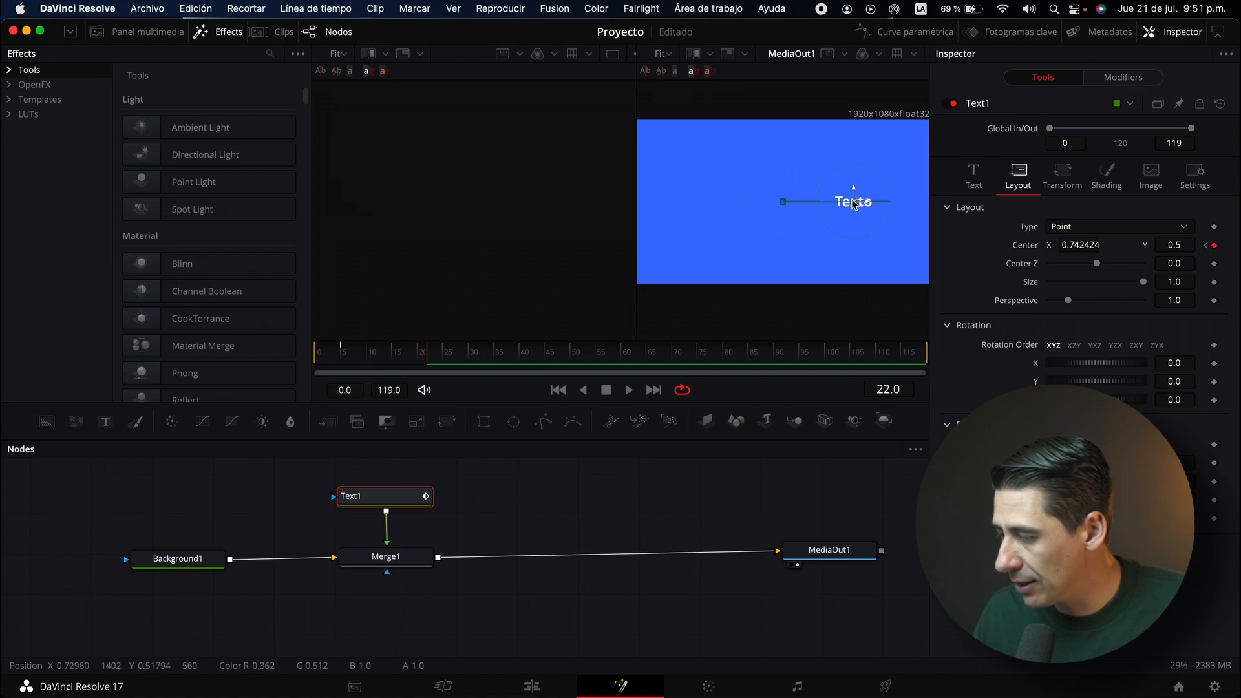
pyautogui.click(1065, 245)
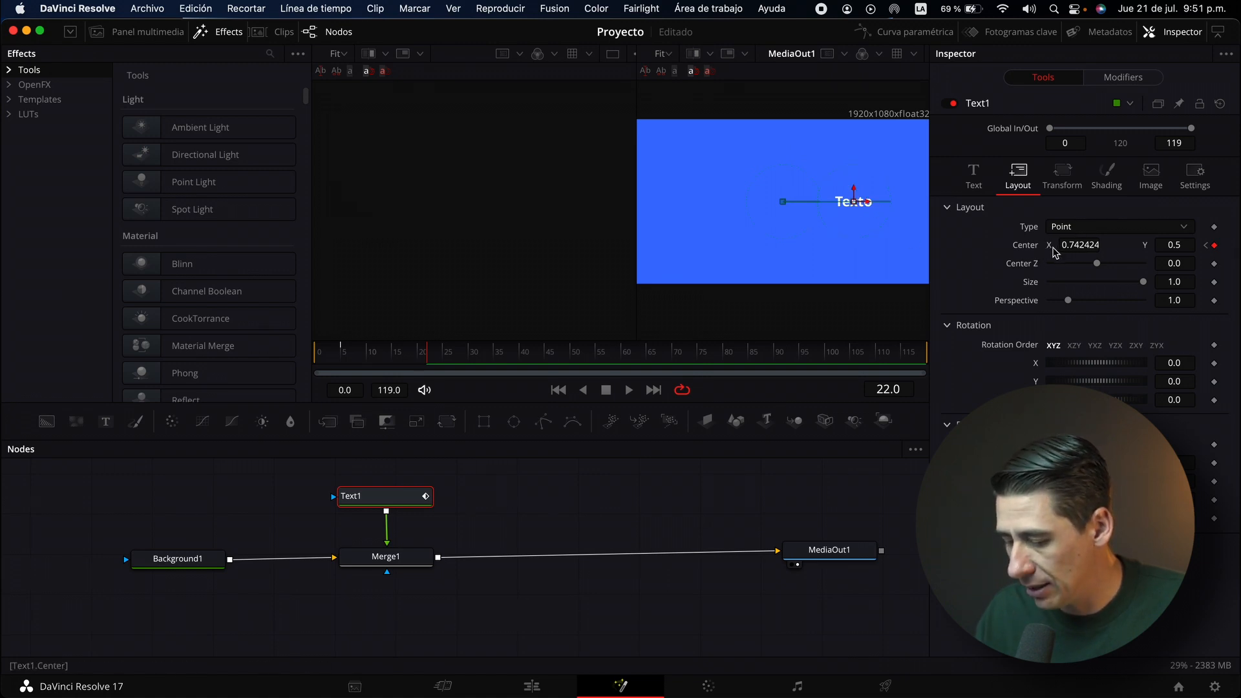
pyautogui.write('0.659')
pyautogui.press('Return')
pyautogui.moveTo(1043, 245); pyautogui.dragTo(1090, 245)
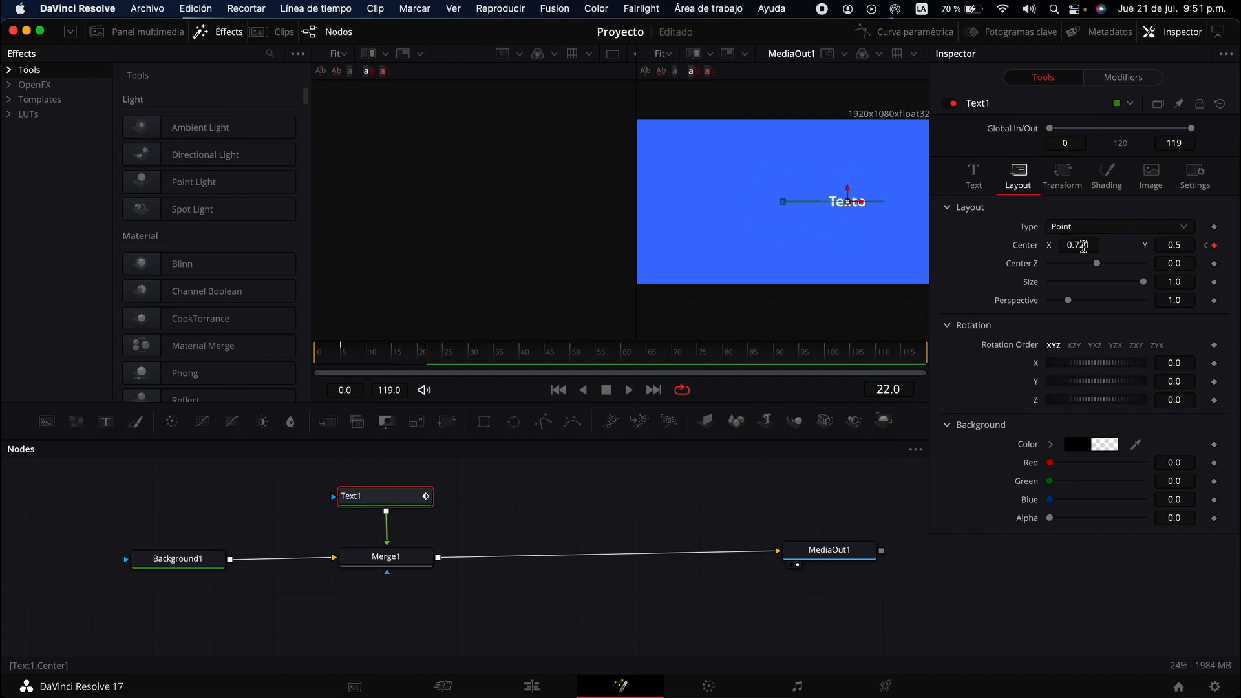
pyautogui.moveTo(1084, 246)
pyautogui.mouseDown()
pyautogui.moveTo(1009, 246)
pyautogui.moveTo(1121, 244)
pyautogui.moveTo(967, 252)
pyautogui.moveTo(1099, 244)
pyautogui.moveTo(1085, 246)
pyautogui.mouseUp()
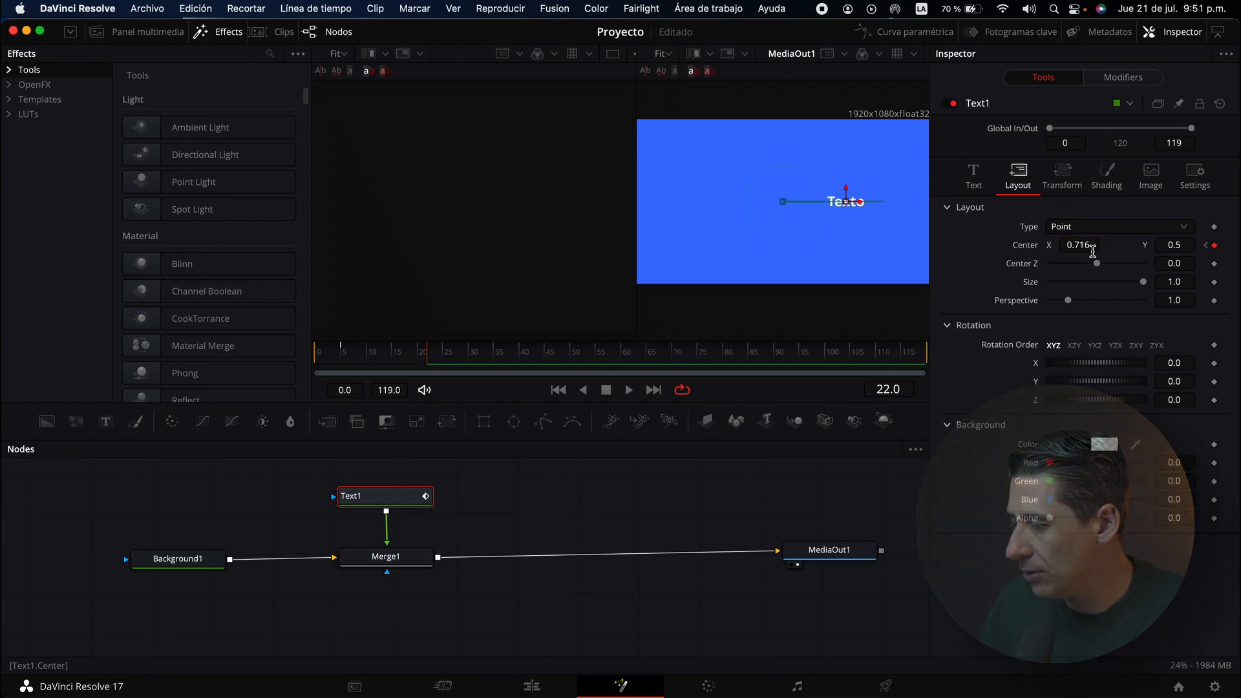
# Set the text's center X to 0.8 at frame 22 and play the position animation from near the start.
pyautogui.click(1091, 245)
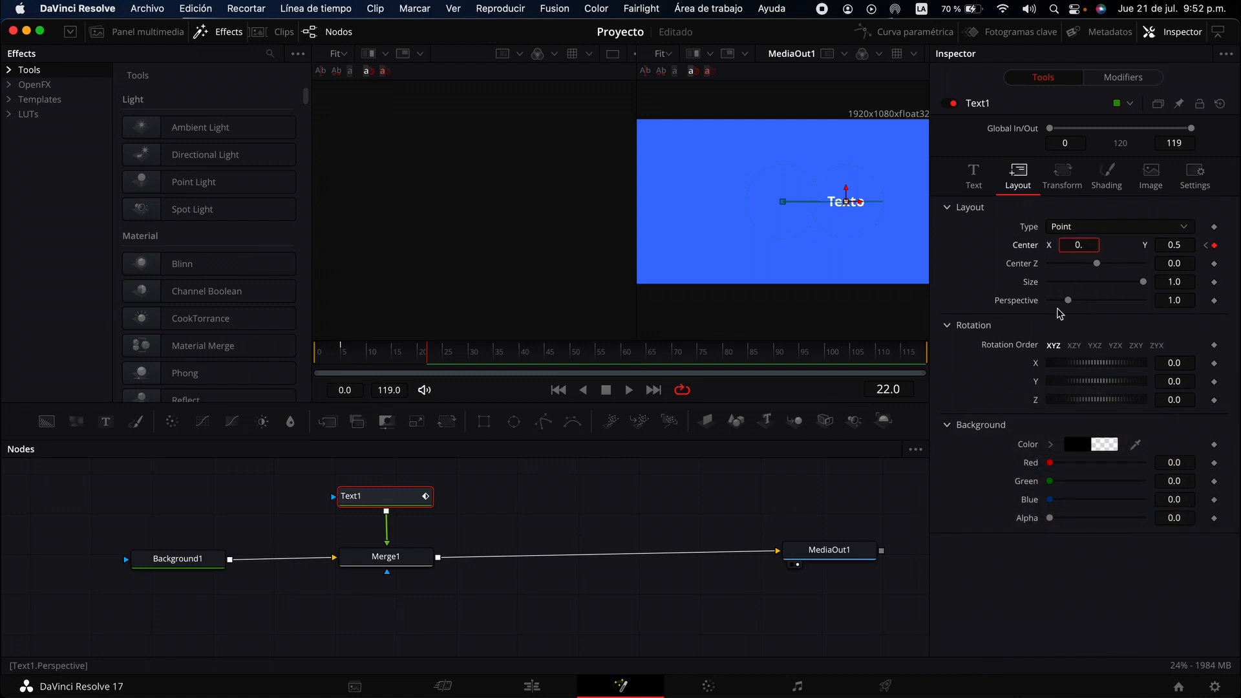
pyautogui.write('0.8')
pyautogui.press('Tab')
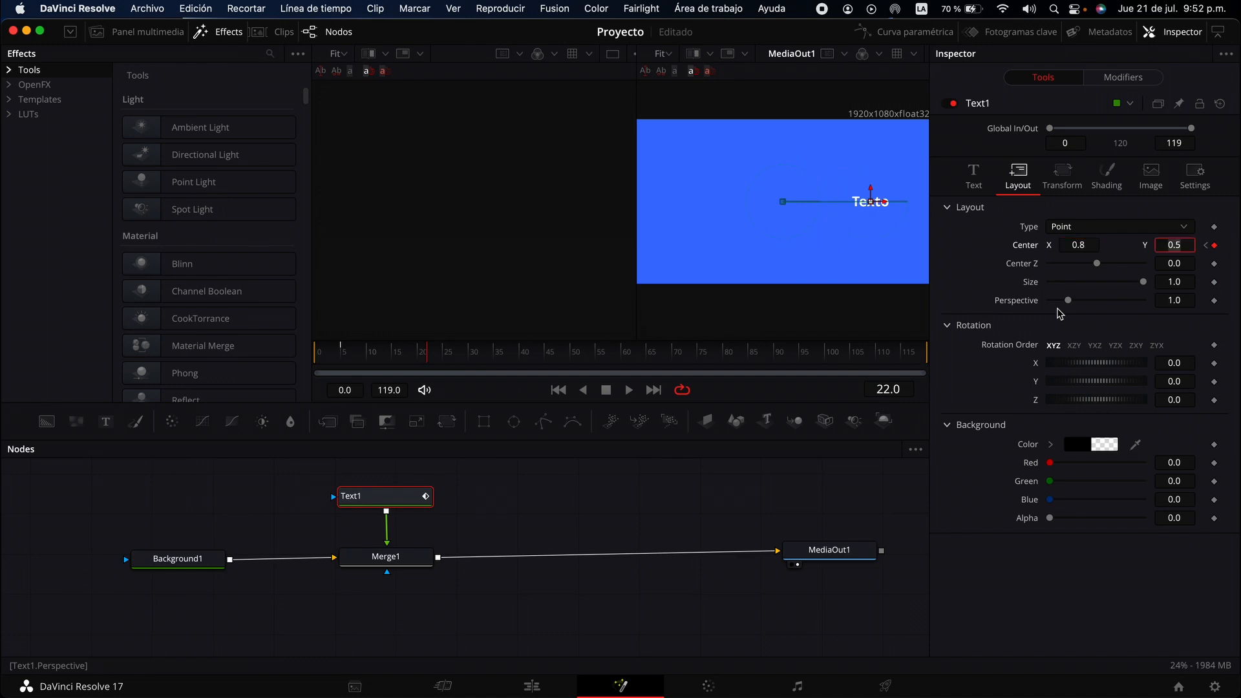
pyautogui.moveTo(429, 360); pyautogui.dragTo(321, 367)
pyautogui.press('space')
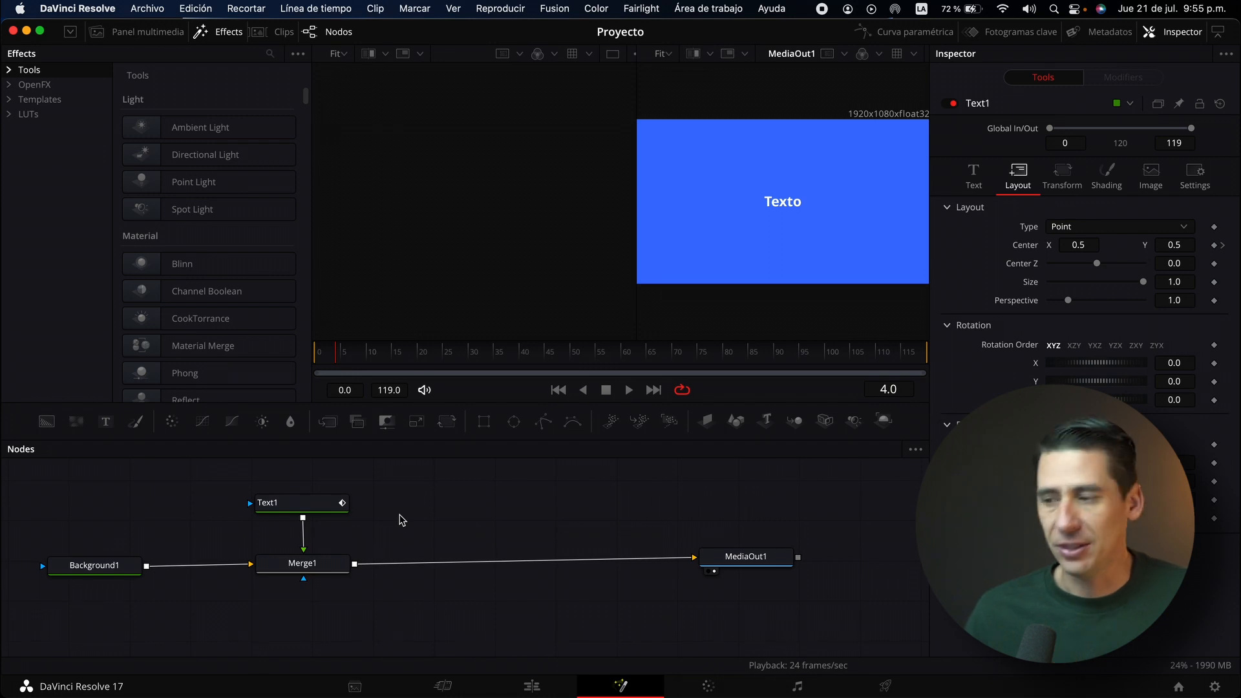
# Enlarge the Text1 lettering to a size of 0.1732.
pyautogui.click(307, 511)
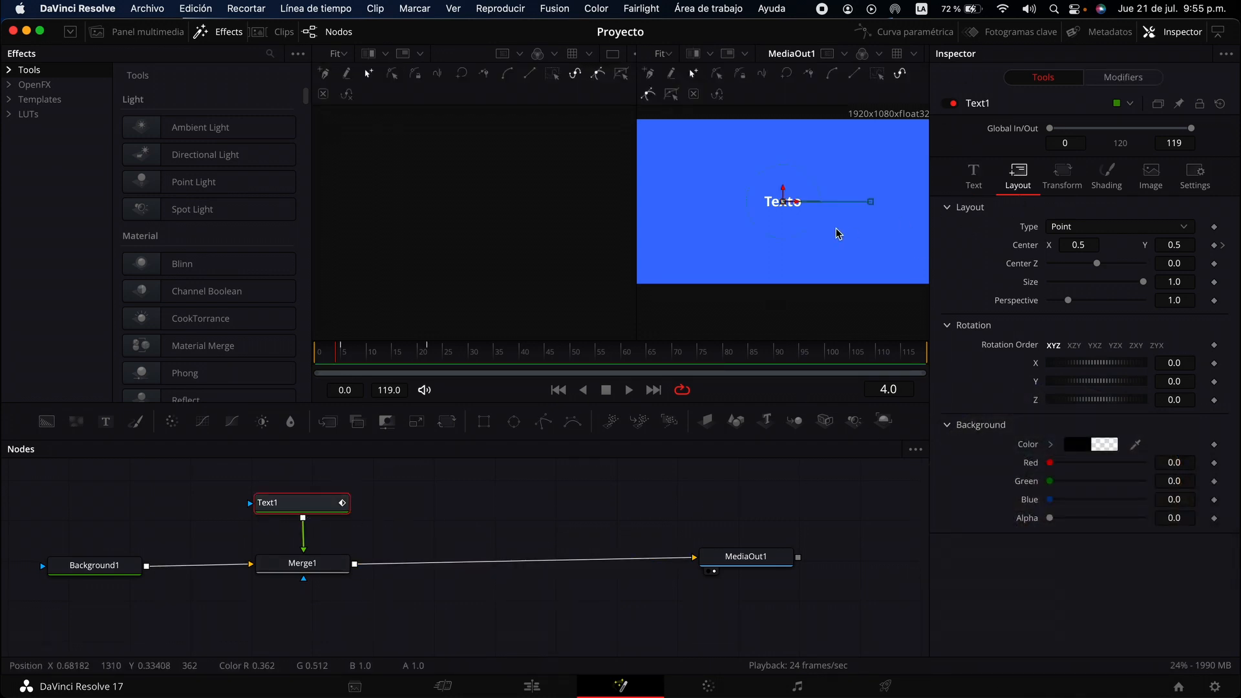
pyautogui.click(93, 567)
pyautogui.click(310, 501)
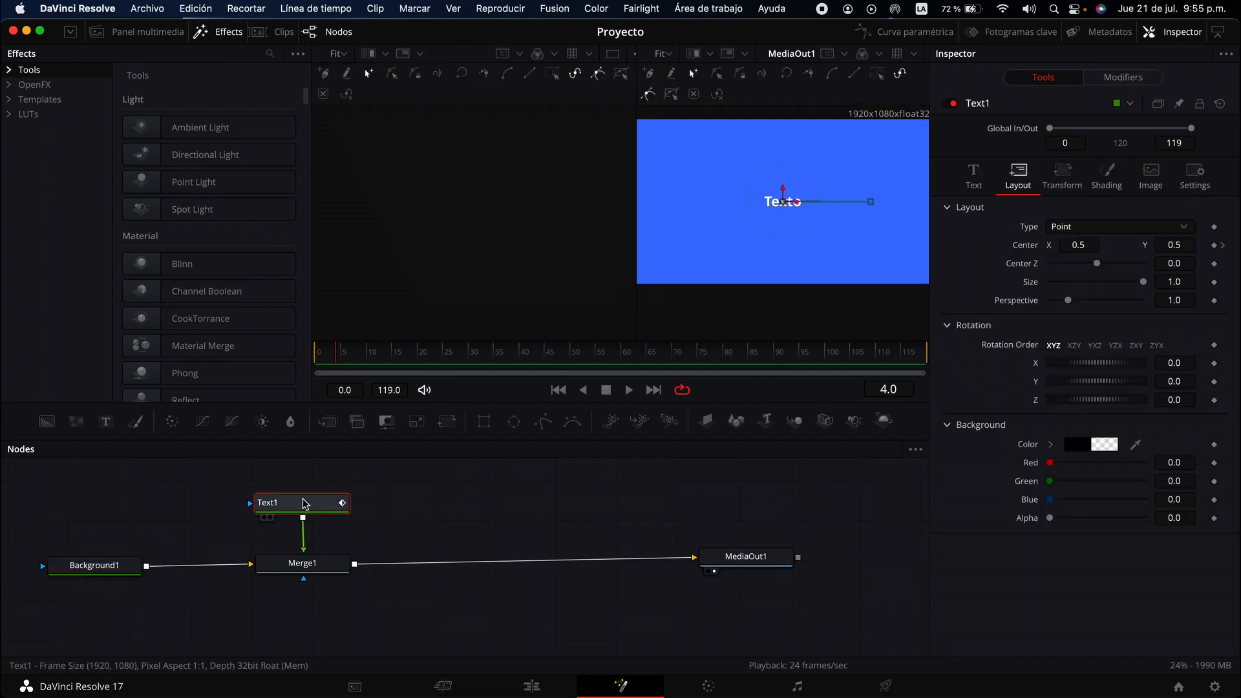
pyautogui.click(974, 176)
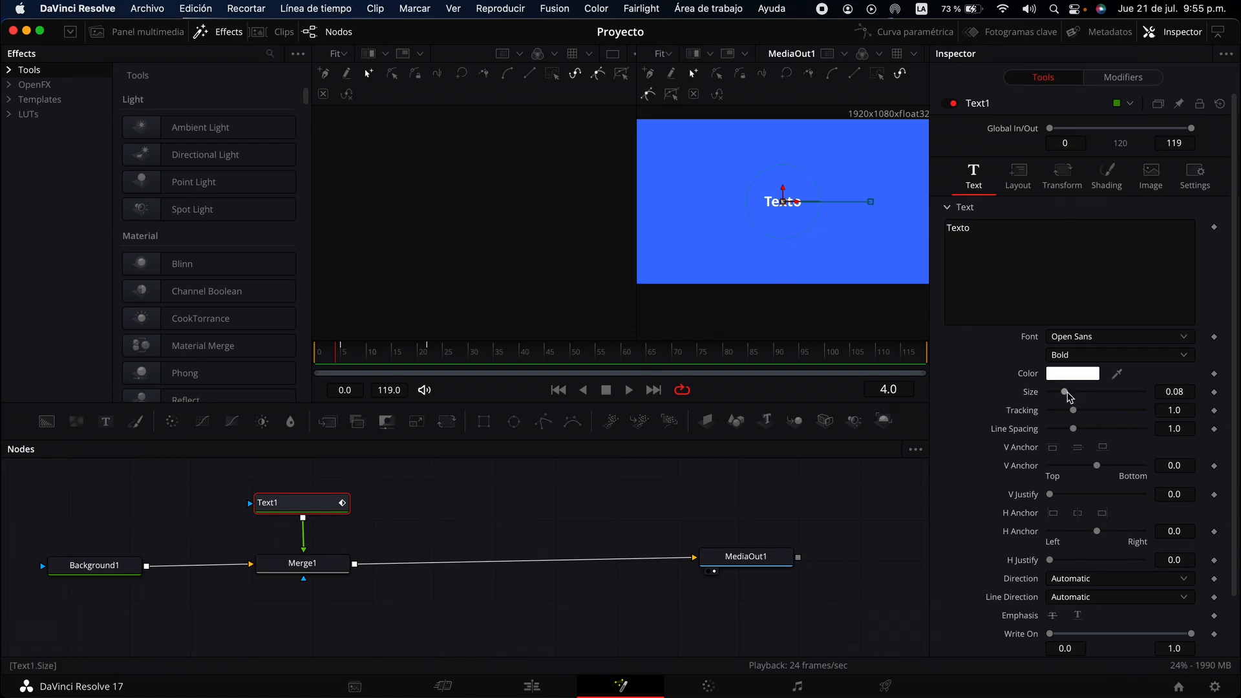
pyautogui.moveTo(1067, 393); pyautogui.dragTo(1086, 397)
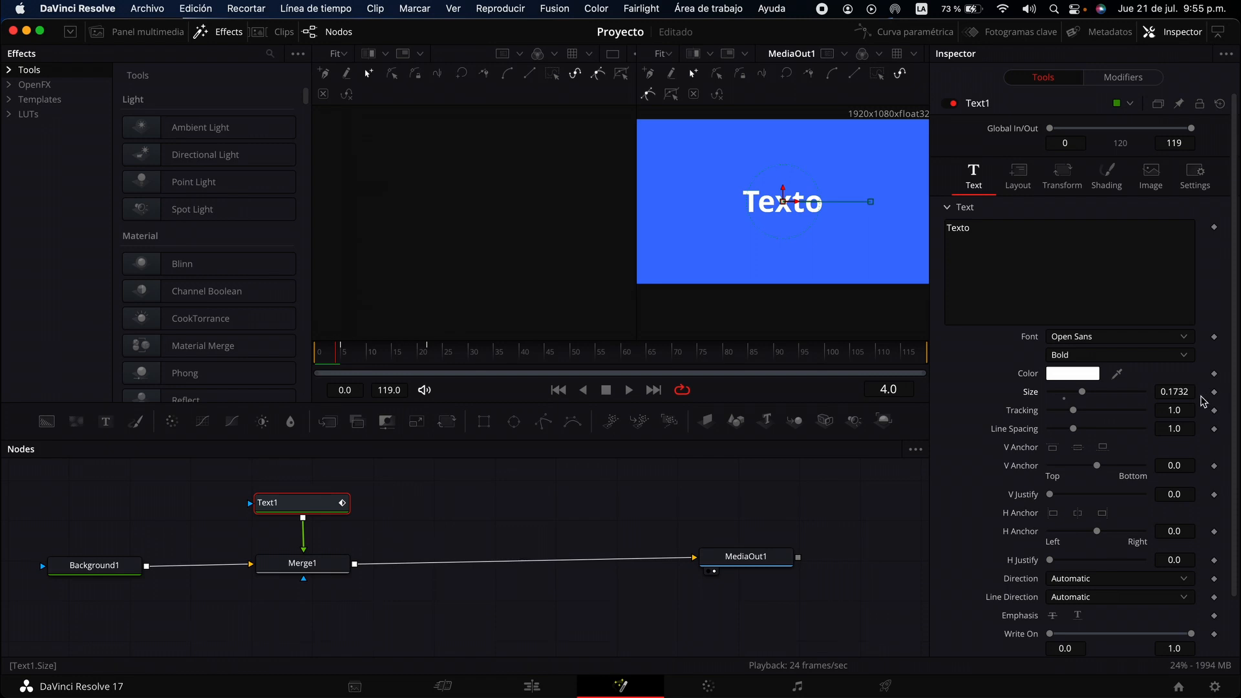
# Animate the text size with keyframes of 0.1732 at frame 13 and 0.2205 at frame 27, and play it back.
pyautogui.moveTo(375, 355); pyautogui.dragTo(386, 360)
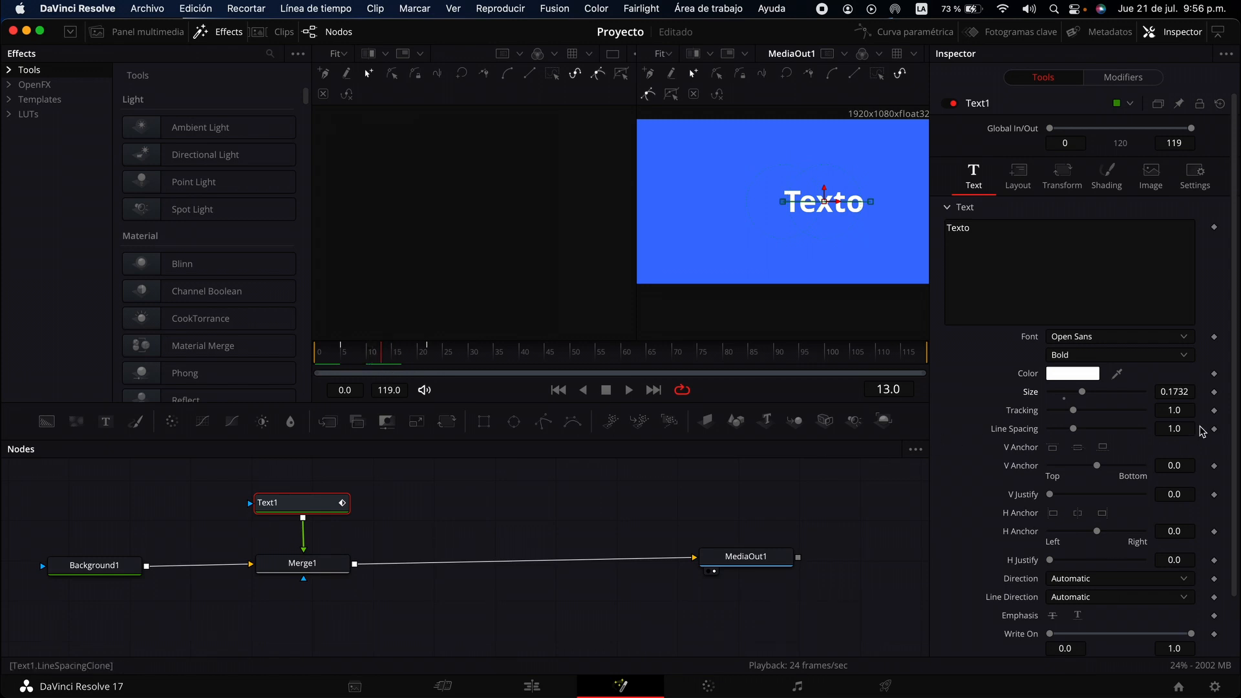
pyautogui.click(1215, 392)
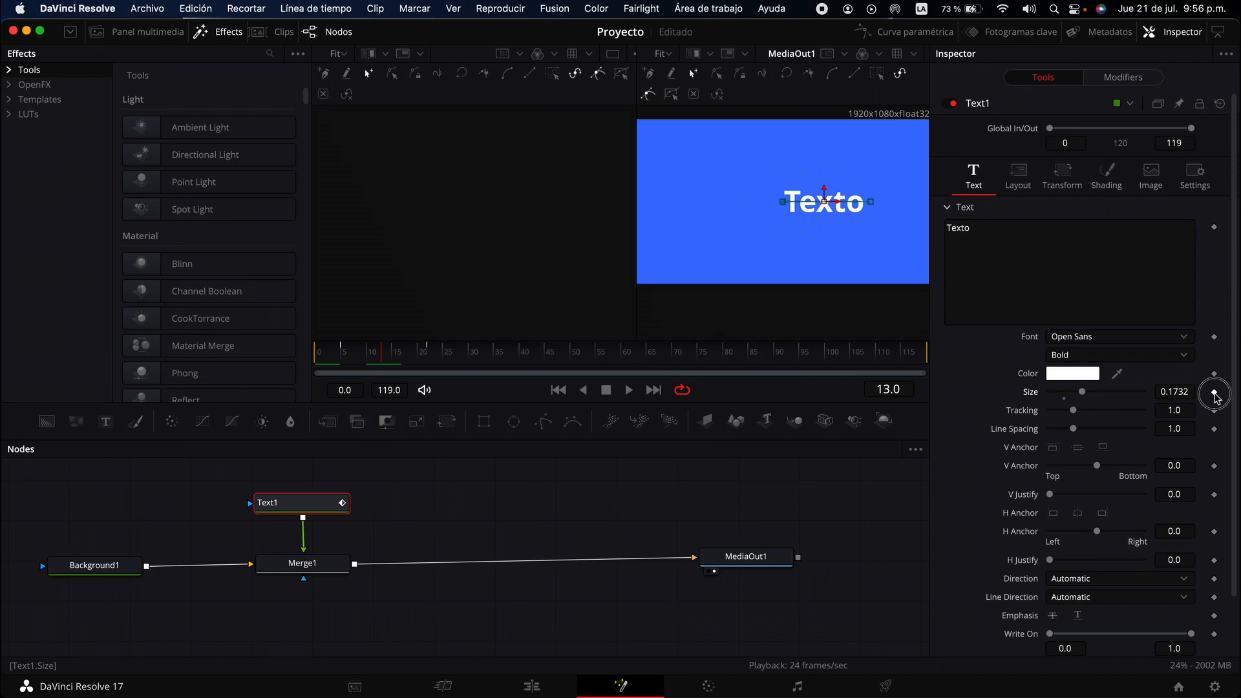
pyautogui.moveTo(410, 355); pyautogui.dragTo(455, 359)
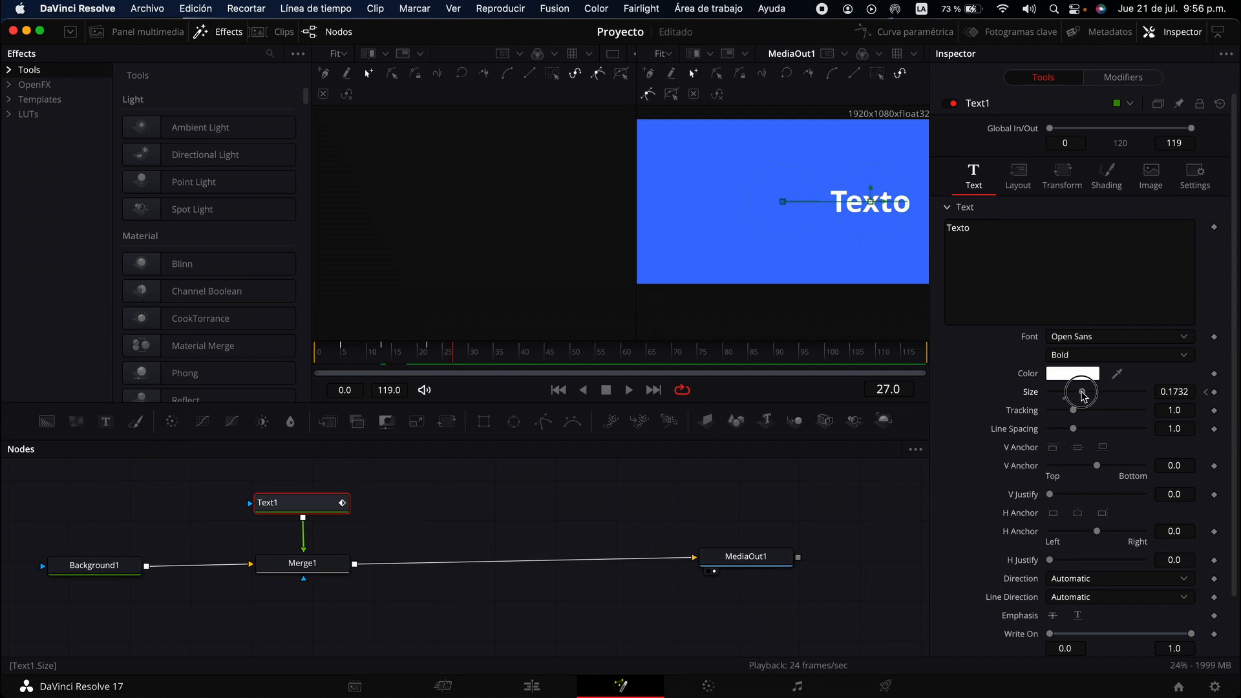
pyautogui.moveTo(1081, 393); pyautogui.dragTo(1091, 393)
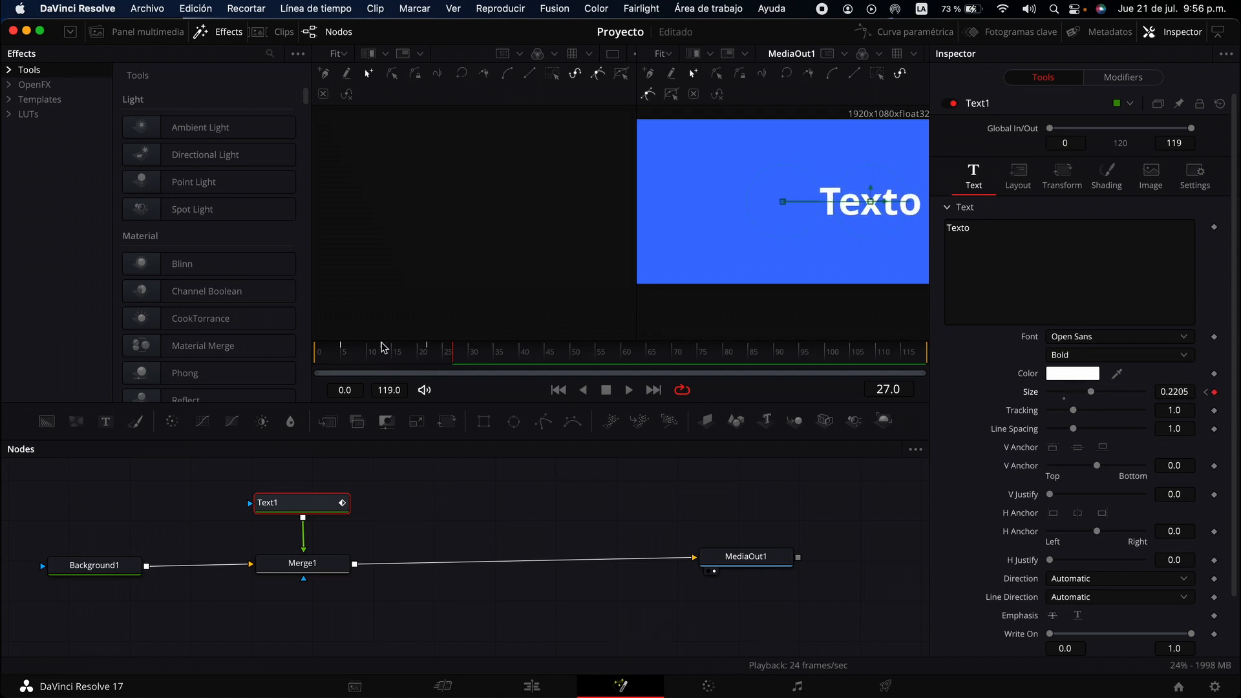
pyautogui.moveTo(449, 362); pyautogui.dragTo(330, 355)
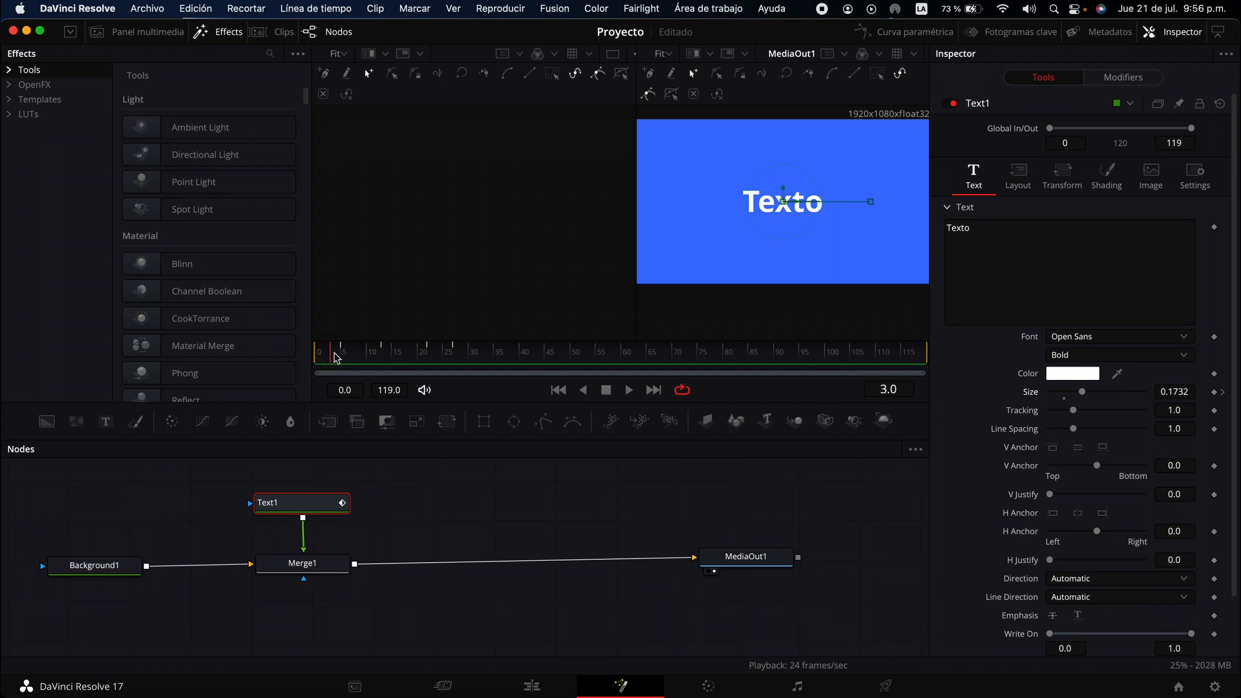
pyautogui.press('space')
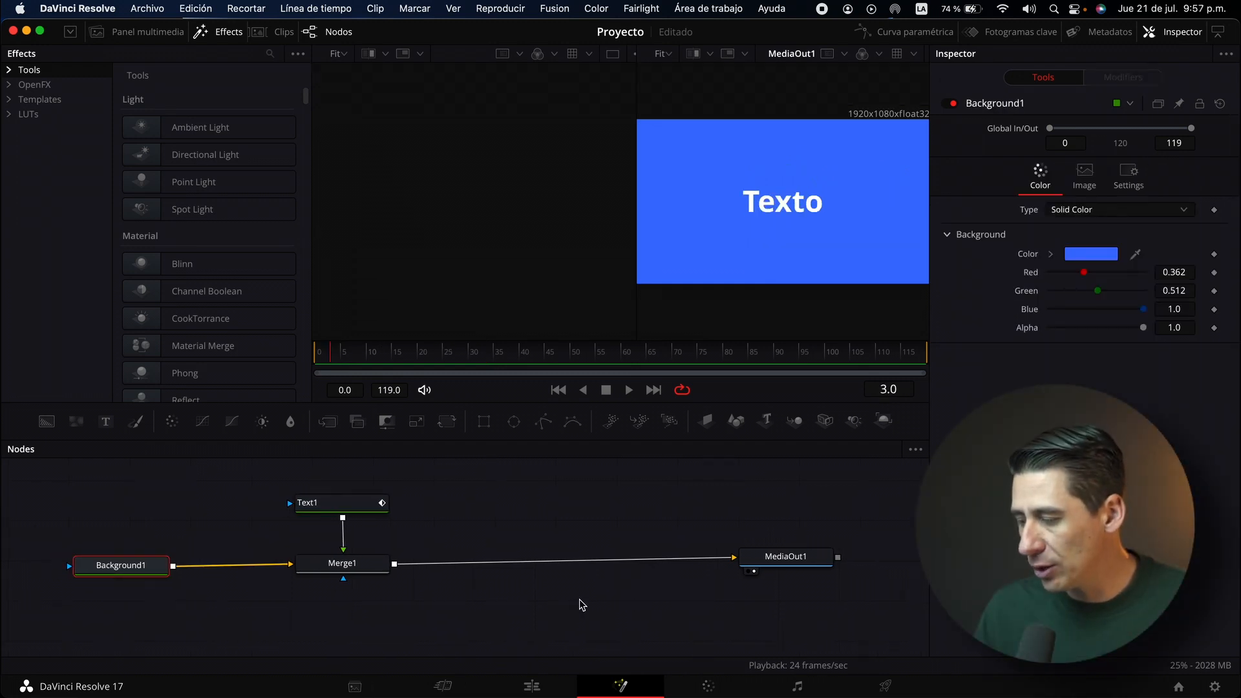
# Check the MediaOut1 and Background1 settings, and move the Text1 node slightly higher above Merge1.
pyautogui.click(786, 556)
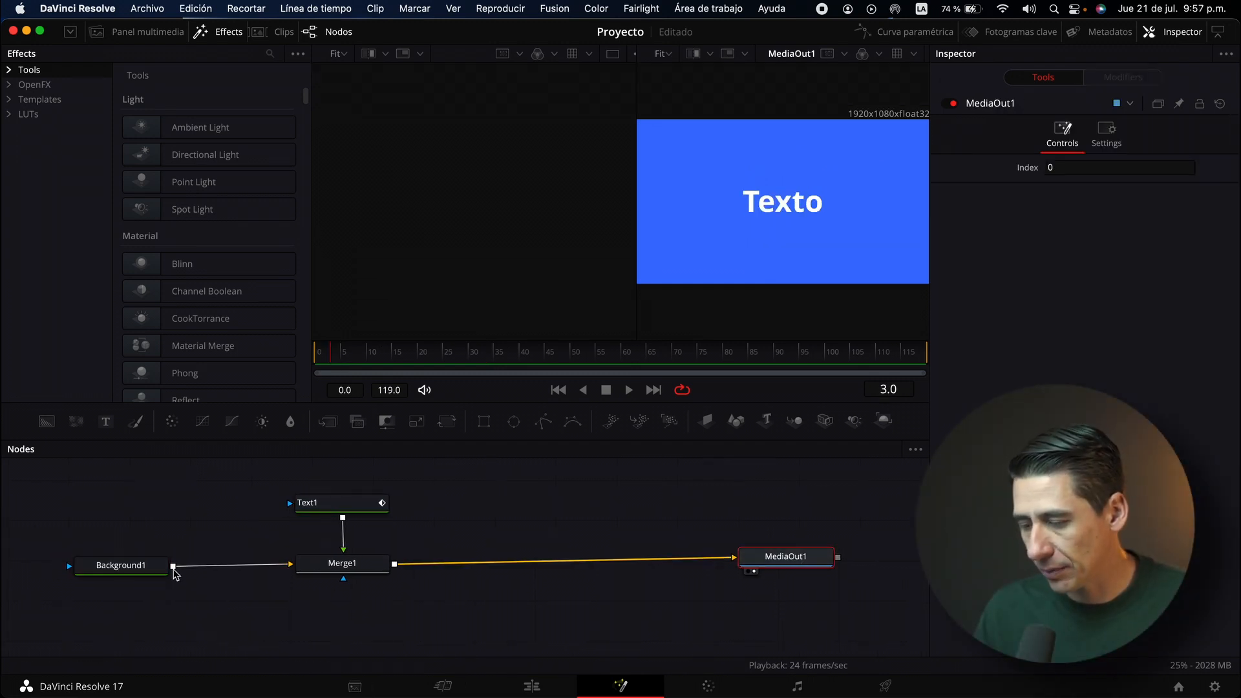
pyautogui.click(123, 566)
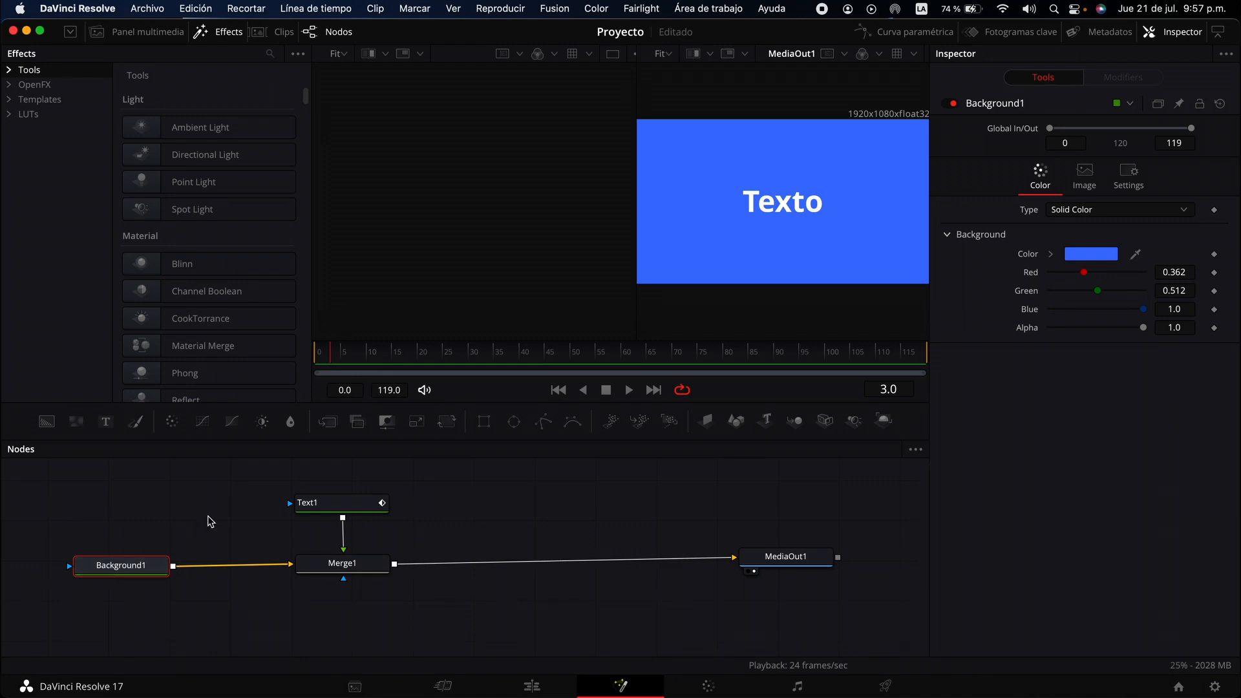
pyautogui.moveTo(310, 503); pyautogui.dragTo(311, 486)
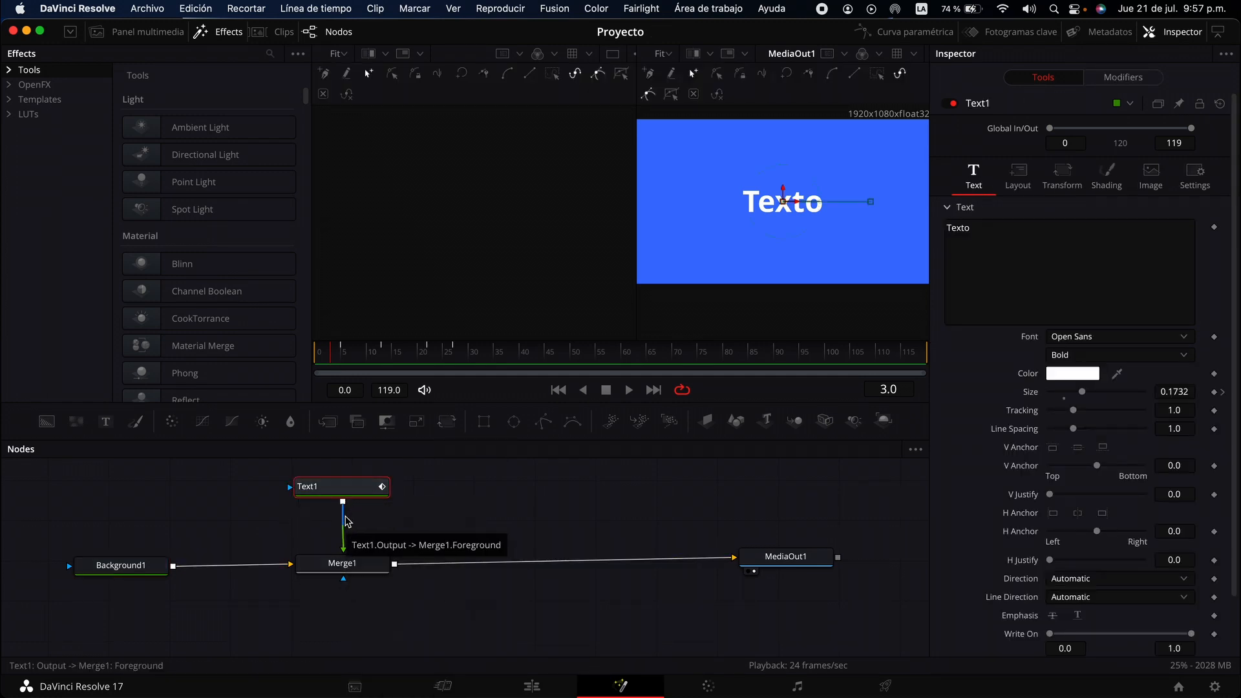
# Insert a Transform node between Text1 and Merge1 and try shifting its center X to 0.465.
pyautogui.moveTo(447, 421); pyautogui.dragTo(432, 524)
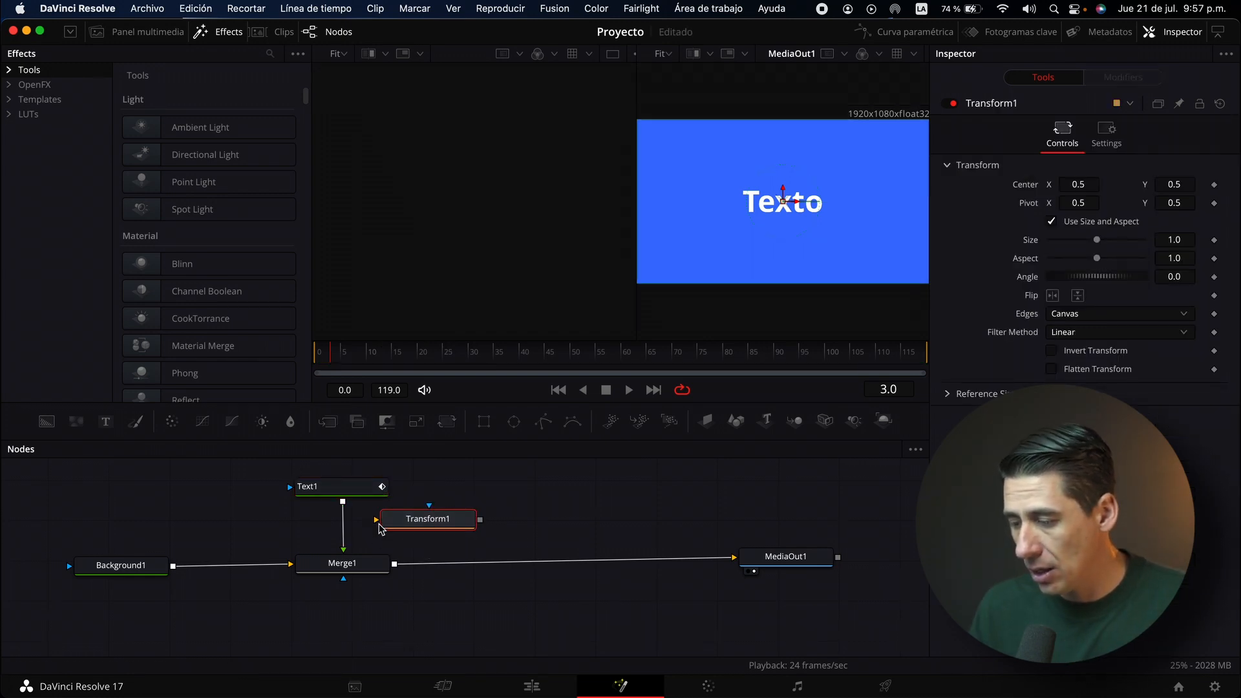
pyautogui.moveTo(344, 549); pyautogui.dragTo(407, 525)
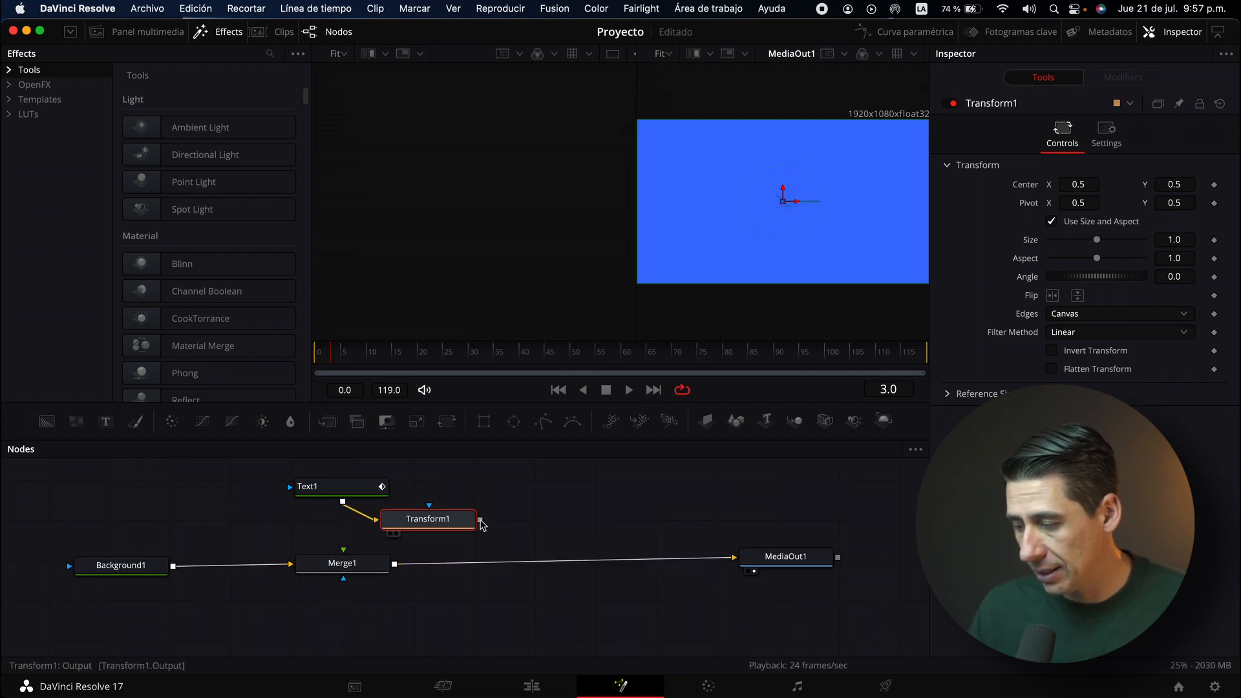
pyautogui.moveTo(481, 521); pyautogui.dragTo(343, 551)
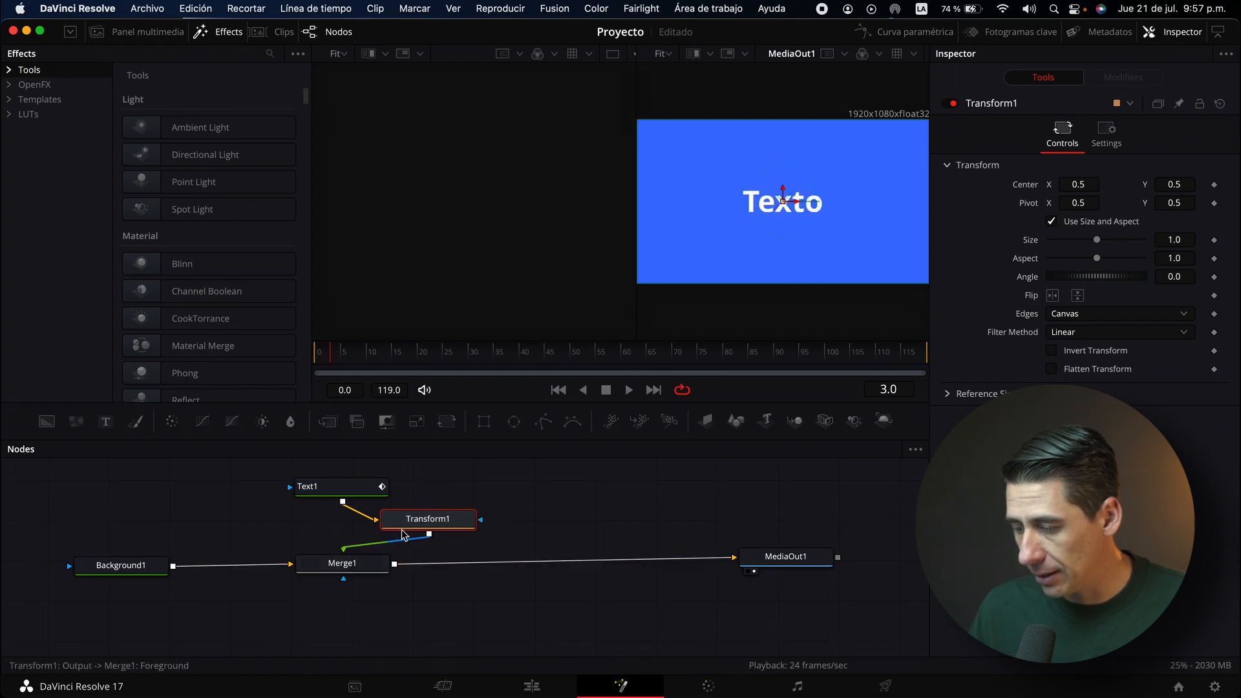
pyautogui.moveTo(448, 522); pyautogui.dragTo(374, 477)
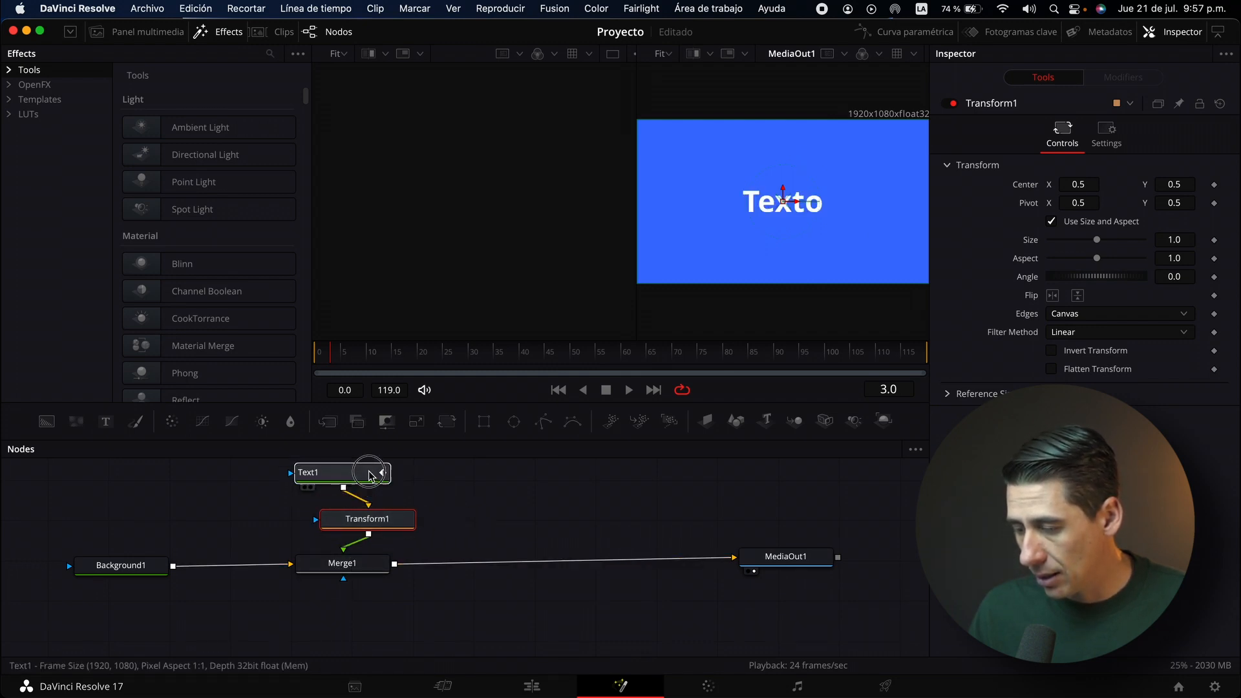
pyautogui.click(393, 527)
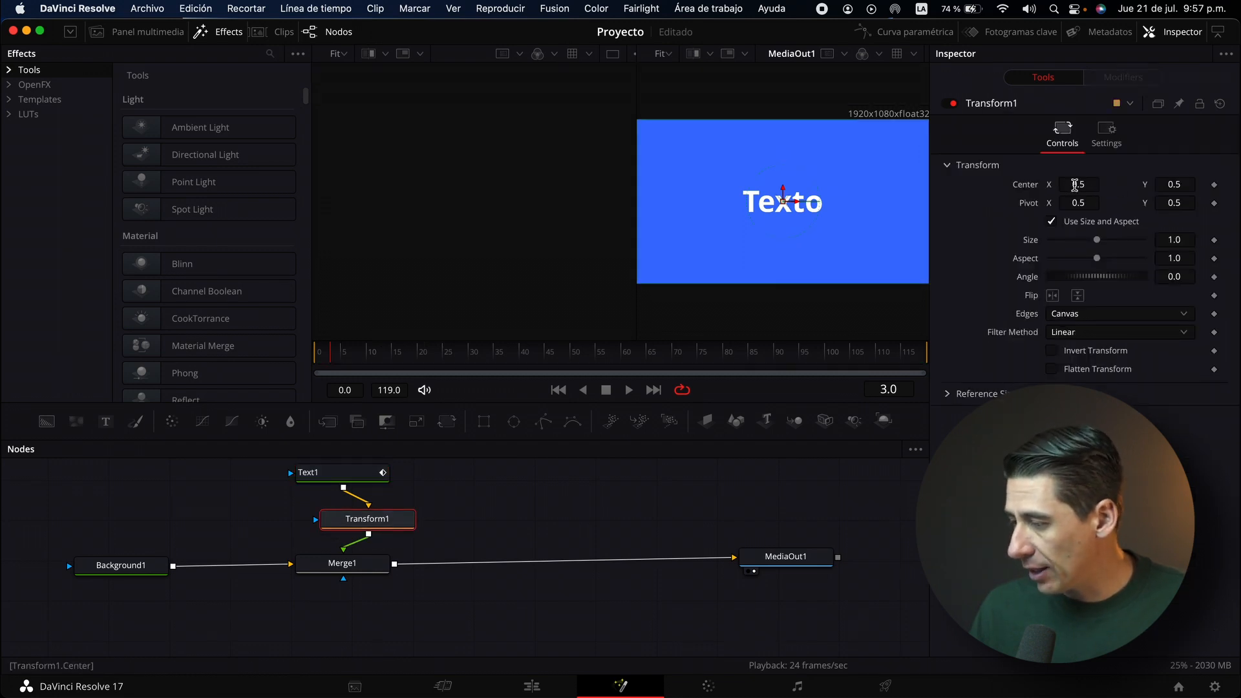
pyautogui.moveTo(1075, 185); pyautogui.dragTo(1048, 202)
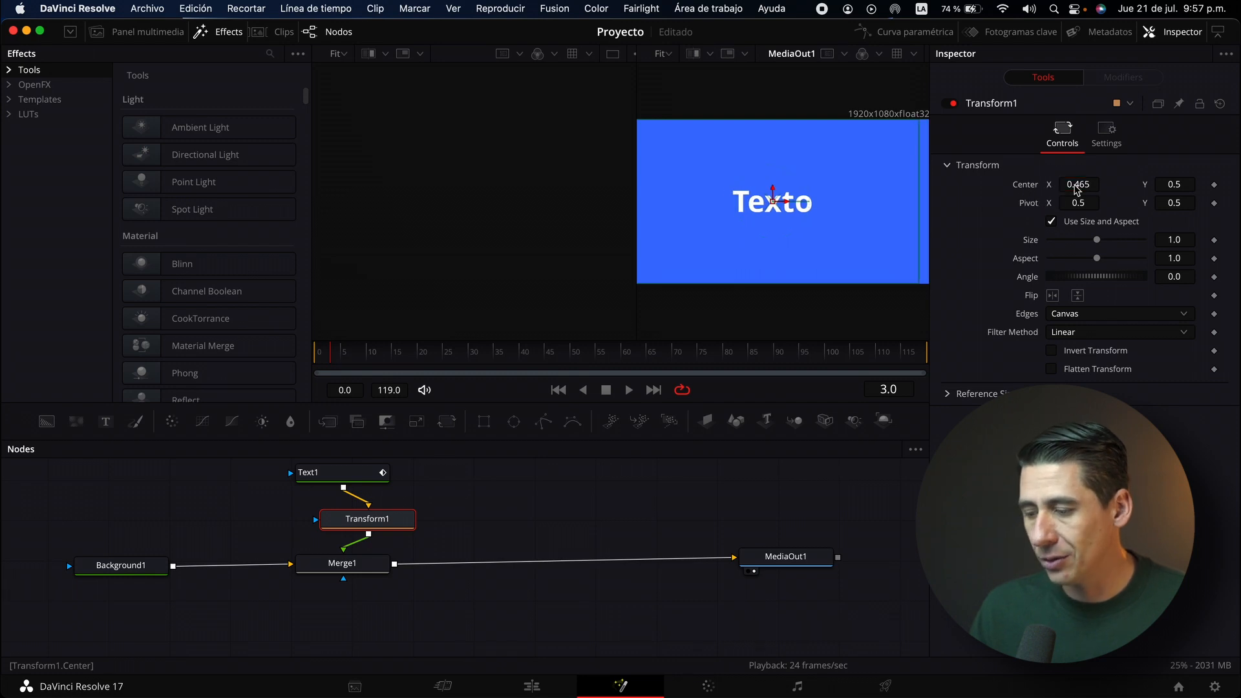
# Undo the center shift and the Transform node insertion, and reconnect Text1's output to Merge1's foreground.
pyautogui.press('super+z')
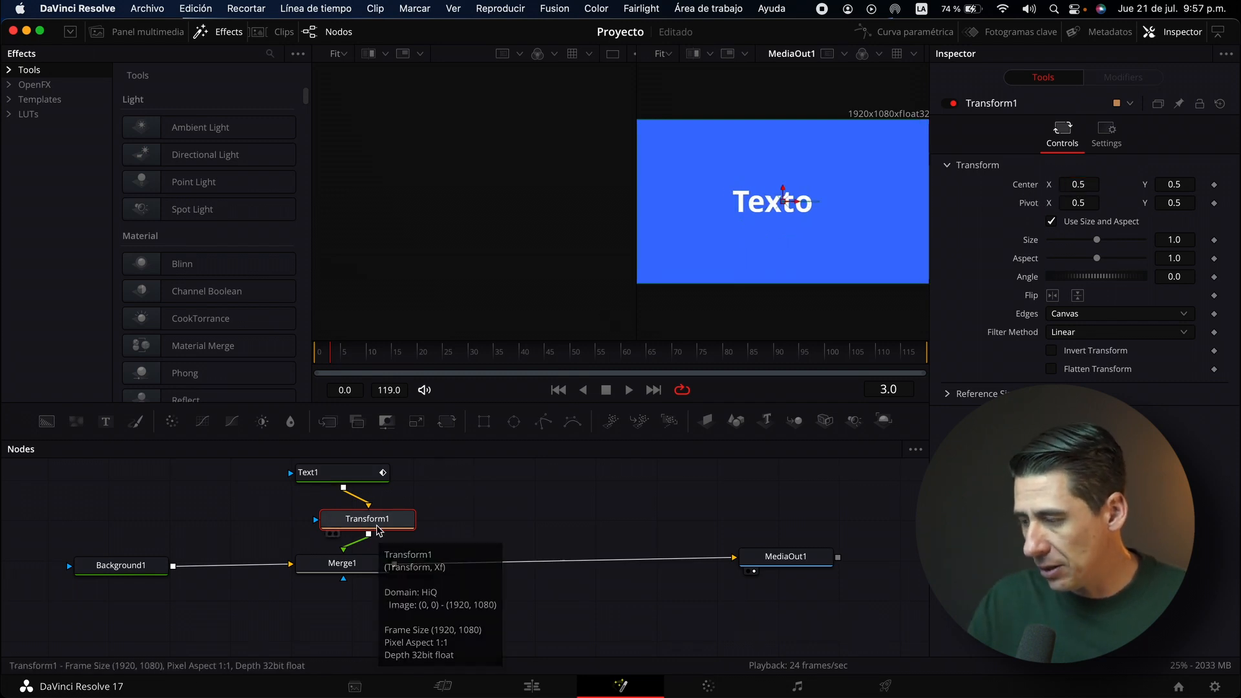
pyautogui.press('super+z')
pyautogui.press('super+z')
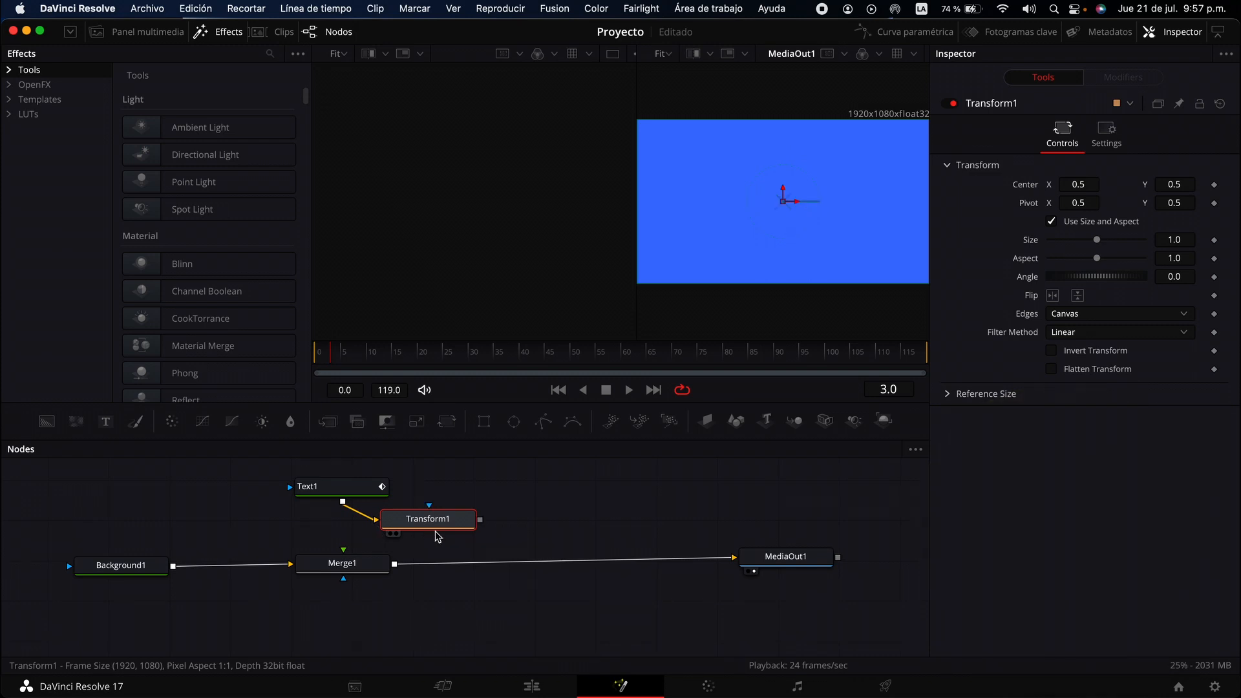
pyautogui.press('super+z')
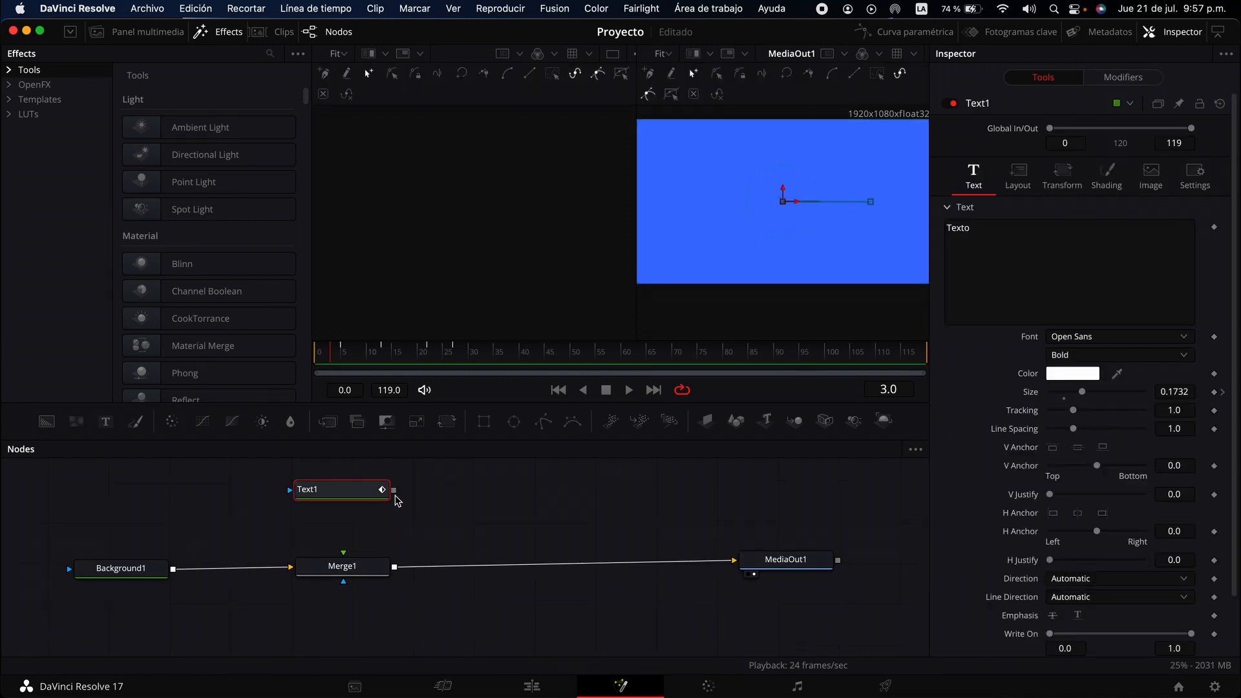
pyautogui.moveTo(394, 490); pyautogui.dragTo(342, 566)
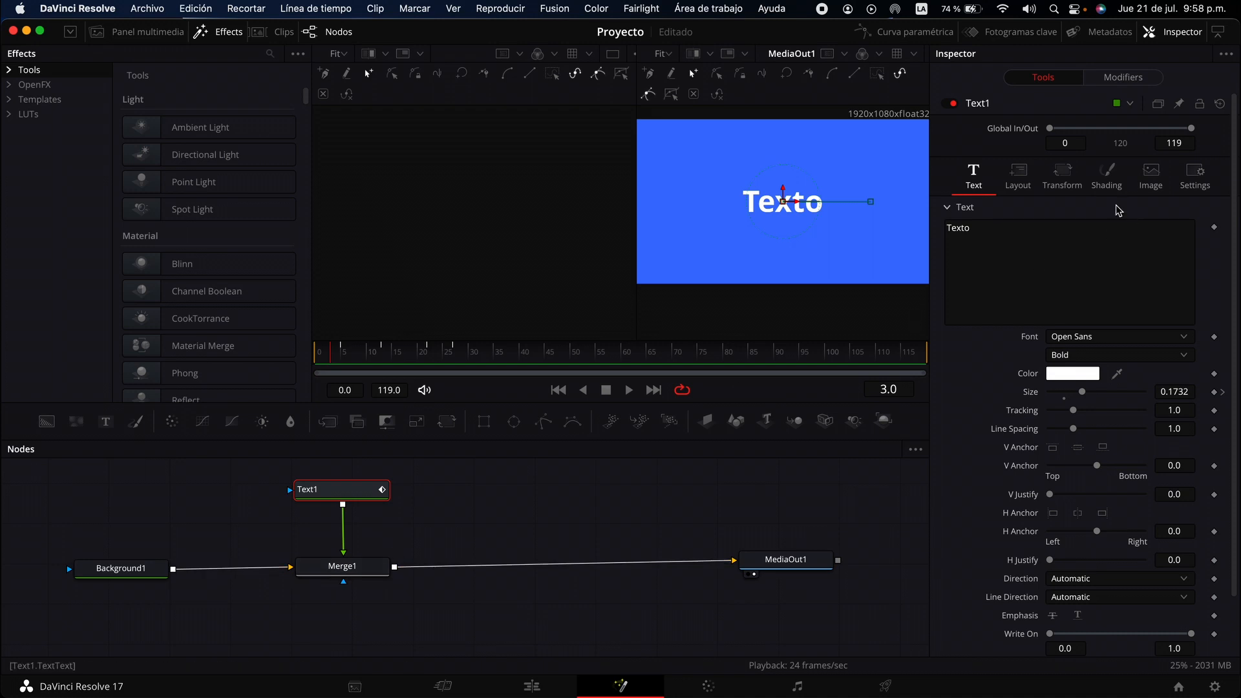
# Look over the Layout and Transform settings of the Text1 node.
pyautogui.click(1026, 179)
pyautogui.click(1063, 181)
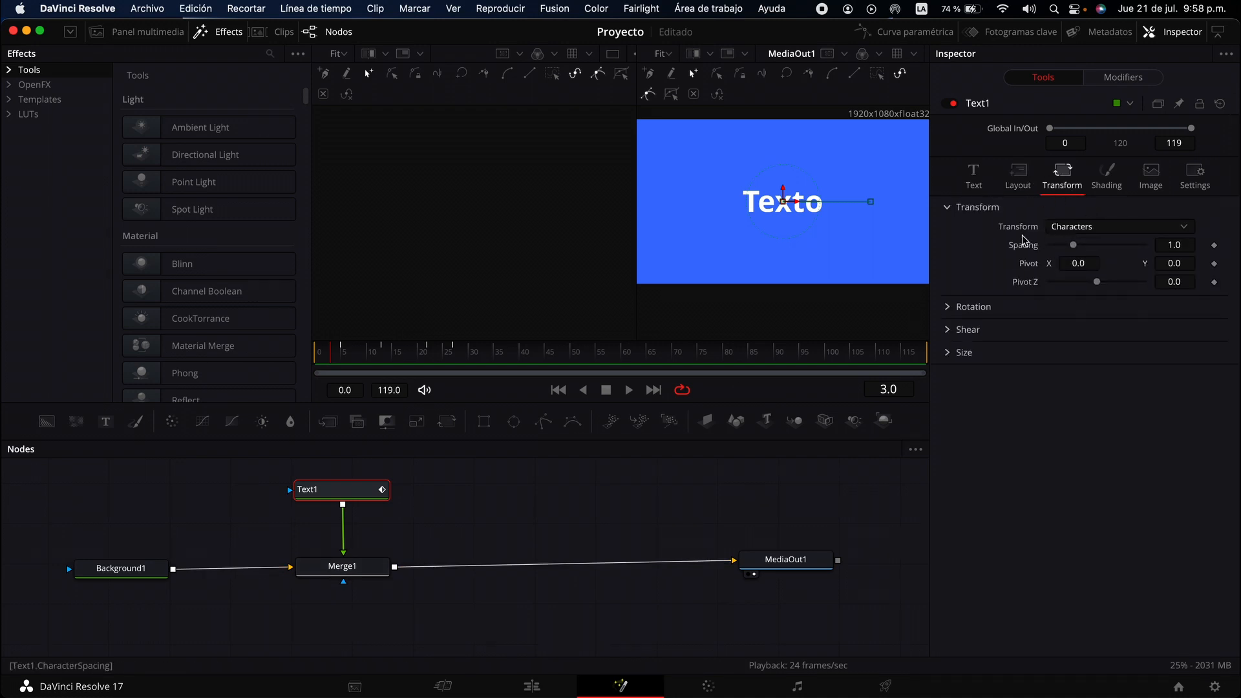
# Move Background1 closer to Merge1 and connect a Rectangle mask node, placed above it, to its effect mask input.
pyautogui.moveTo(116, 568); pyautogui.dragTo(181, 566)
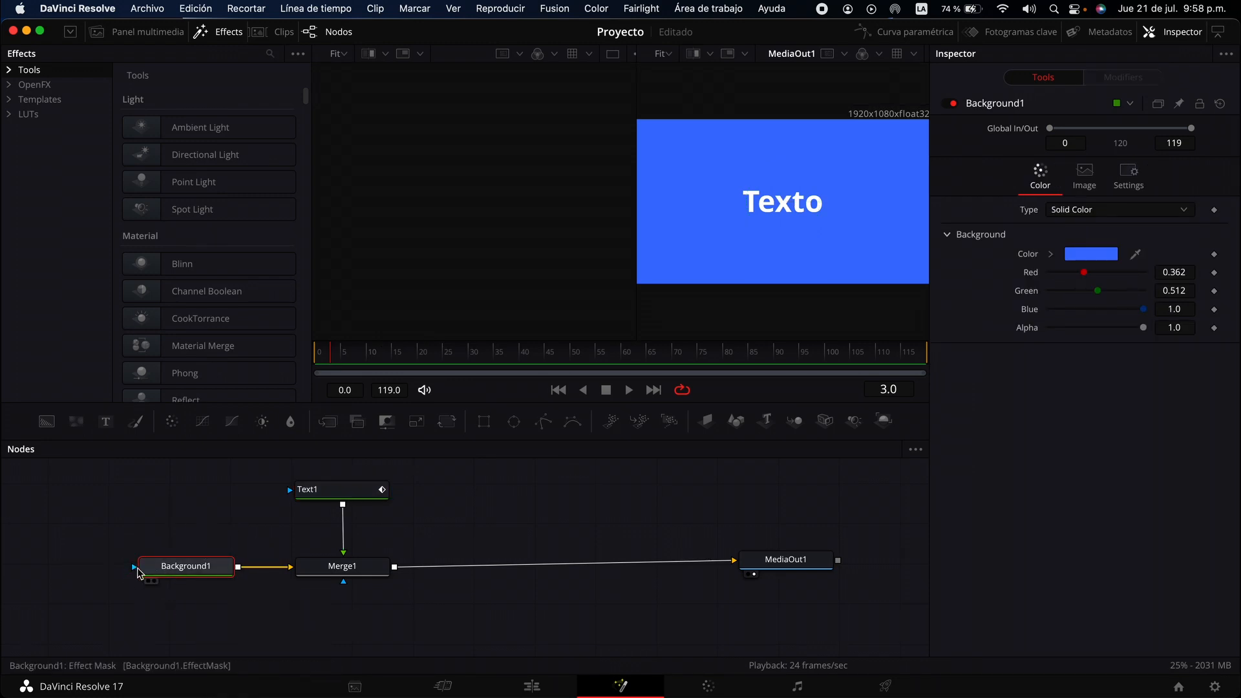
pyautogui.click(89, 577)
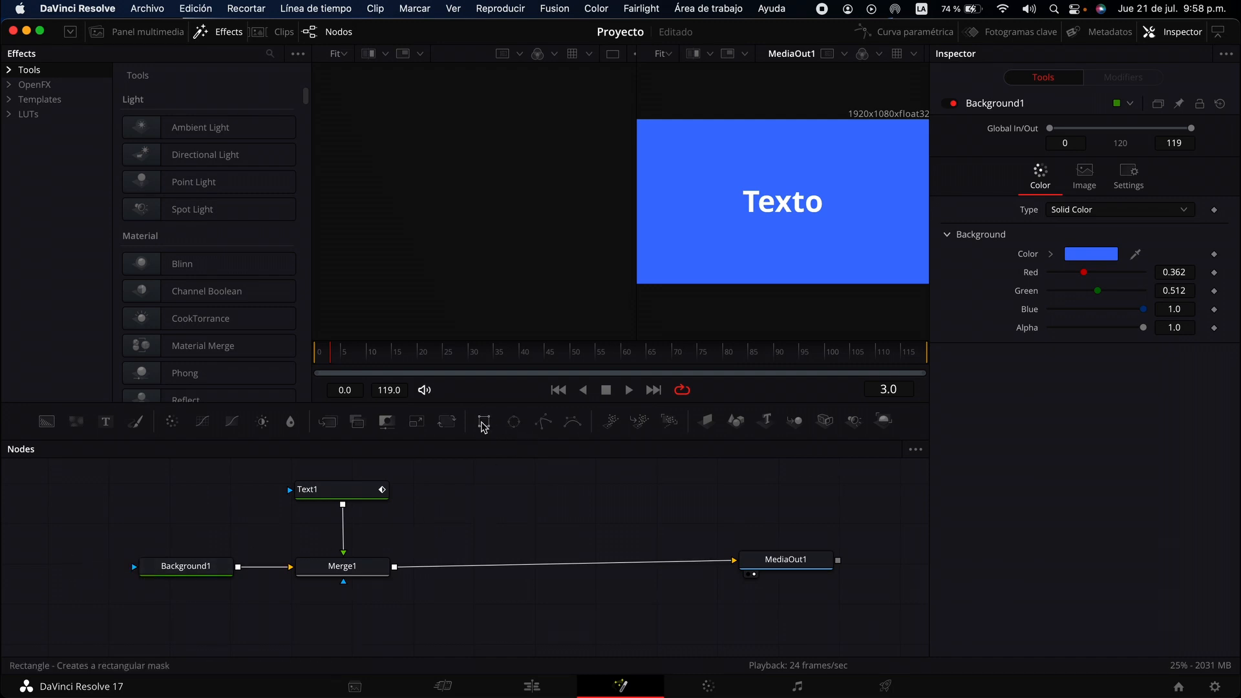
pyautogui.moveTo(483, 425); pyautogui.dragTo(149, 572)
pyautogui.moveTo(186, 504); pyautogui.dragTo(202, 501)
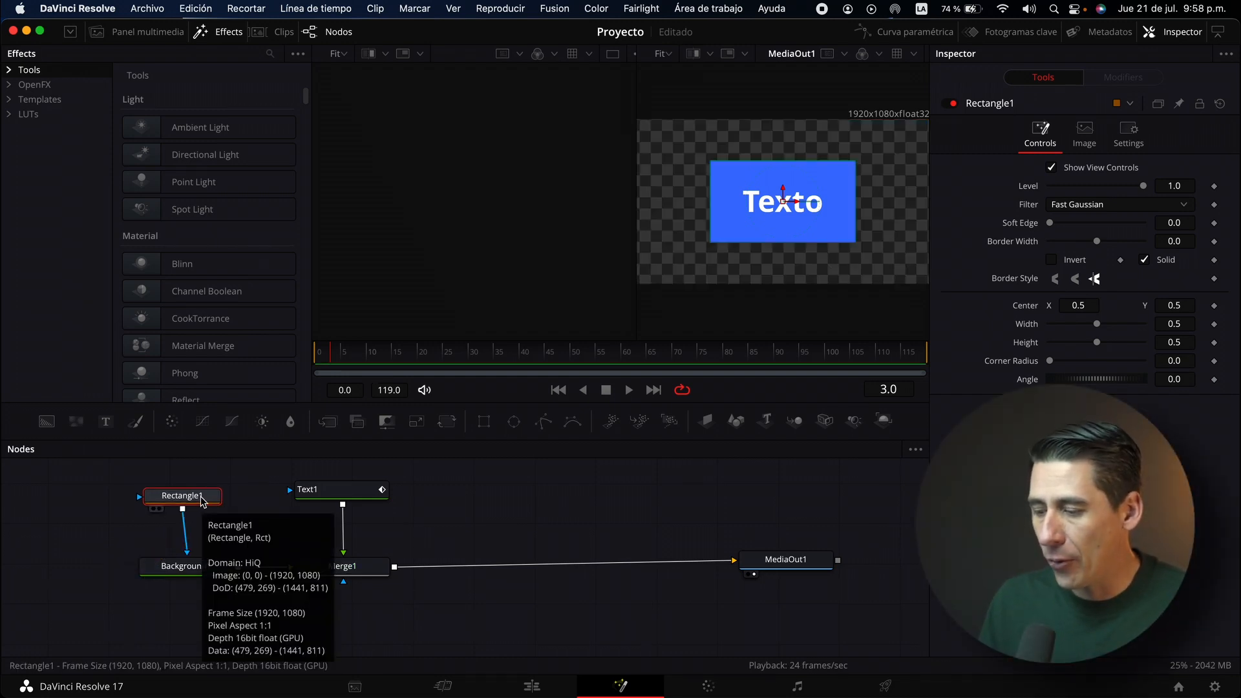
pyautogui.click(198, 498)
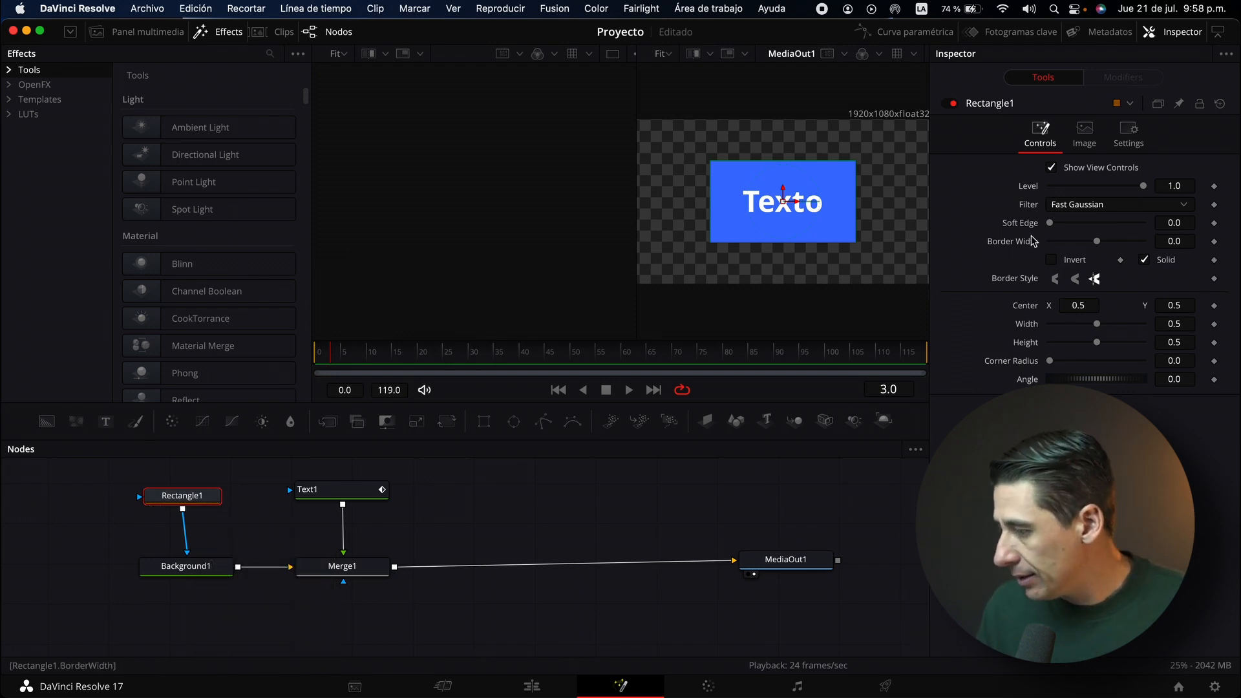
# Set the rectangle mask's width to 0.378 and animate its height from 0.0 at frame 4 to 0.22 at frame 22.
pyautogui.moveTo(1097, 323)
pyautogui.mouseDown()
pyautogui.moveTo(1115, 324)
pyautogui.moveTo(1075, 324)
pyautogui.moveTo(1090, 342)
pyautogui.mouseUp()
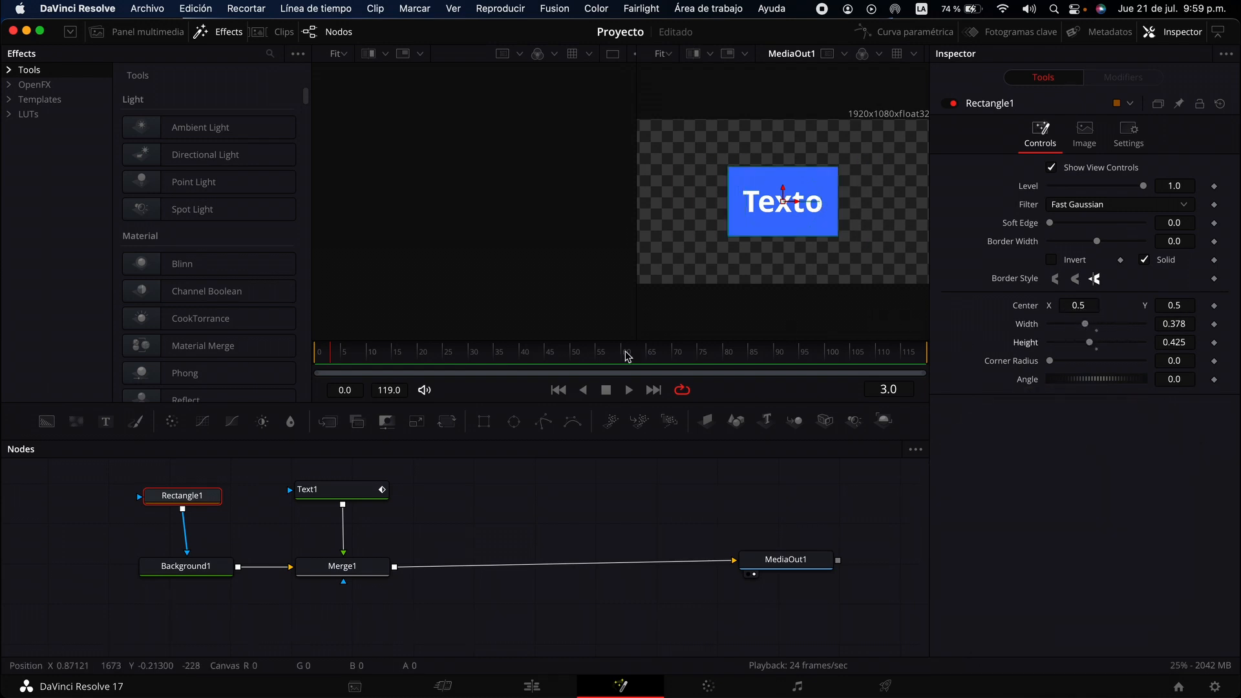
pyautogui.moveTo(340, 363)
pyautogui.mouseDown()
pyautogui.moveTo(444, 363)
pyautogui.moveTo(338, 366)
pyautogui.mouseUp()
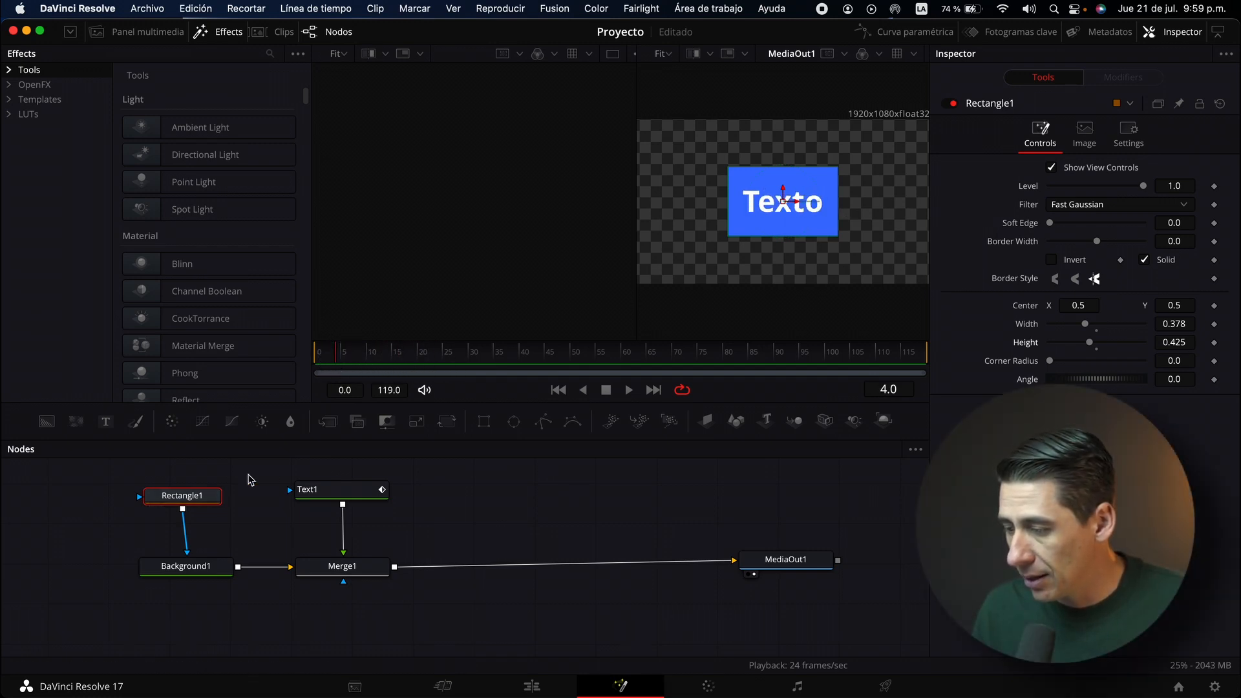
pyautogui.moveTo(1085, 324); pyautogui.dragTo(1052, 346)
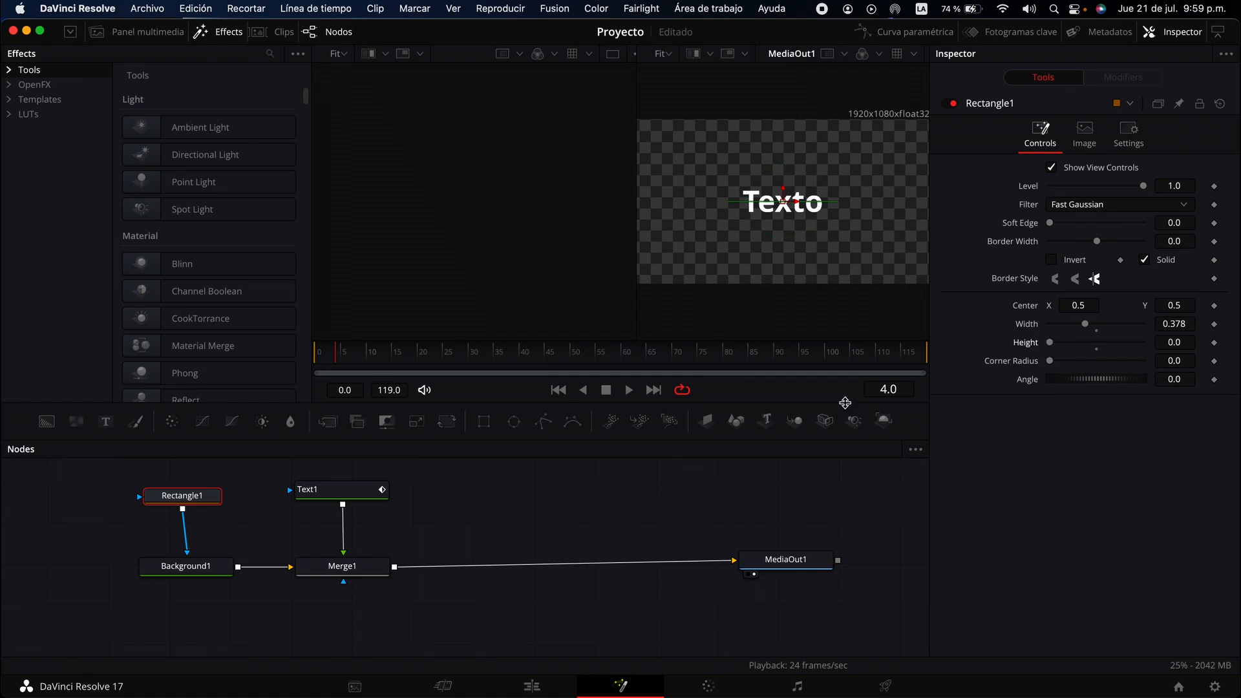
pyautogui.click(1215, 344)
pyautogui.moveTo(349, 351); pyautogui.dragTo(426, 360)
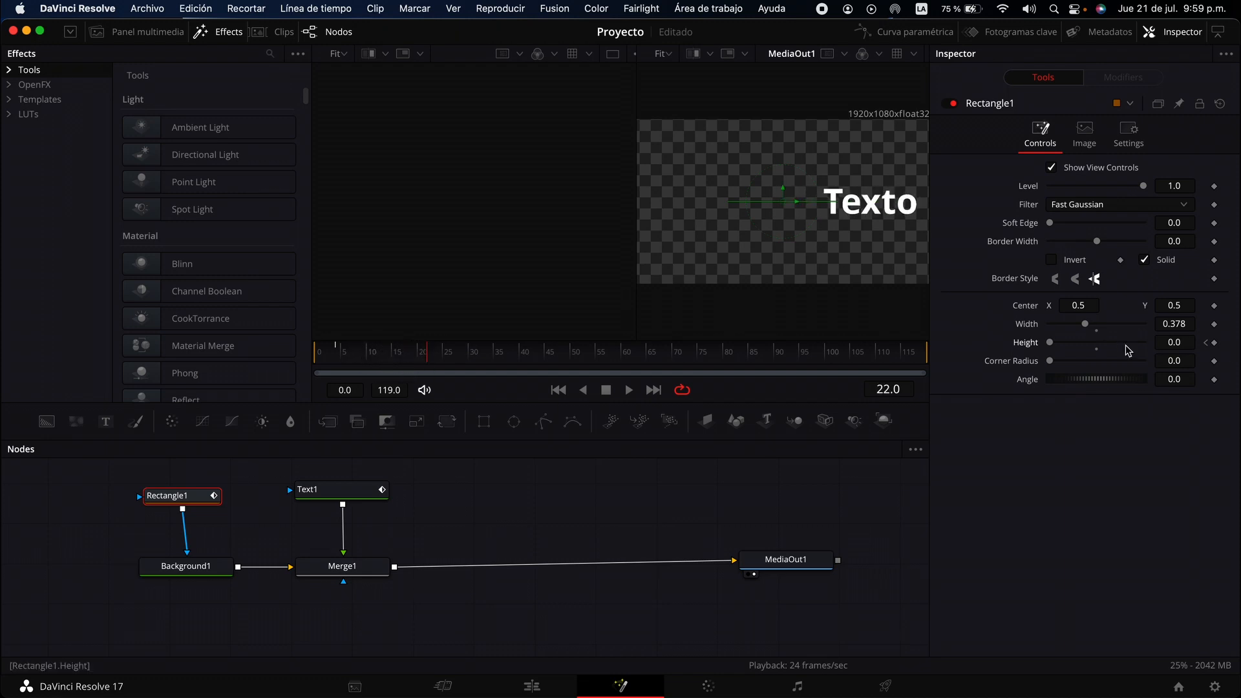
pyautogui.moveTo(1050, 343); pyautogui.dragTo(1071, 342)
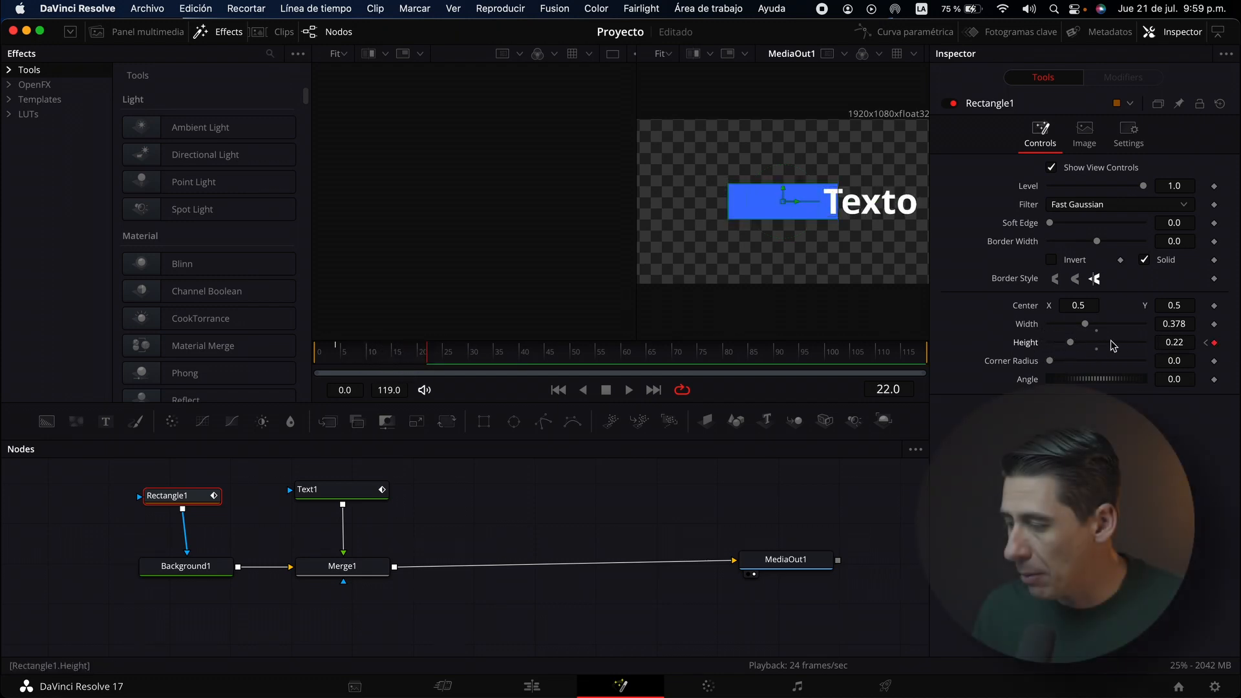
# Animate the rectangle mask's center X from 0.5 at frame 4 to 0.786 at frame 25, and play the animation.
pyautogui.moveTo(425, 363); pyautogui.dragTo(338, 355)
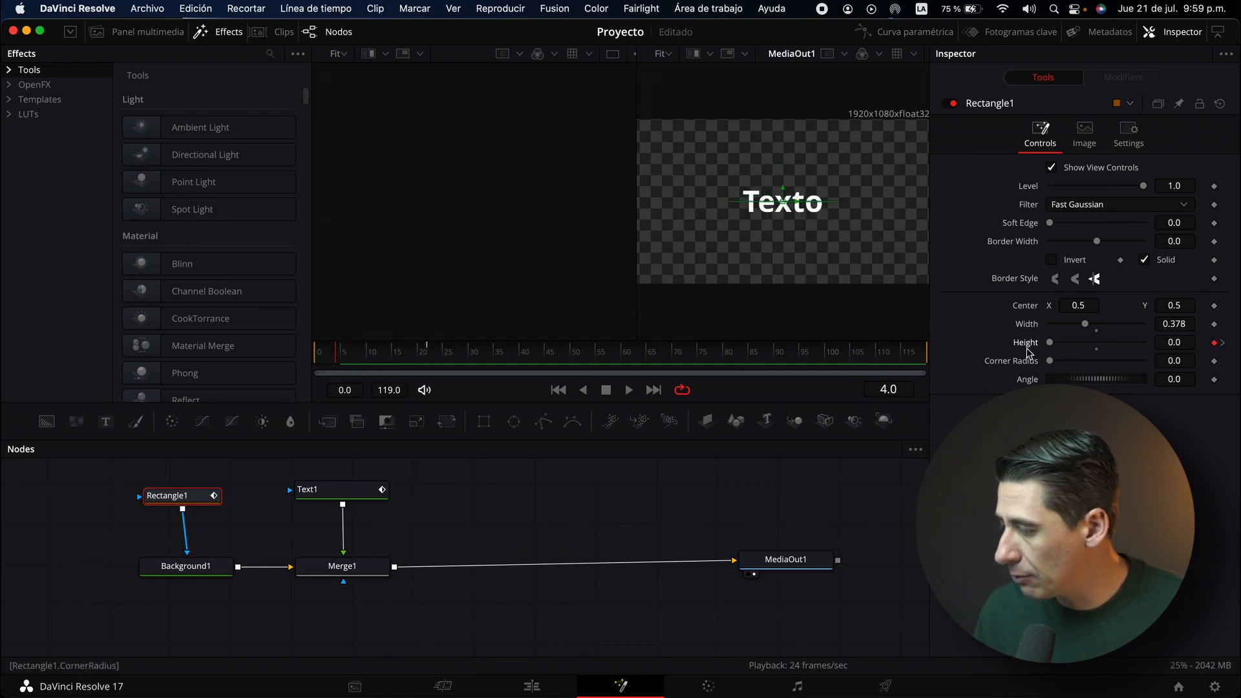
pyautogui.click(1214, 305)
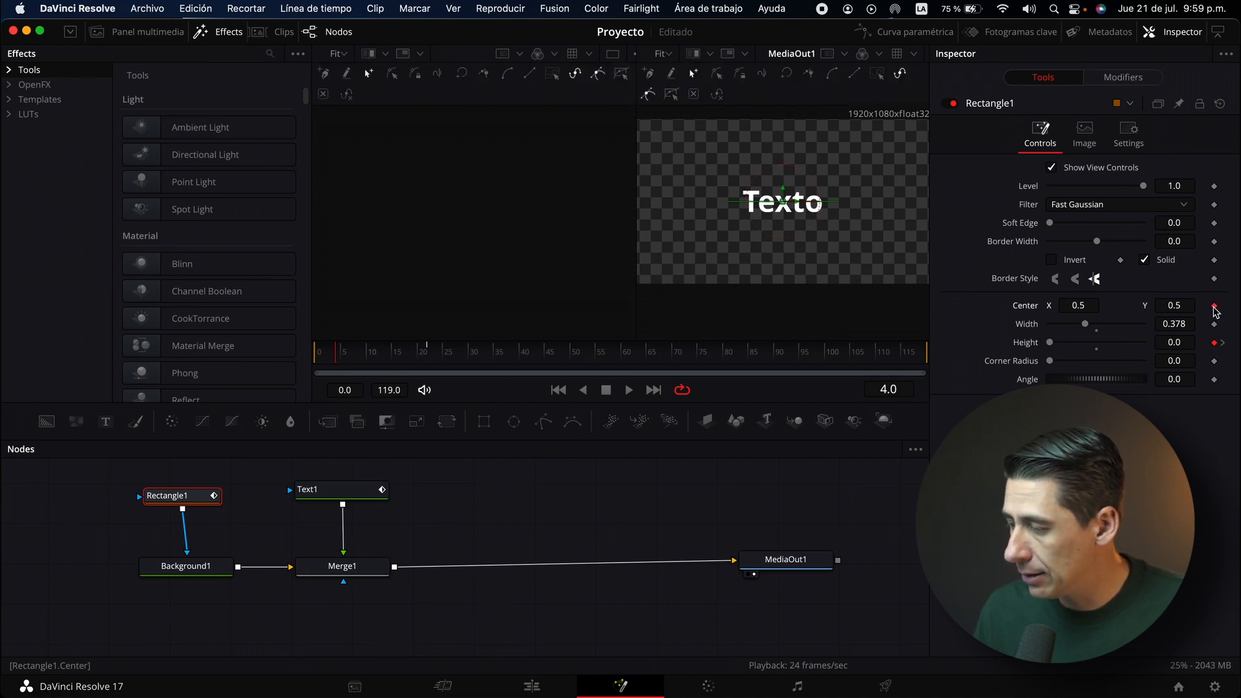
pyautogui.moveTo(339, 356); pyautogui.dragTo(444, 368)
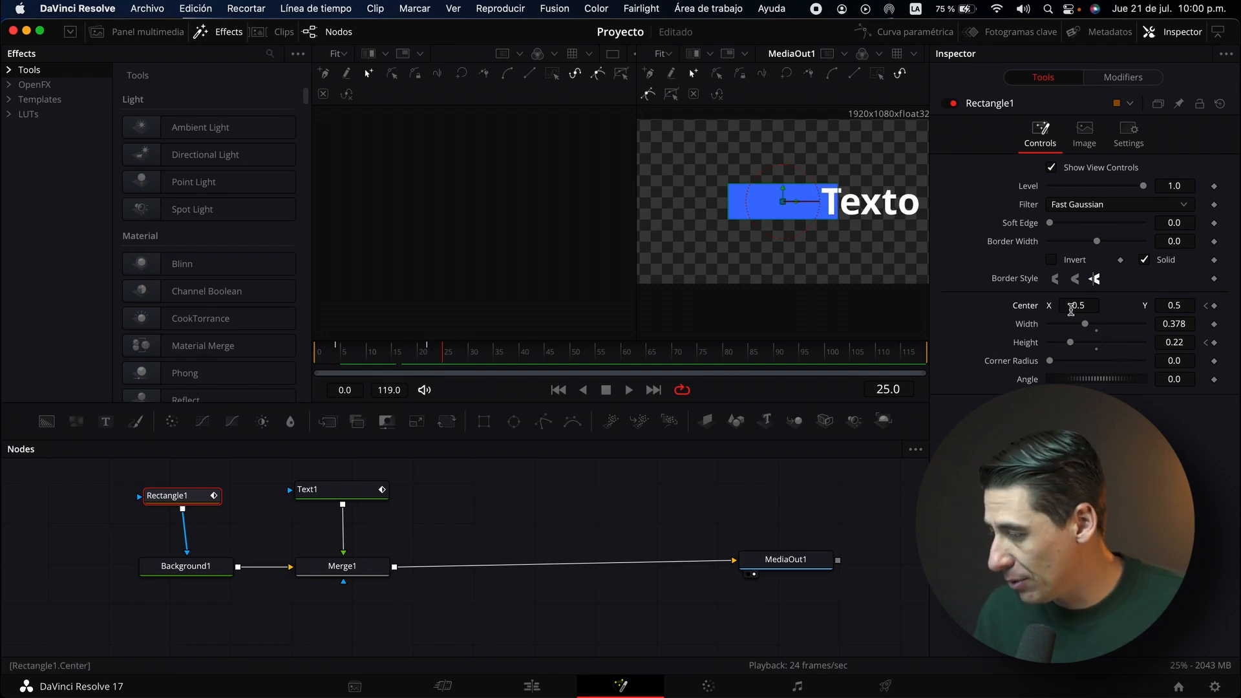
pyautogui.moveTo(1078, 307); pyautogui.dragTo(680, 349)
pyautogui.moveTo(442, 364); pyautogui.dragTo(328, 360)
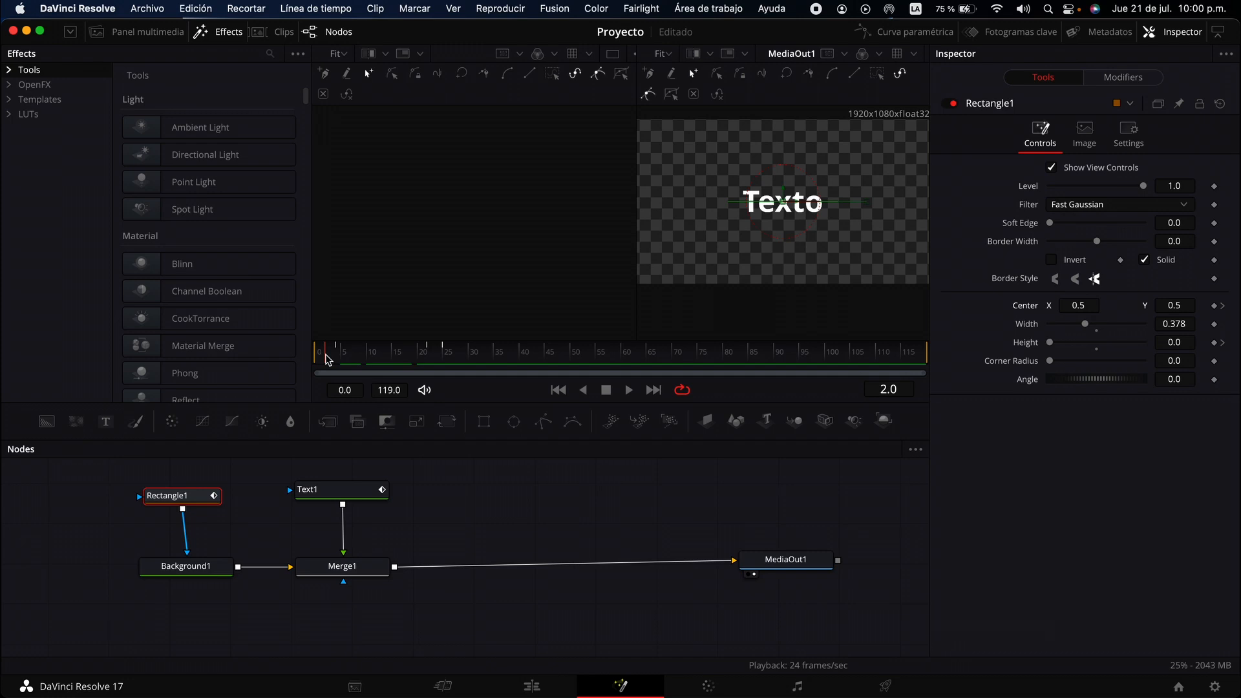
pyautogui.press('space')
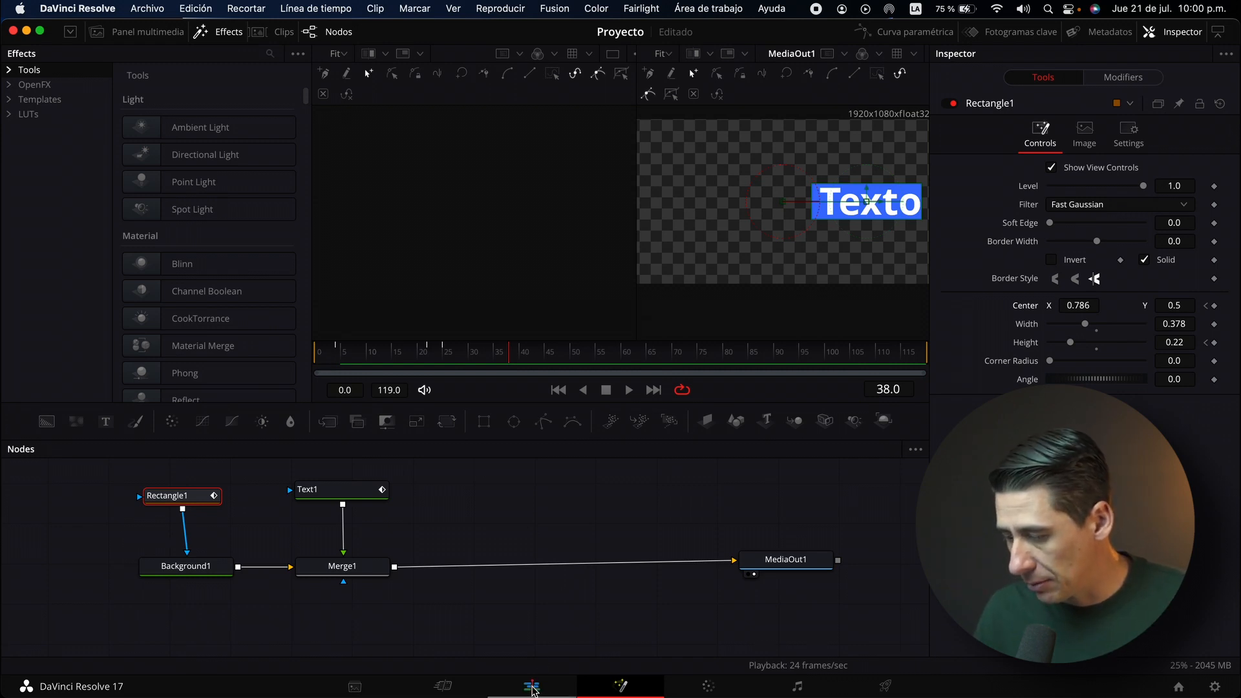
# Preview the Fusion composition on the Edit page and move its clip up to the Video 2 track.
pyautogui.click(531, 686)
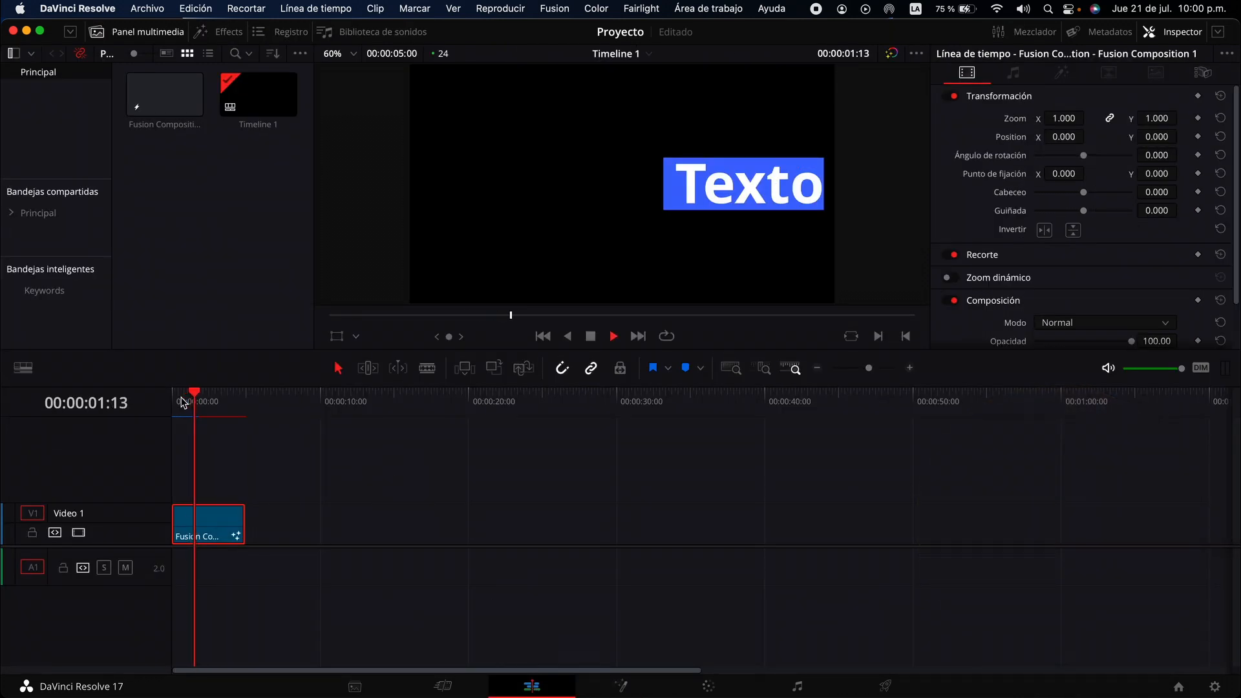
pyautogui.press('space')
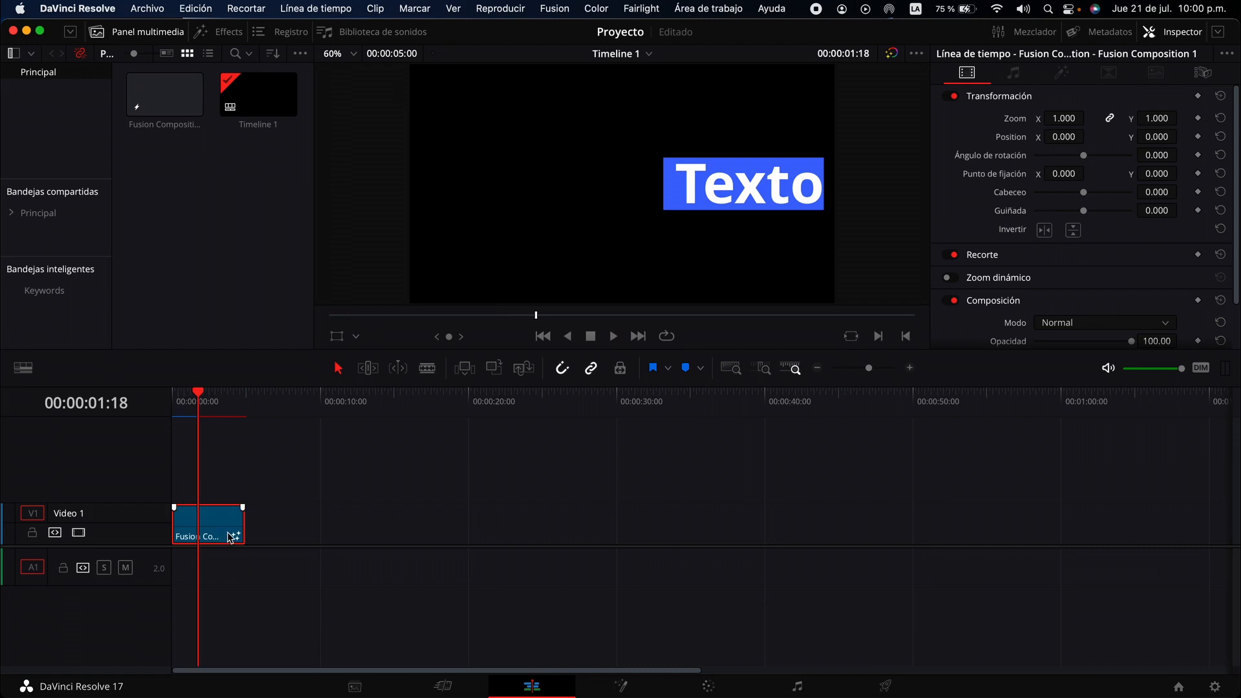
pyautogui.moveTo(230, 521); pyautogui.dragTo(232, 482)
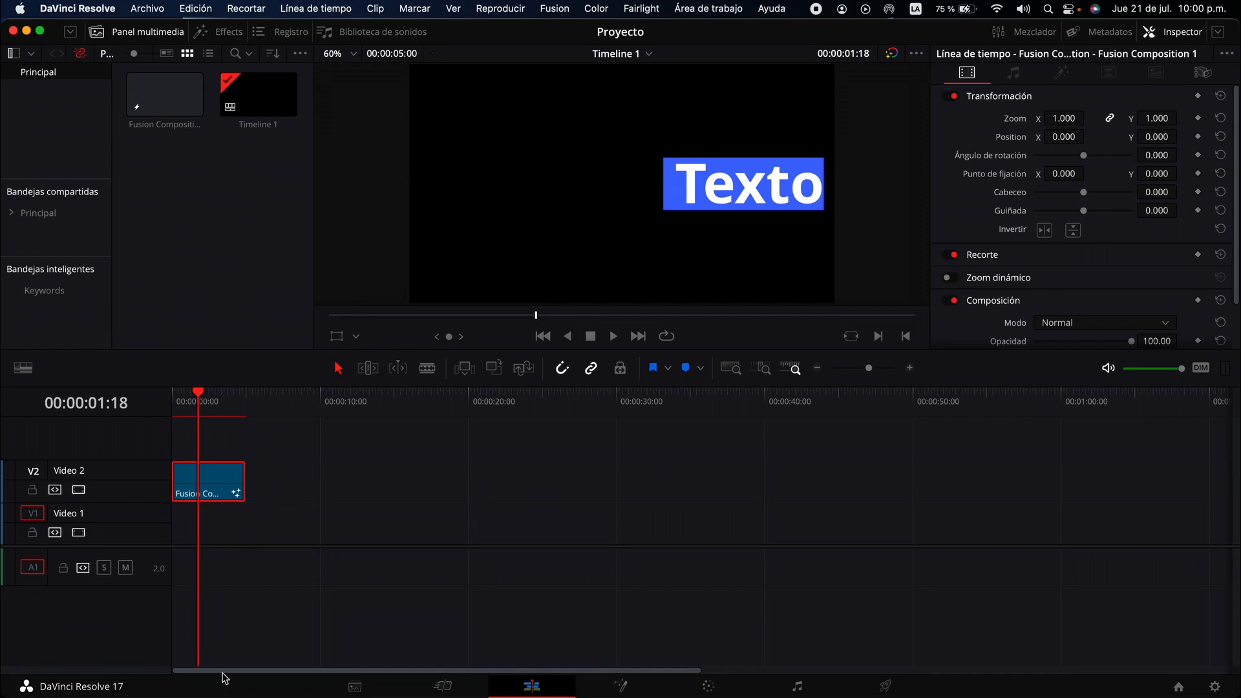
# Import pexels-jeshootscom-451590.jpg from the Finder downloads folder and place it on Video 1 beneath the Fusion composition.
pyautogui.press('super+Tab')
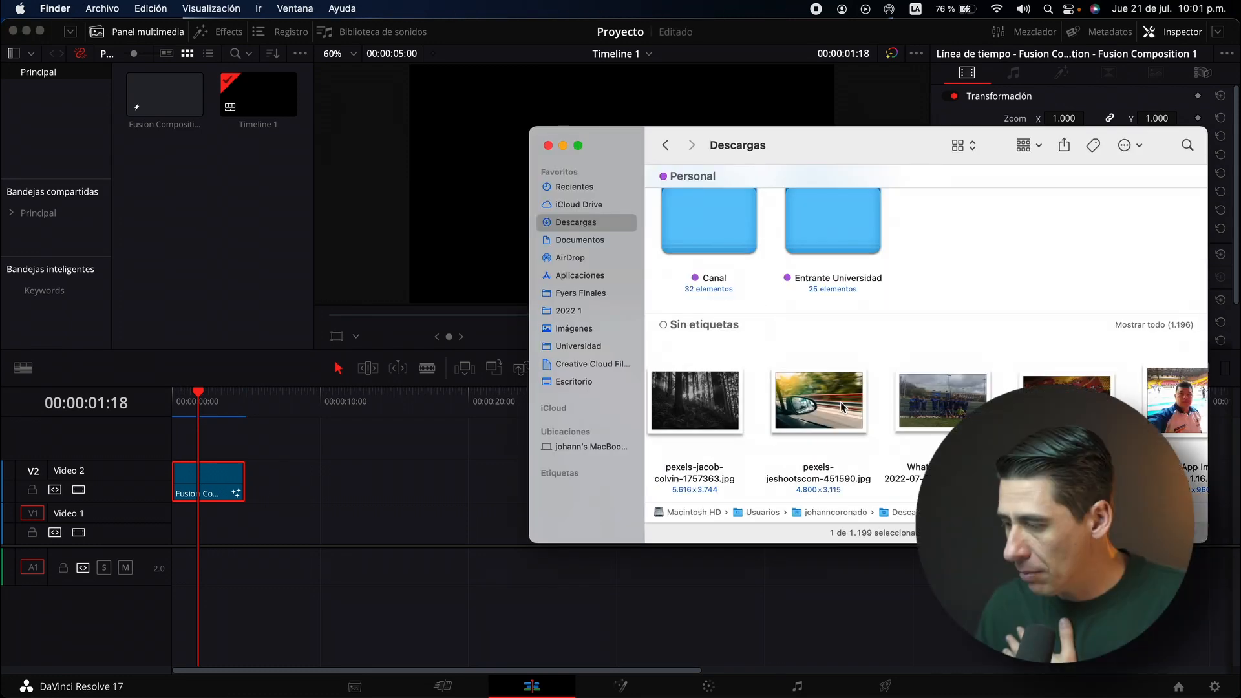
pyautogui.click(826, 413)
pyautogui.moveTo(827, 412); pyautogui.dragTo(258, 223)
pyautogui.click(548, 146)
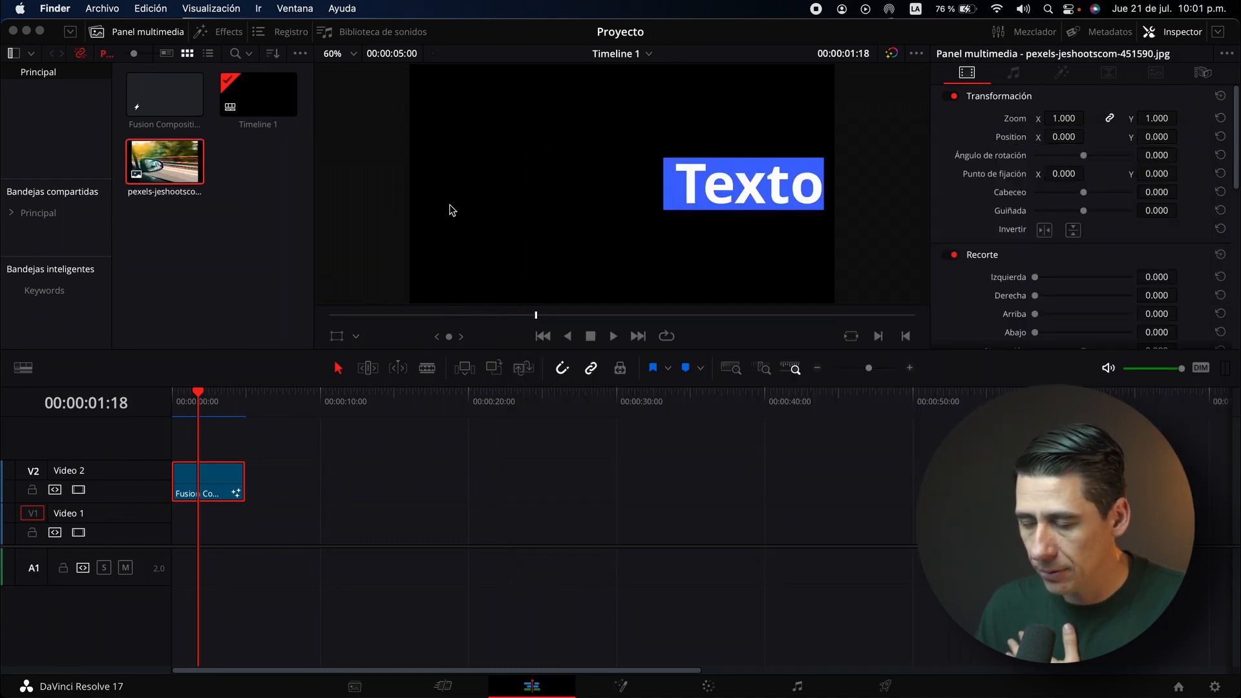
pyautogui.moveTo(172, 183); pyautogui.dragTo(216, 531)
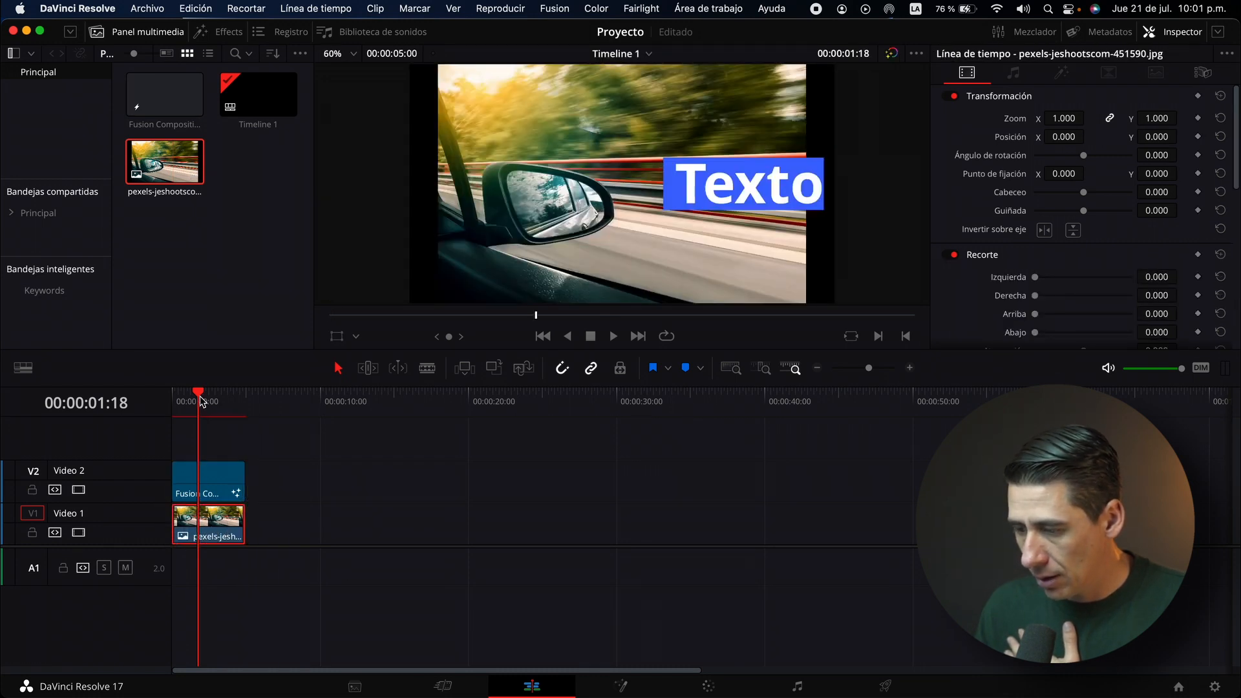
# Play the timeline from the start to preview the animated text over the car photo.
pyautogui.click(175, 396)
pyautogui.press('space')
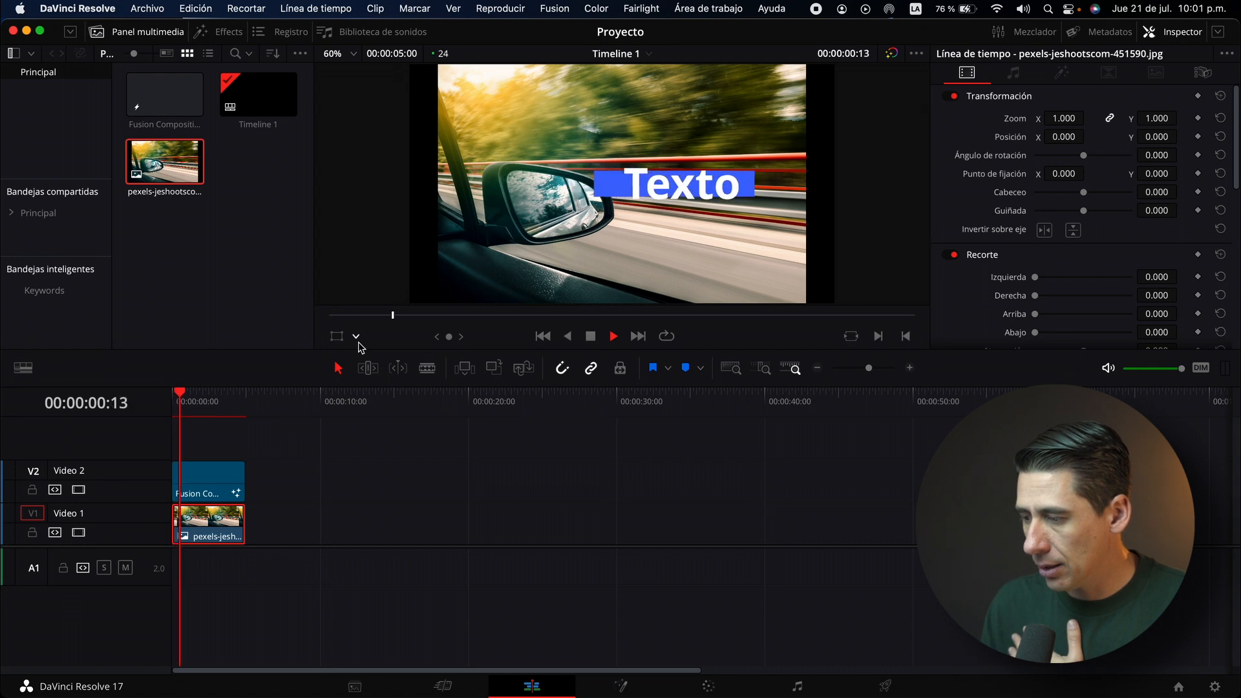
pyautogui.press('space')
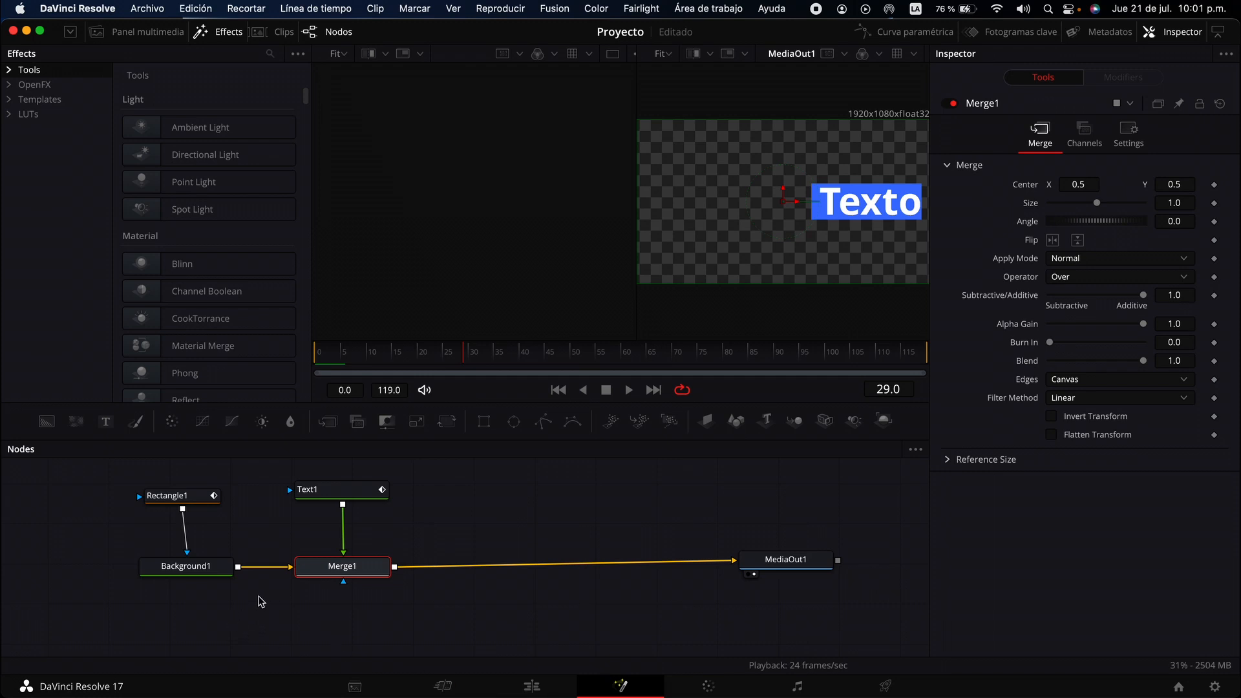
# Back on the Fusion page, show the Background1 node in the empty viewer.
pyautogui.click(187, 568)
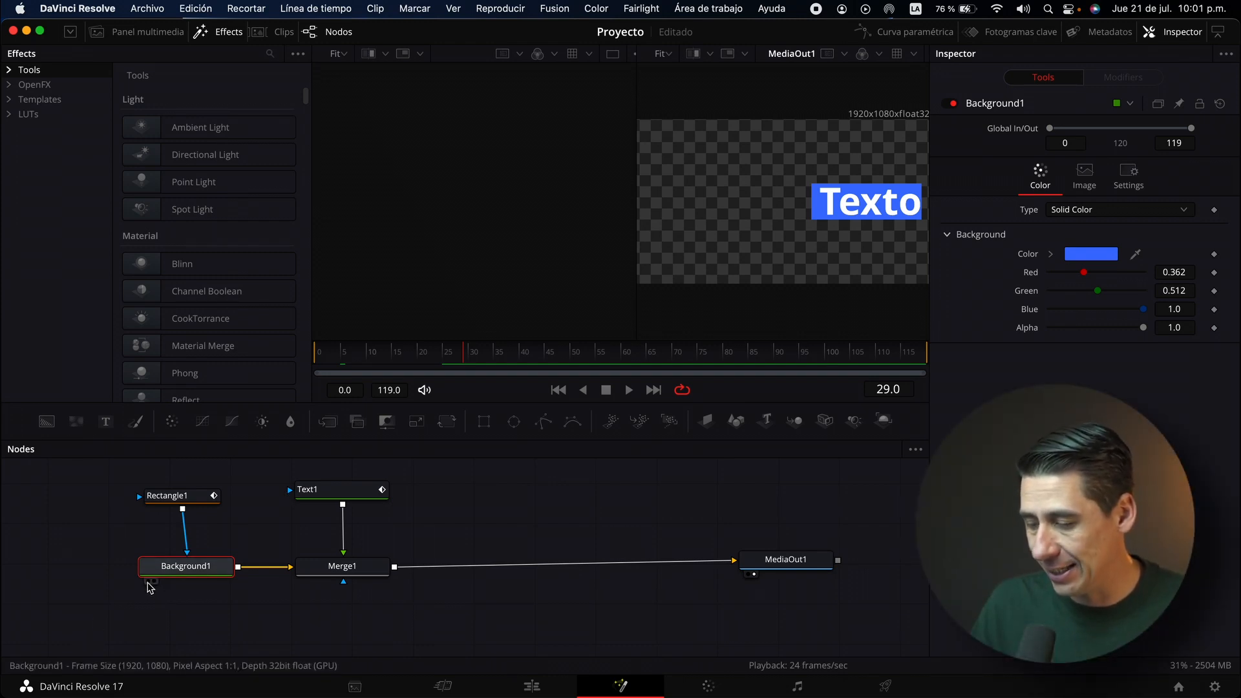
pyautogui.click(148, 582)
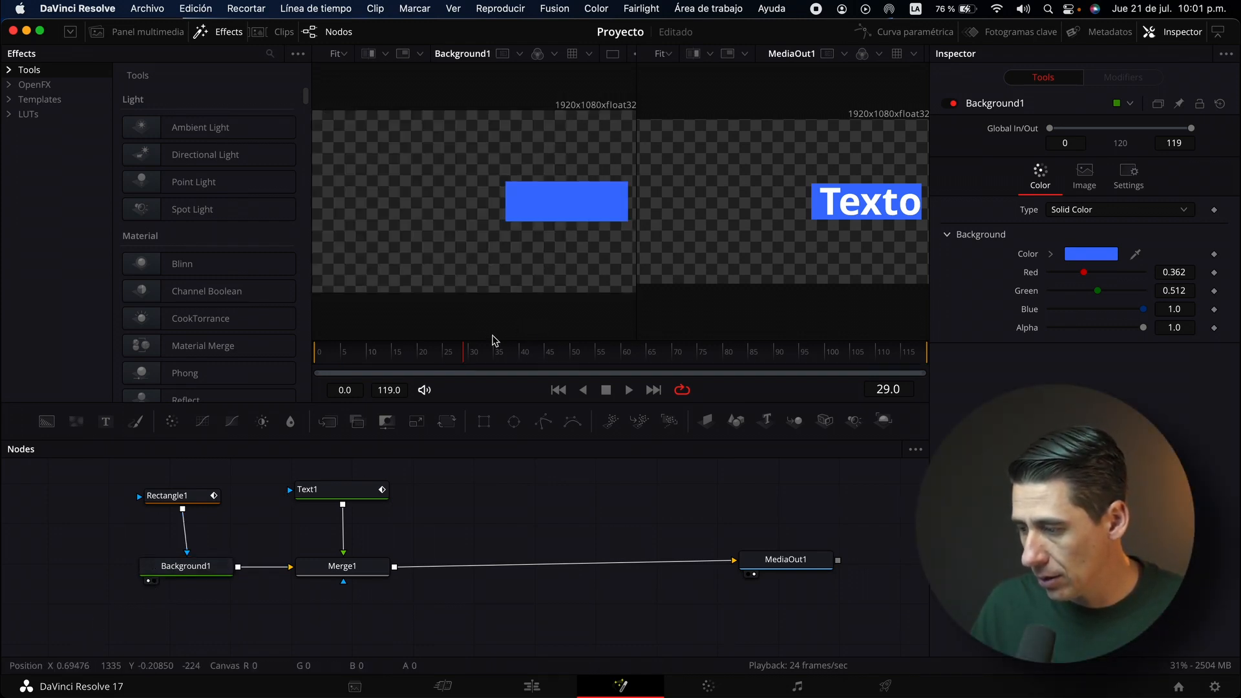
# Disconnect the Rectangle1 mask from Background1 and connect it back to Background1's effect mask input.
pyautogui.click(206, 569)
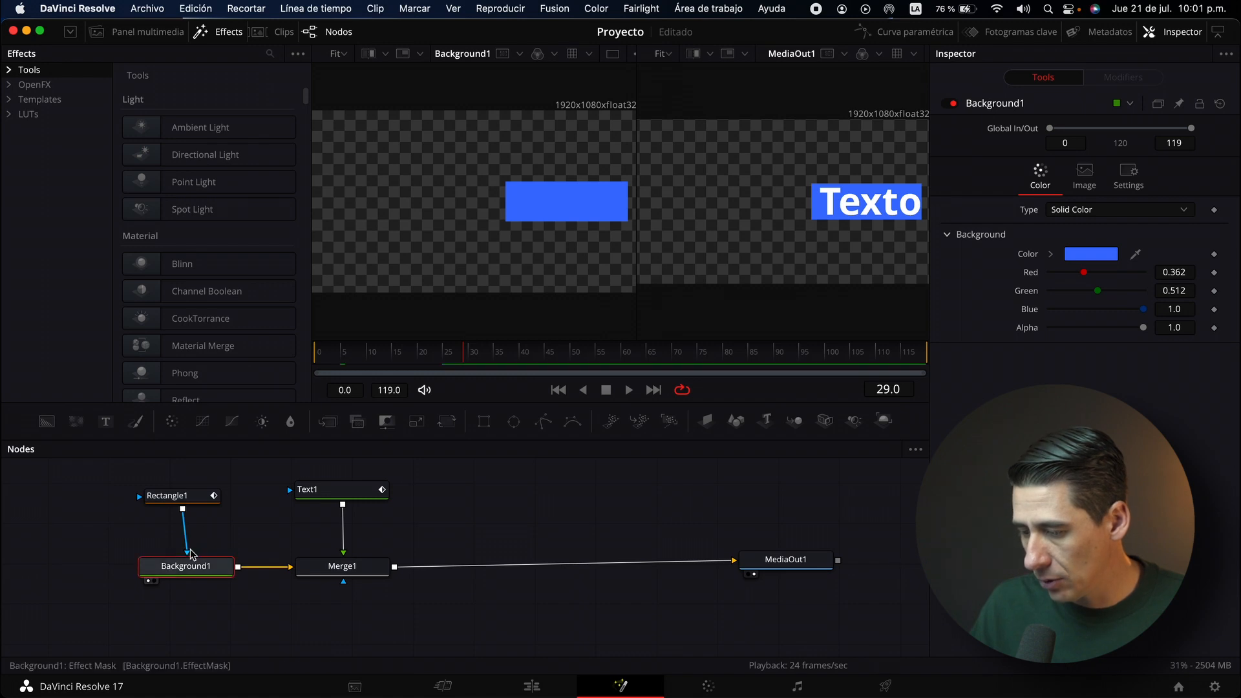
pyautogui.moveTo(191, 554); pyautogui.dragTo(187, 518)
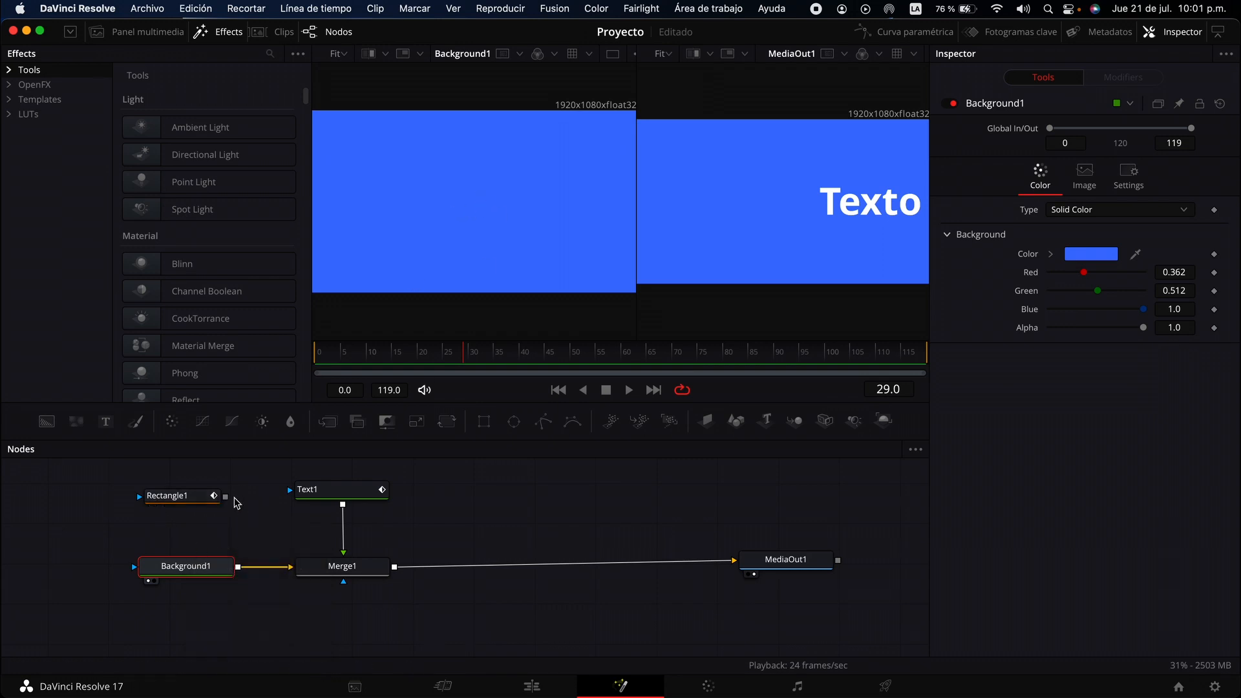
pyautogui.moveTo(225, 497); pyautogui.dragTo(178, 573)
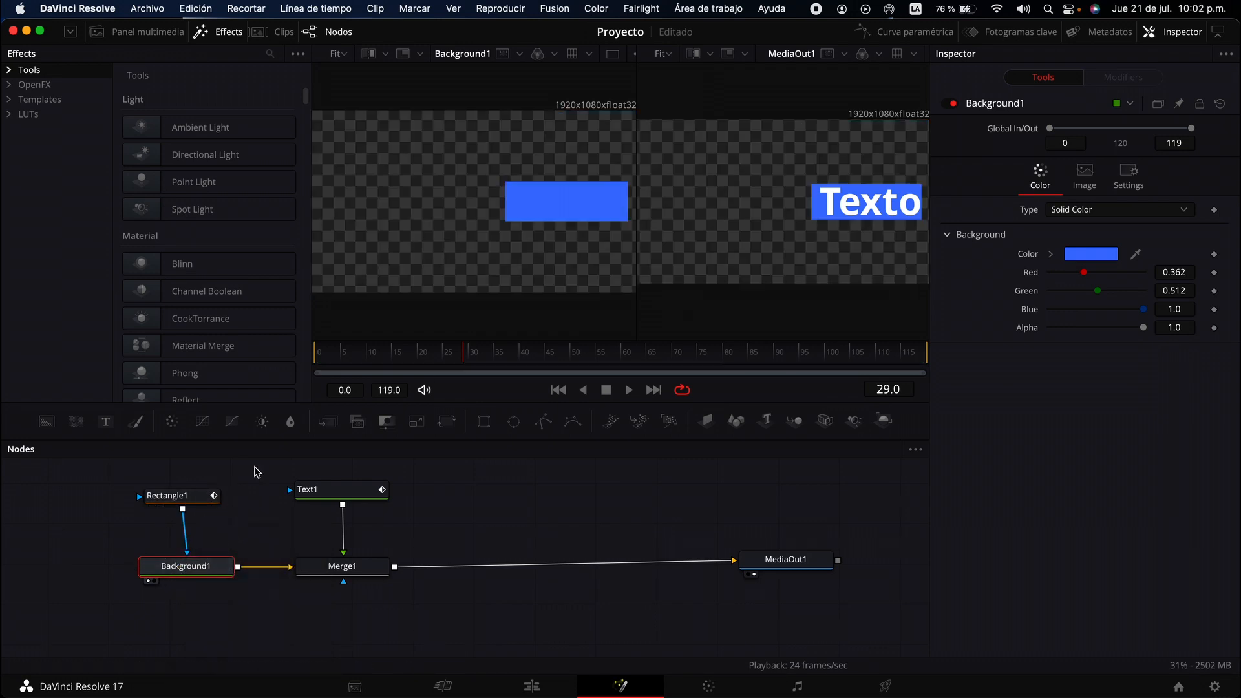
# Move the Background1, Merge1 and MediaOut1 nodes down together to leave more room beneath Rectangle1 and Text1.
pyautogui.click(335, 493)
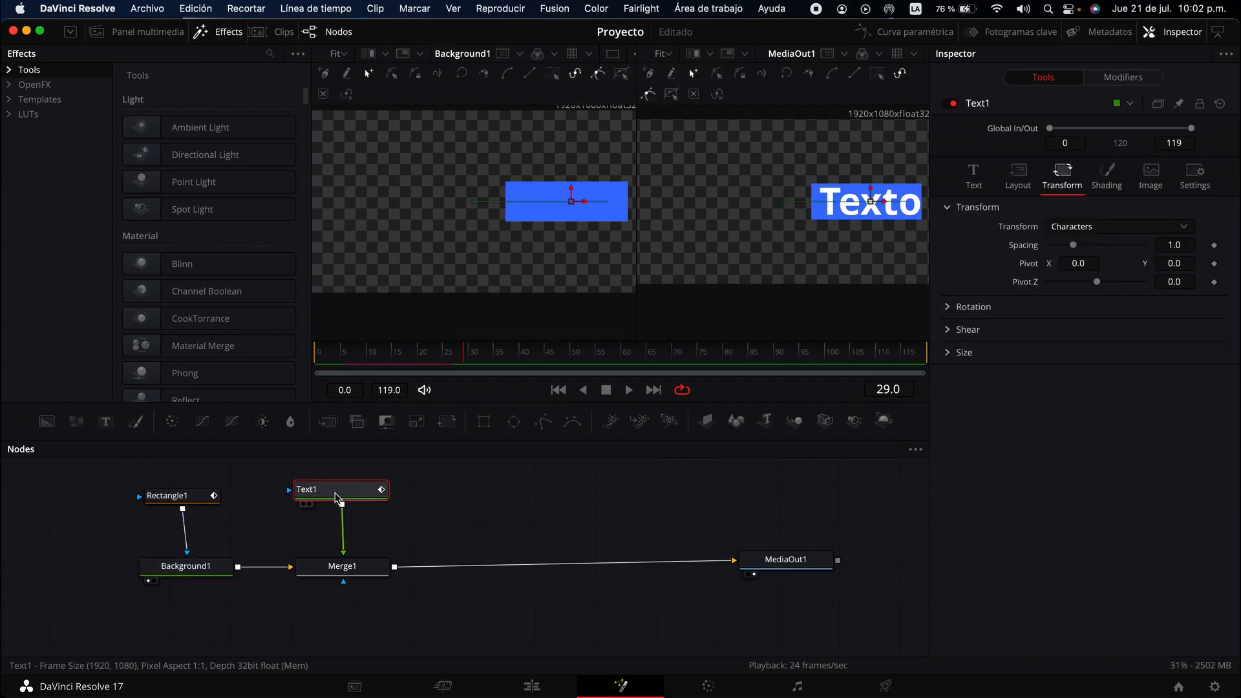
pyautogui.click(360, 568)
pyautogui.click(803, 554)
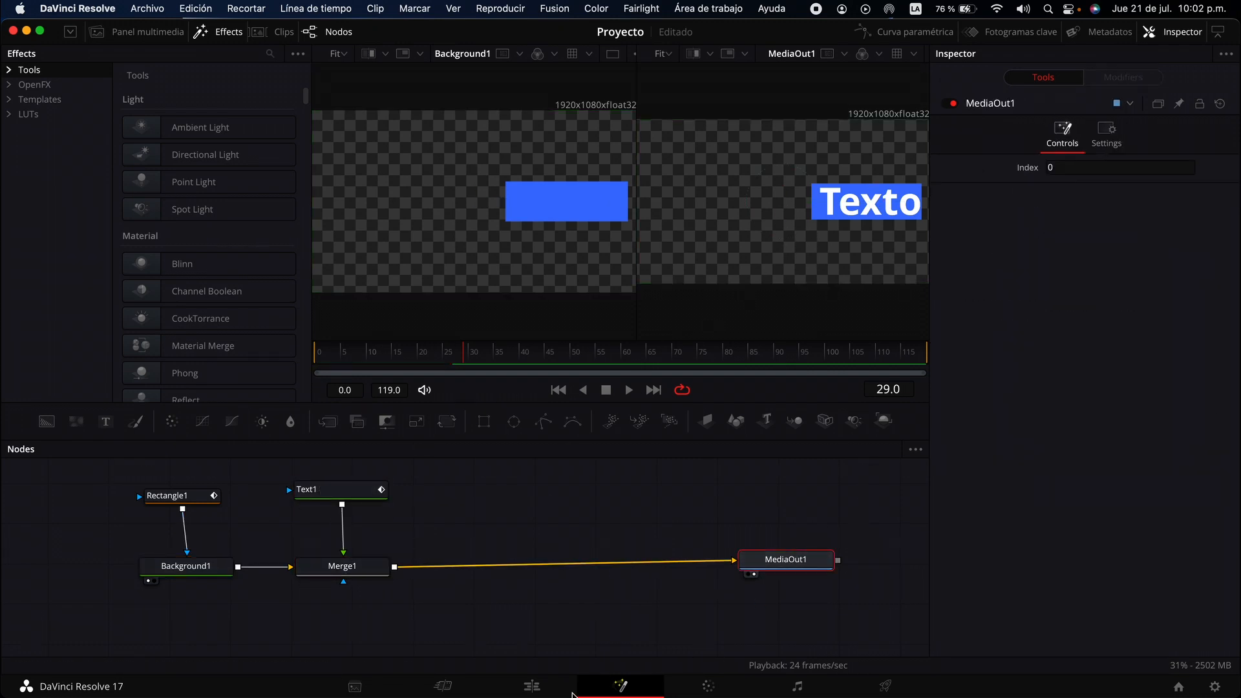
pyautogui.moveTo(858, 607); pyautogui.dragTo(199, 622)
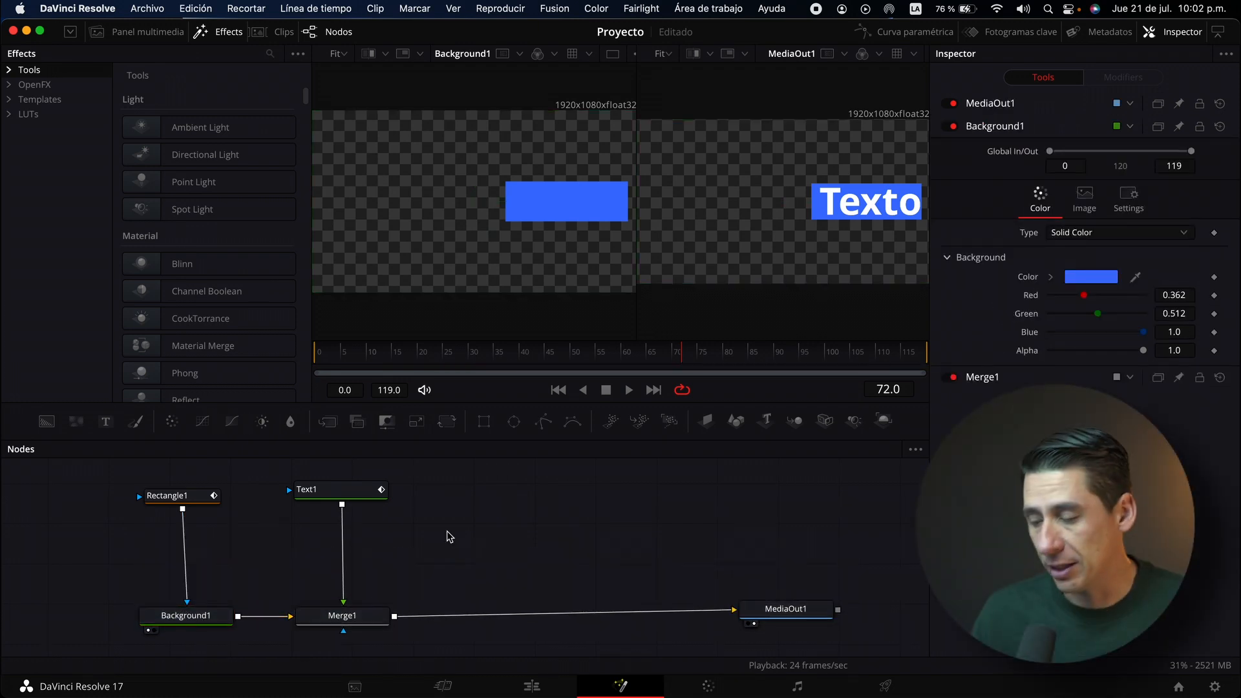
# Review the Text1 motion by scrubbing to frame 16, and show the Merge1 settings.
pyautogui.click(348, 494)
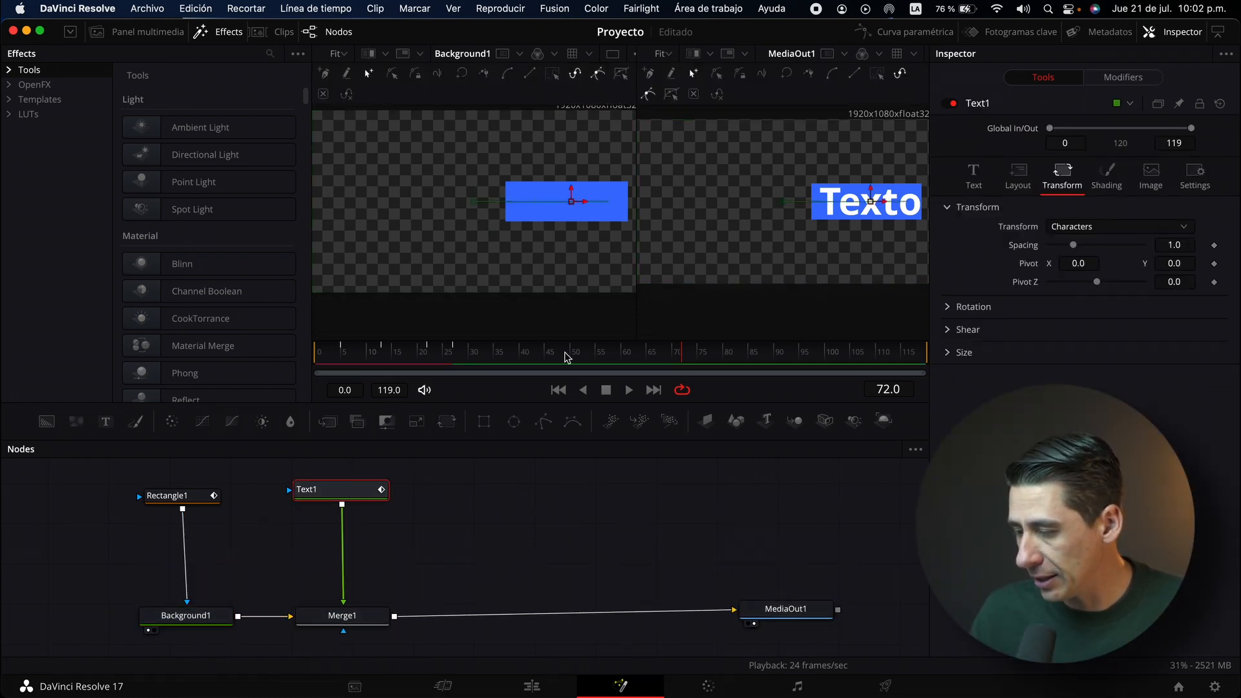
pyautogui.moveTo(492, 354); pyautogui.dragTo(400, 359)
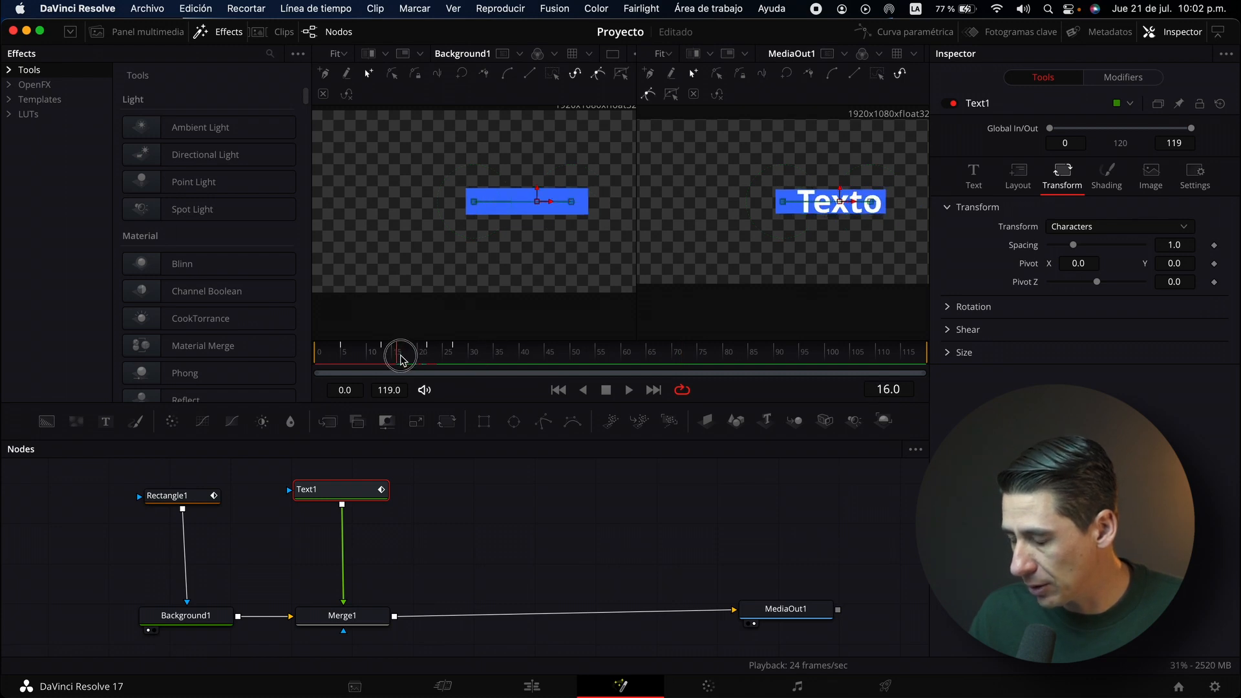
pyautogui.click(358, 623)
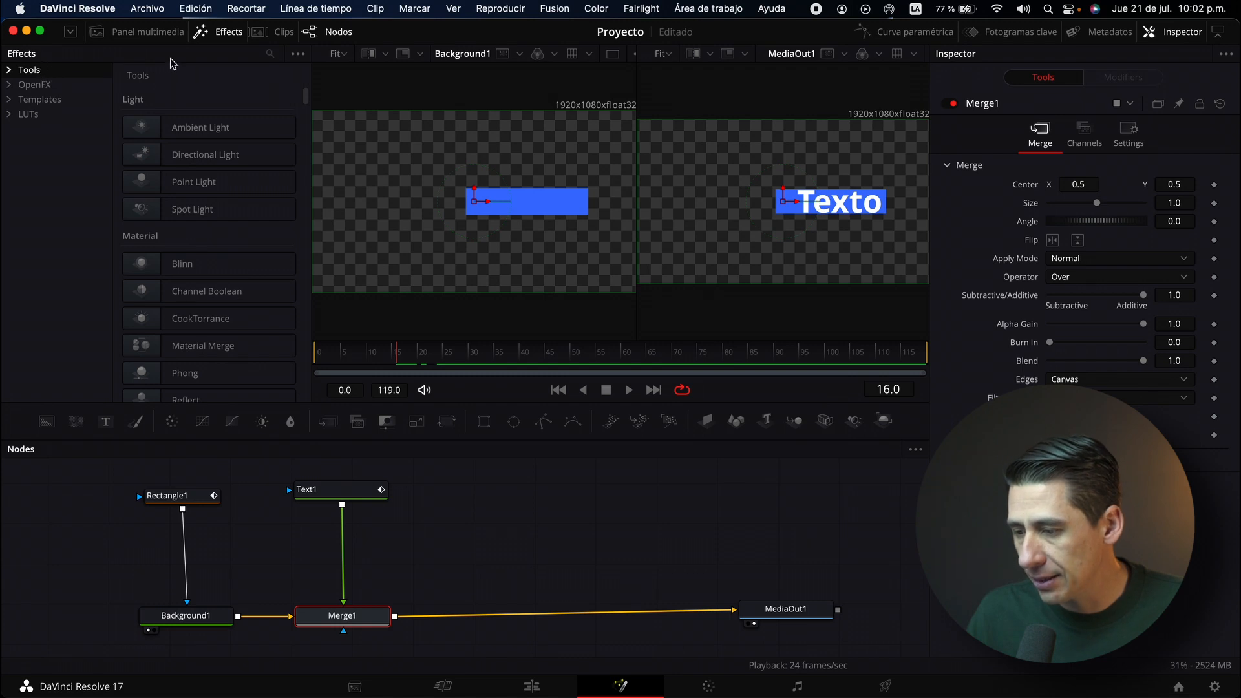
# Add the Brillo effect from the OpenFX library and insert it between Text1 and Merge1.
pyautogui.click(230, 32)
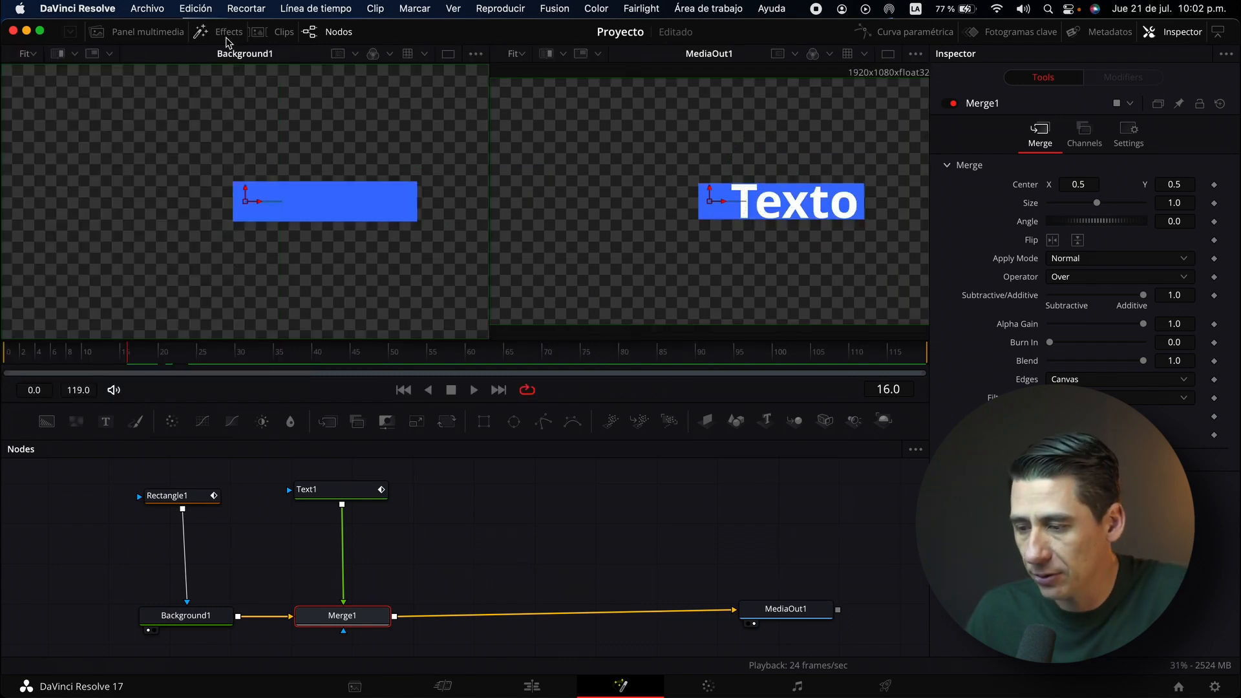
pyautogui.click(229, 32)
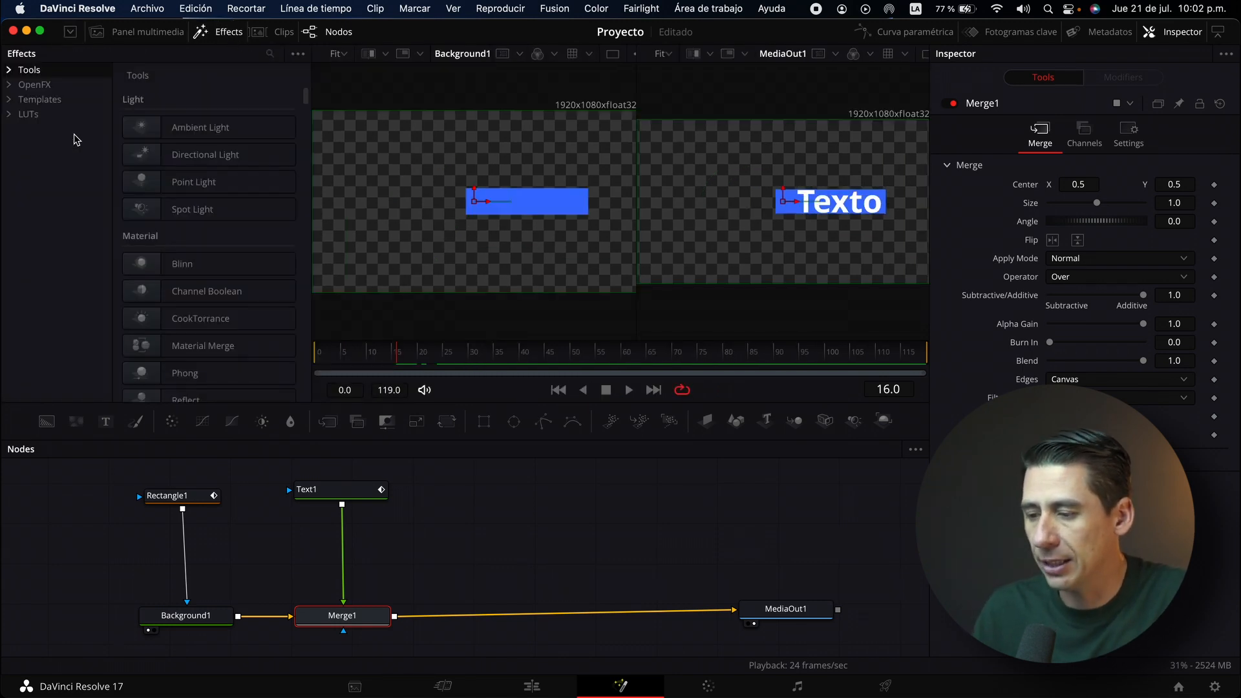
pyautogui.scroll(-10, 213, 293)
pyautogui.scroll(10, 214, 293)
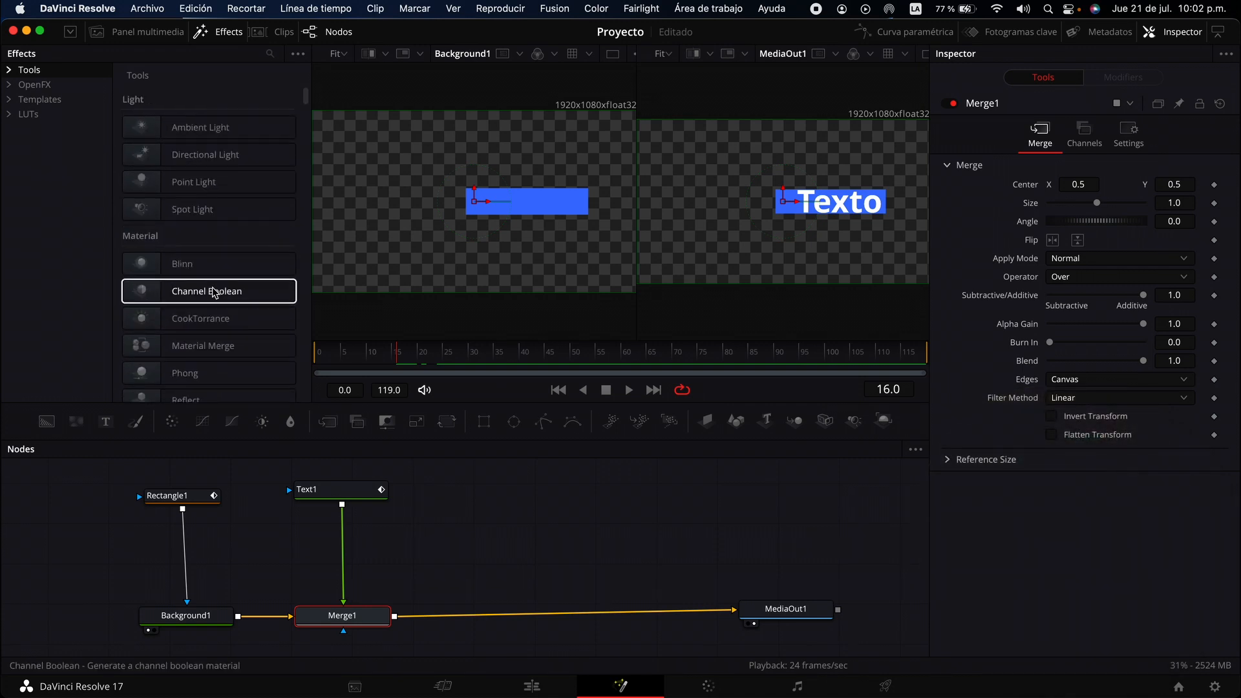
pyautogui.click(35, 85)
pyautogui.moveTo(182, 296); pyautogui.dragTo(416, 542)
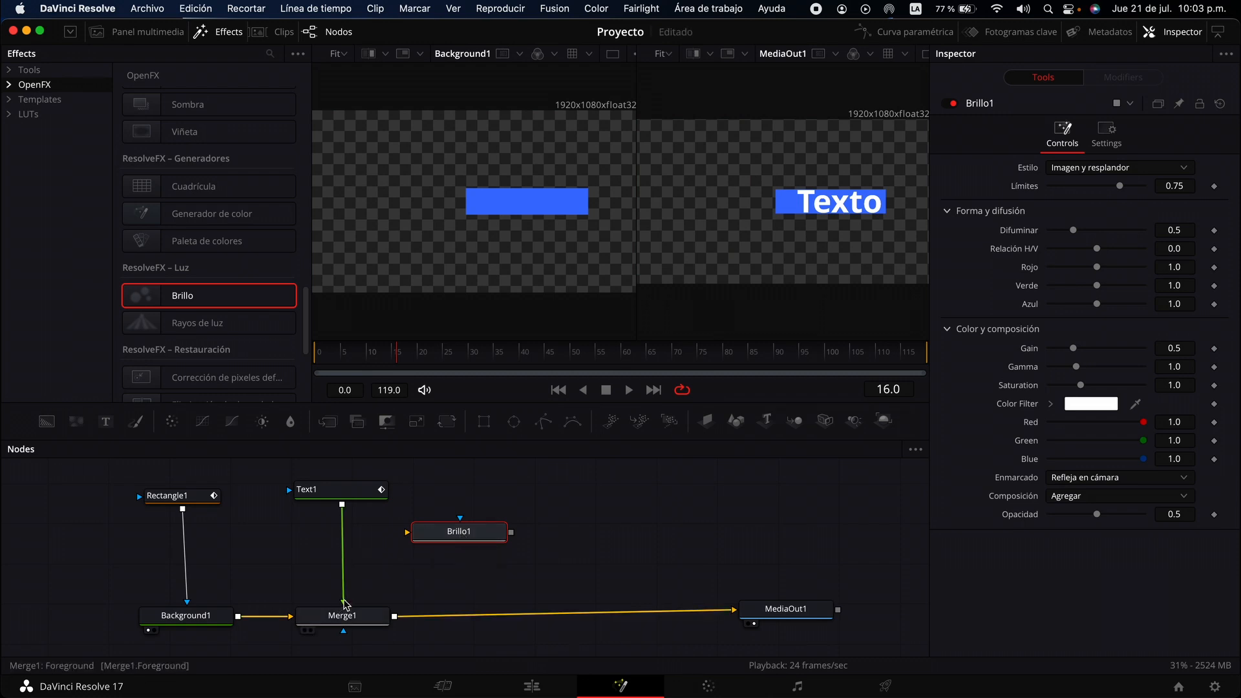
pyautogui.moveTo(343, 602)
pyautogui.mouseDown()
pyautogui.moveTo(457, 540)
pyautogui.moveTo(362, 560)
pyautogui.moveTo(343, 604)
pyautogui.mouseUp()
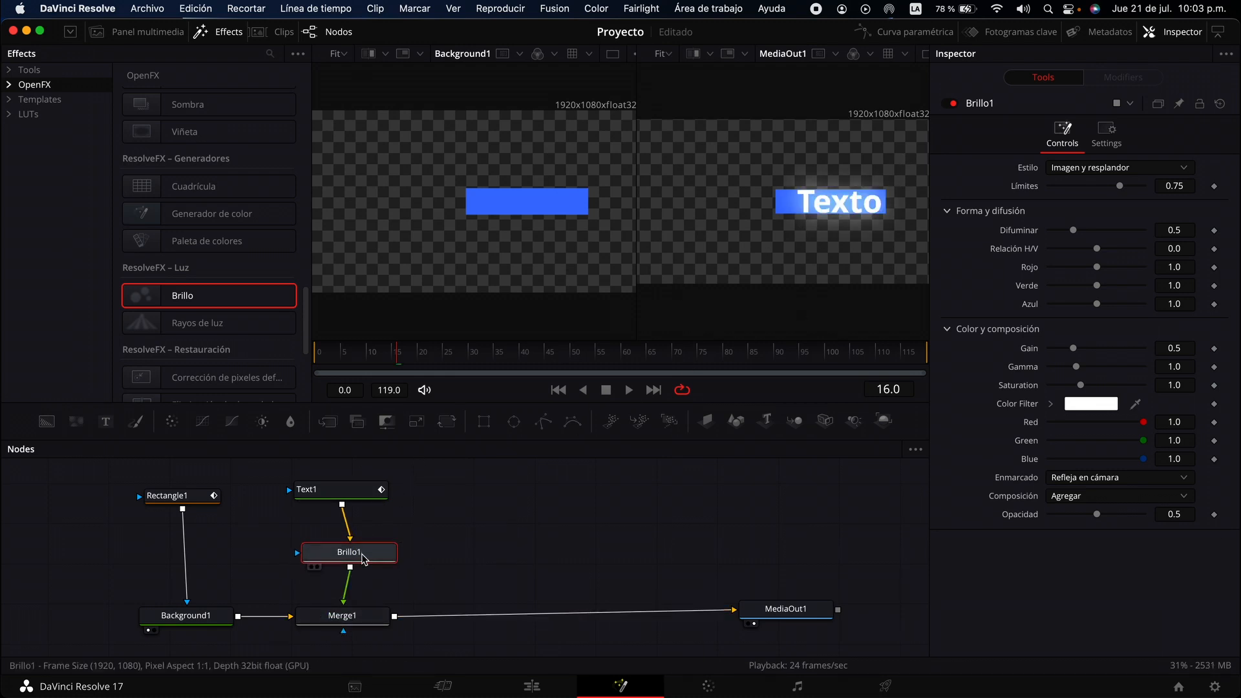
pyautogui.moveTo(363, 560); pyautogui.dragTo(359, 560)
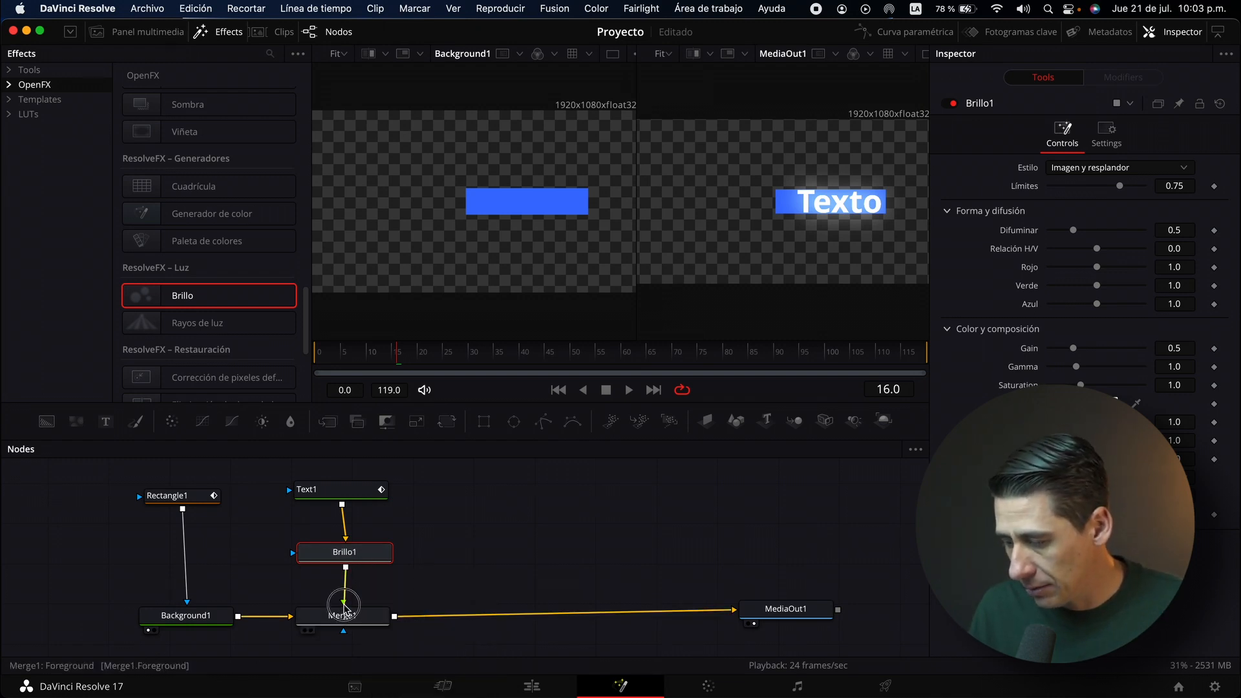
# Disconnect Brillo1, wire Text1 directly into Merge1, and insert Brillo1 back onto that connection.
pyautogui.moveTo(343, 604); pyautogui.dragTo(347, 582)
pyautogui.moveTo(347, 540); pyautogui.dragTo(346, 509)
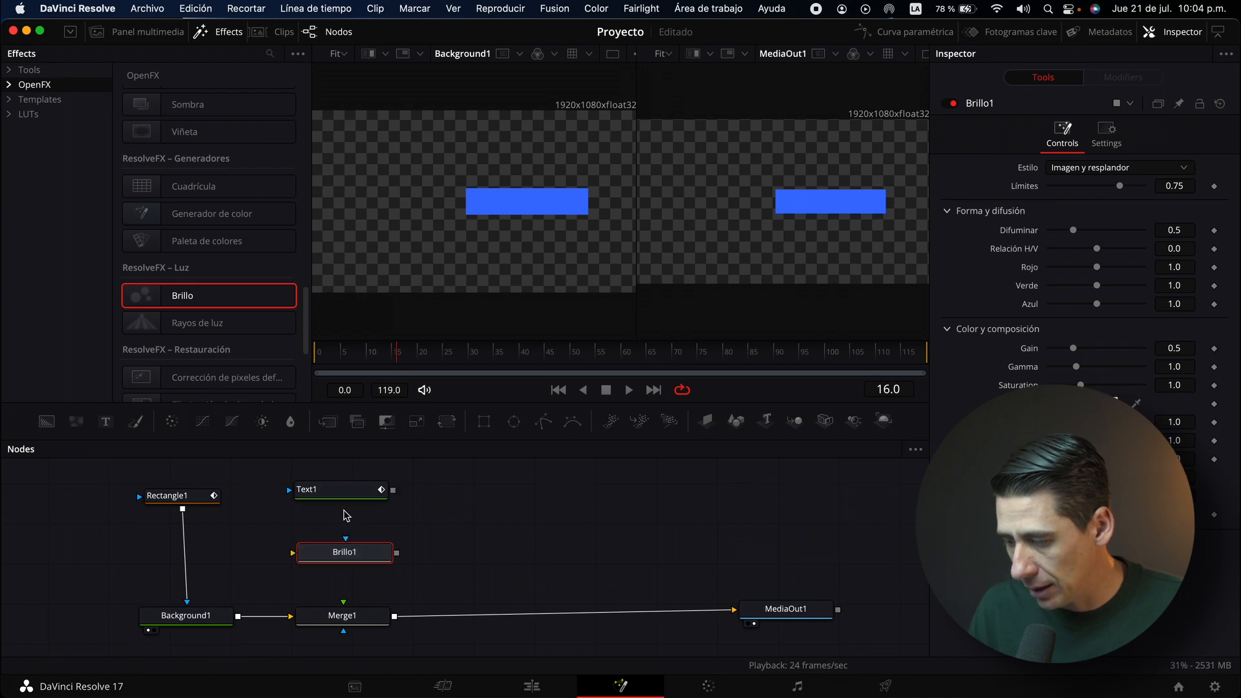
pyautogui.moveTo(341, 560); pyautogui.dragTo(497, 555)
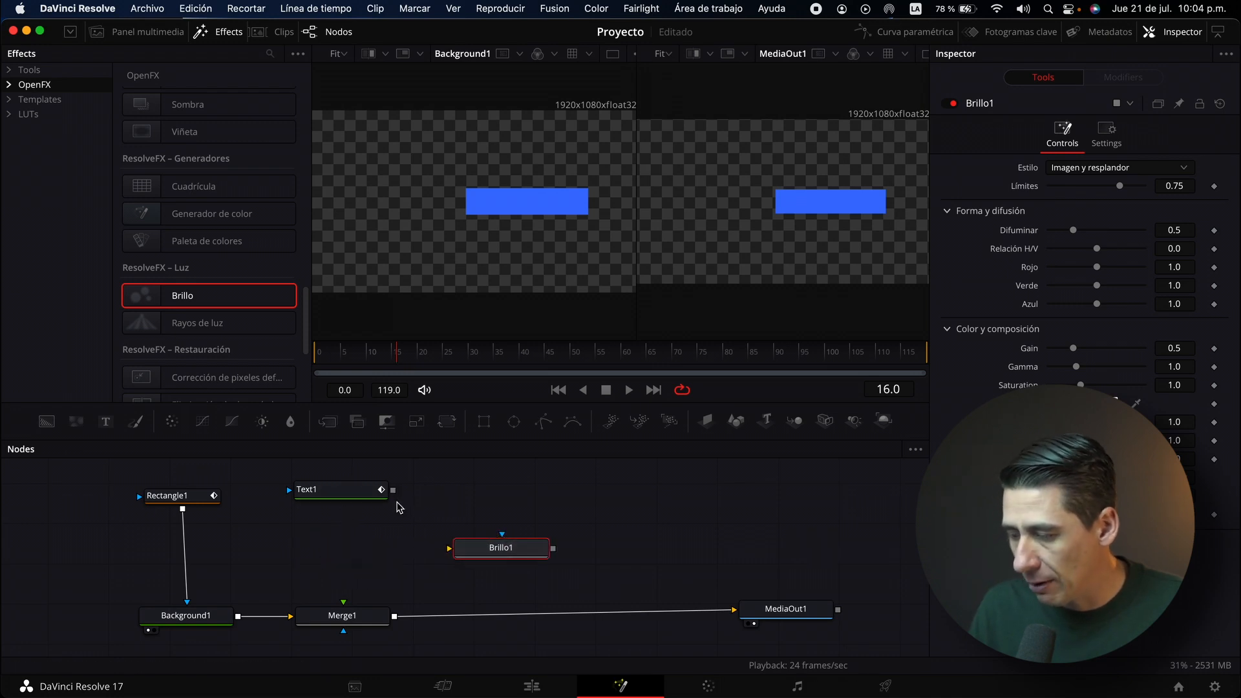
pyautogui.moveTo(394, 490); pyautogui.dragTo(344, 604)
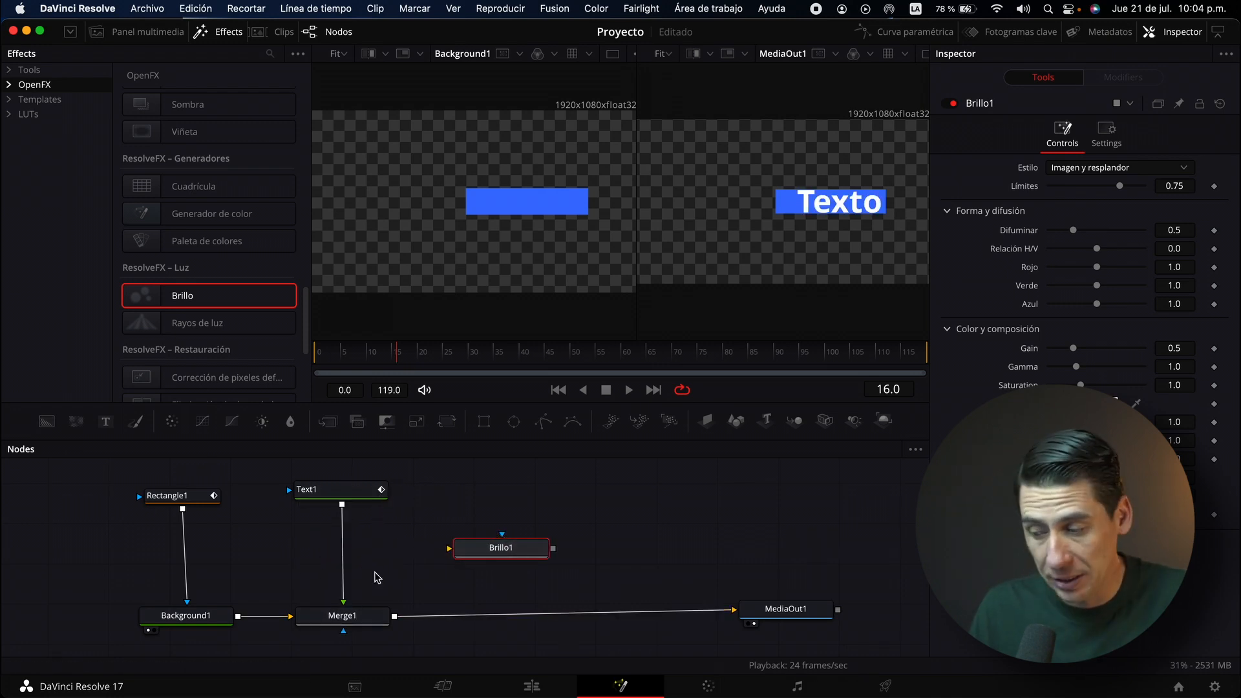
pyautogui.moveTo(517, 554)
pyautogui.mouseDown()
pyautogui.moveTo(344, 556)
pyautogui.moveTo(361, 557)
pyautogui.mouseUp()
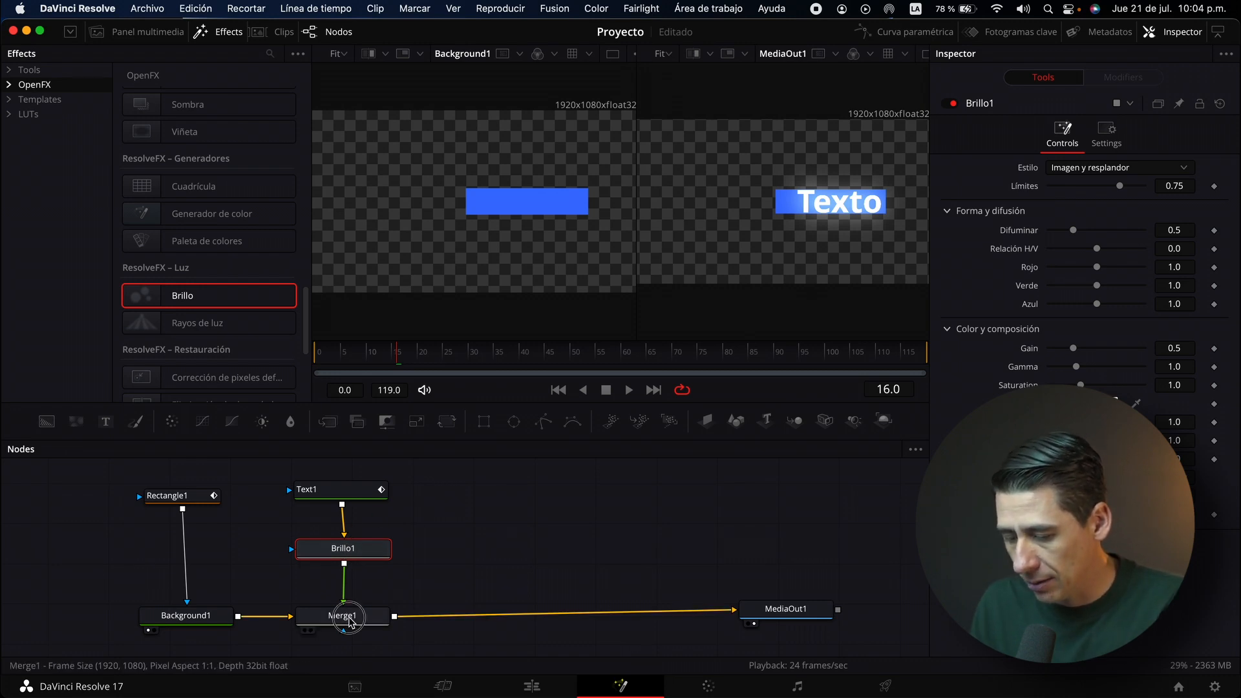
# Shift Merge1 slightly away from Brillo1 and reconnect Brillo1's output to Merge1's foreground input.
pyautogui.moveTo(350, 621)
pyautogui.mouseDown()
pyautogui.moveTo(345, 594)
pyautogui.moveTo(451, 646)
pyautogui.moveTo(373, 618)
pyautogui.mouseUp()
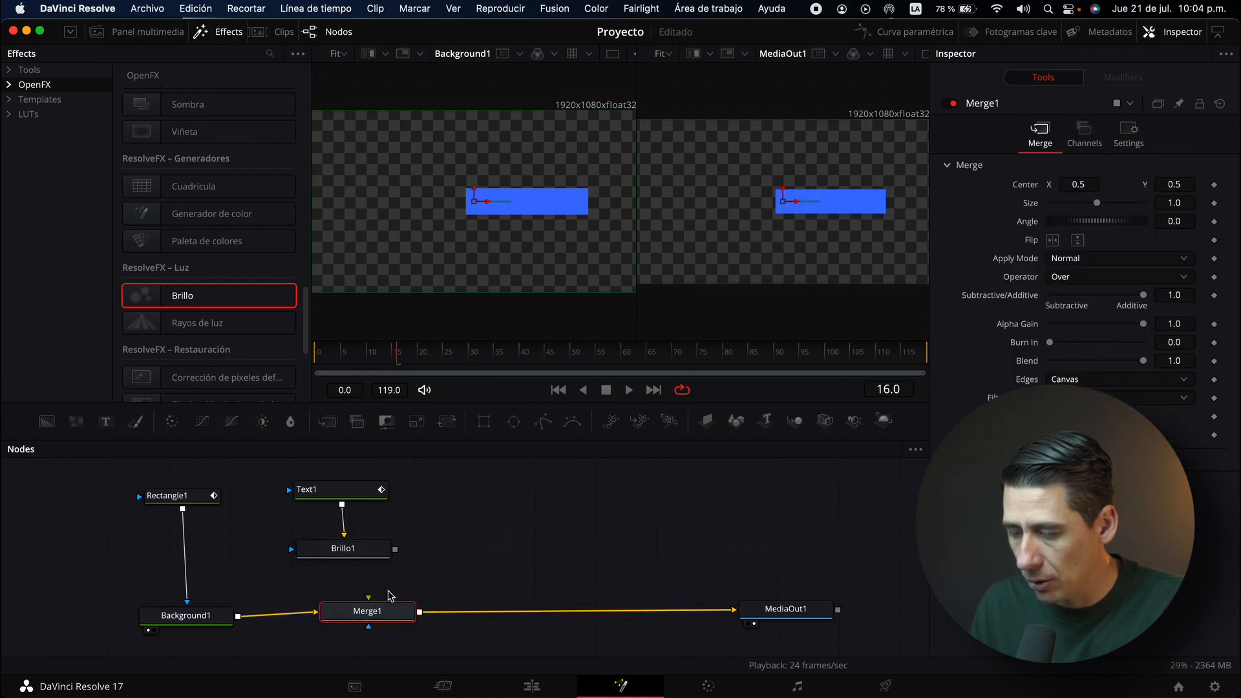
pyautogui.moveTo(395, 550); pyautogui.dragTo(368, 600)
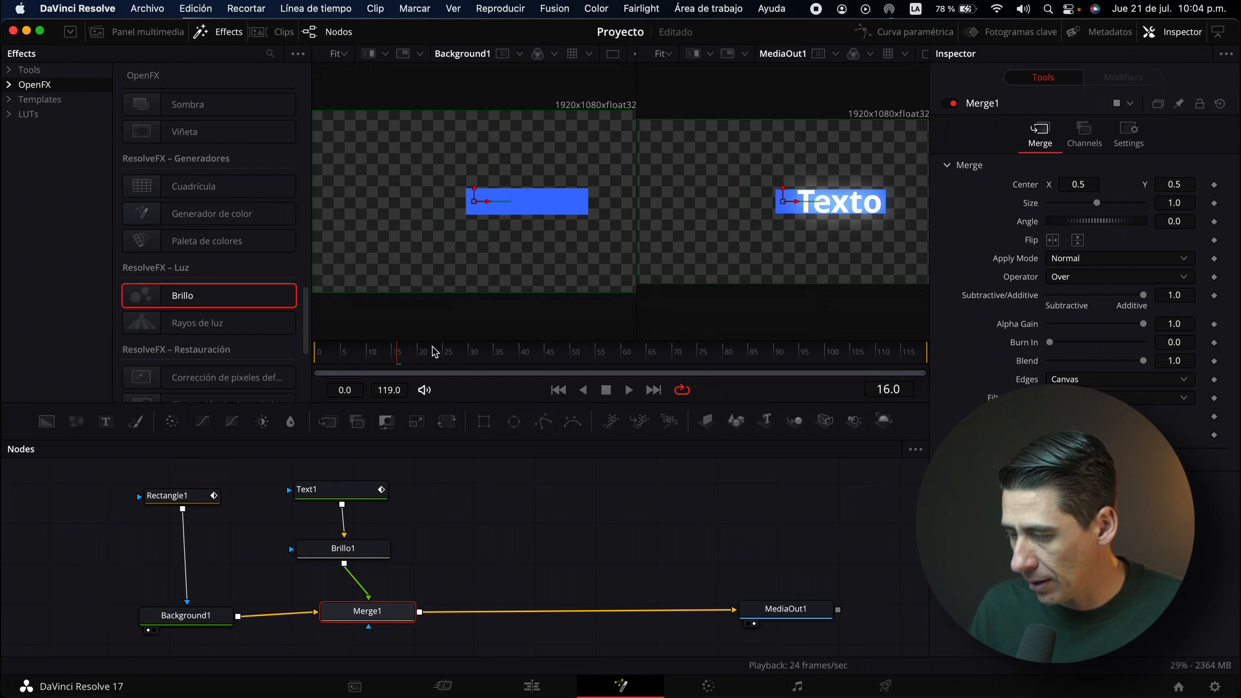
# Scrub to frame 15 and set Brillo1's Difuminar to 0.409 and Rojo to 1.118.
pyautogui.moveTo(400, 358)
pyautogui.mouseDown()
pyautogui.moveTo(332, 353)
pyautogui.moveTo(452, 355)
pyautogui.moveTo(369, 360)
pyautogui.moveTo(429, 363)
pyautogui.moveTo(396, 362)
pyautogui.mouseUp()
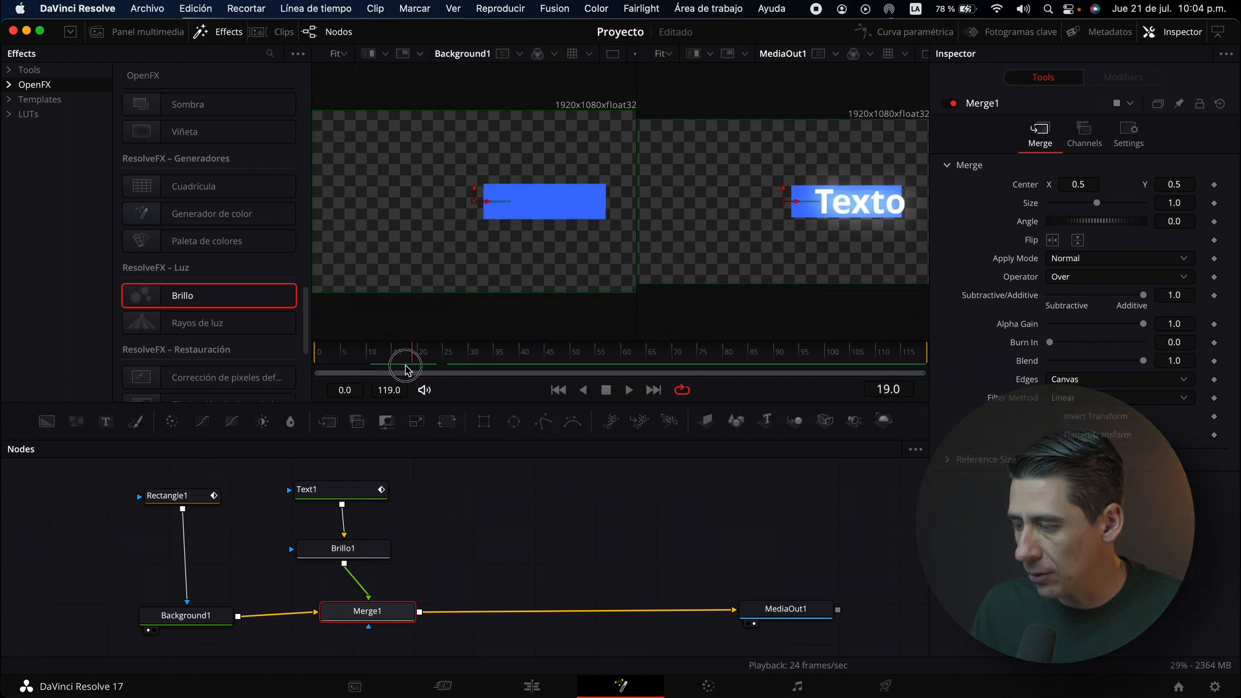
pyautogui.click(343, 550)
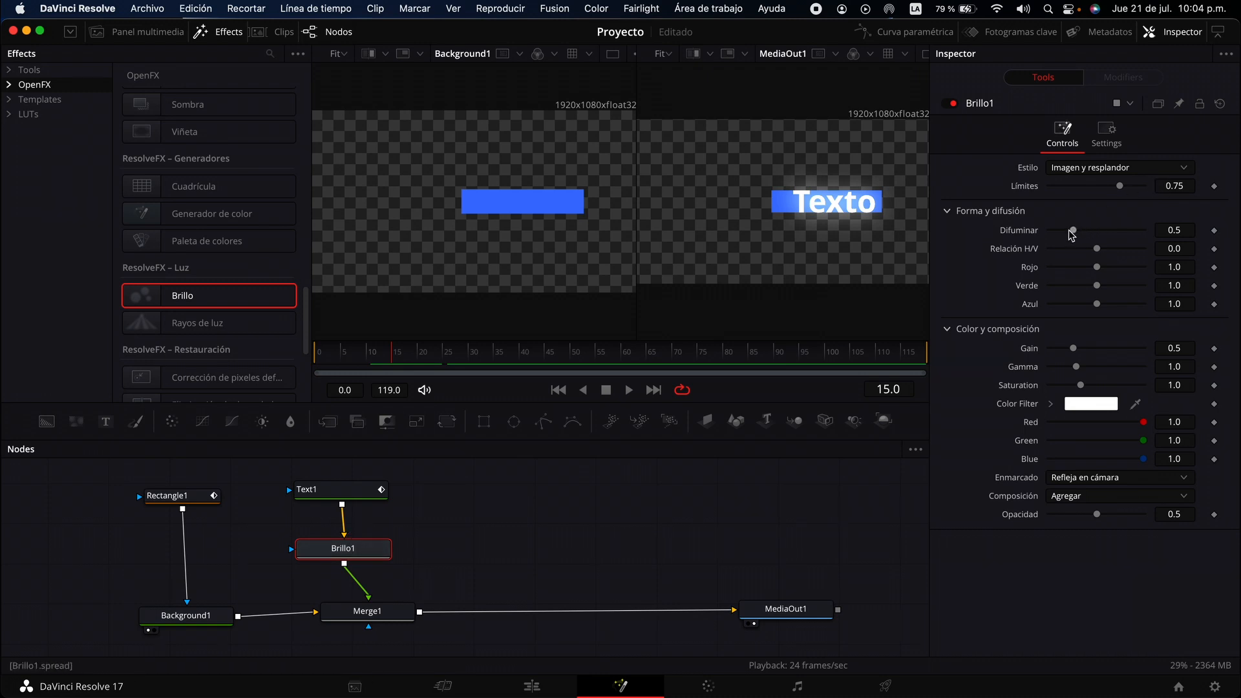
pyautogui.moveTo(1072, 231); pyautogui.dragTo(1096, 231)
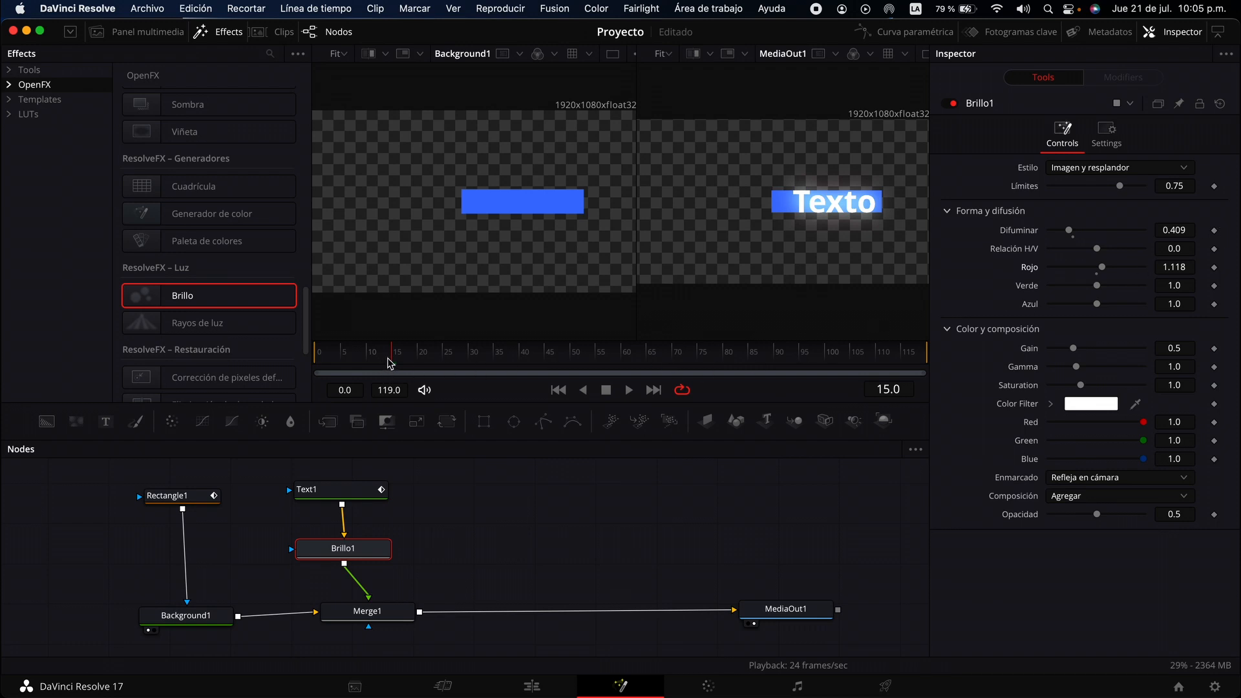
# Keyframe Brillo1's Difuminar at 0.0 on frame 5 and at about 0.898 on frame 22.
pyautogui.moveTo(390, 363); pyautogui.dragTo(344, 357)
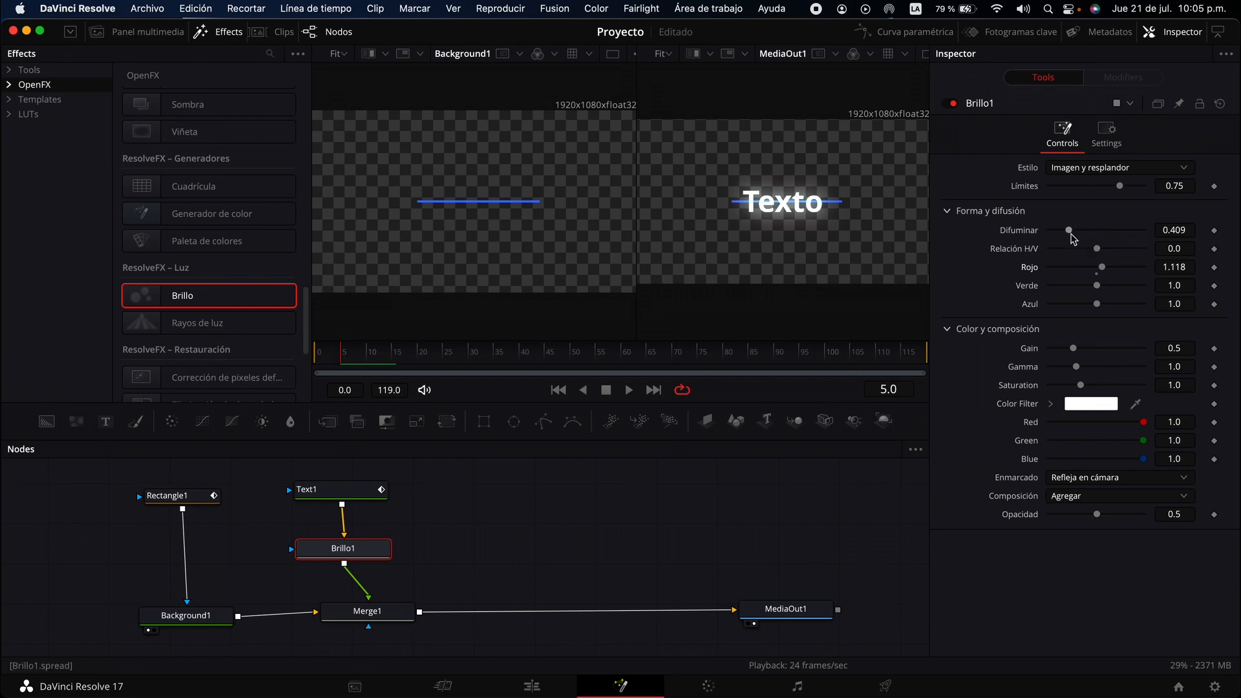
pyautogui.moveTo(1068, 230); pyautogui.dragTo(1048, 233)
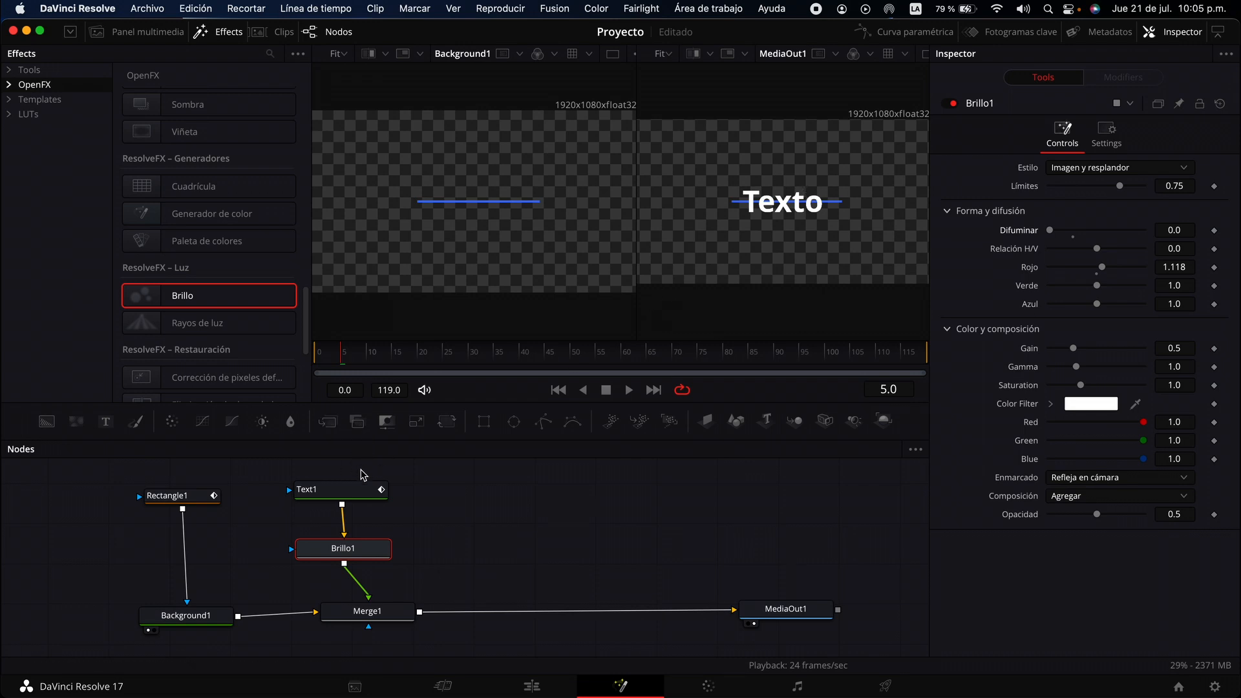
pyautogui.click(1215, 230)
pyautogui.moveTo(353, 360); pyautogui.dragTo(431, 364)
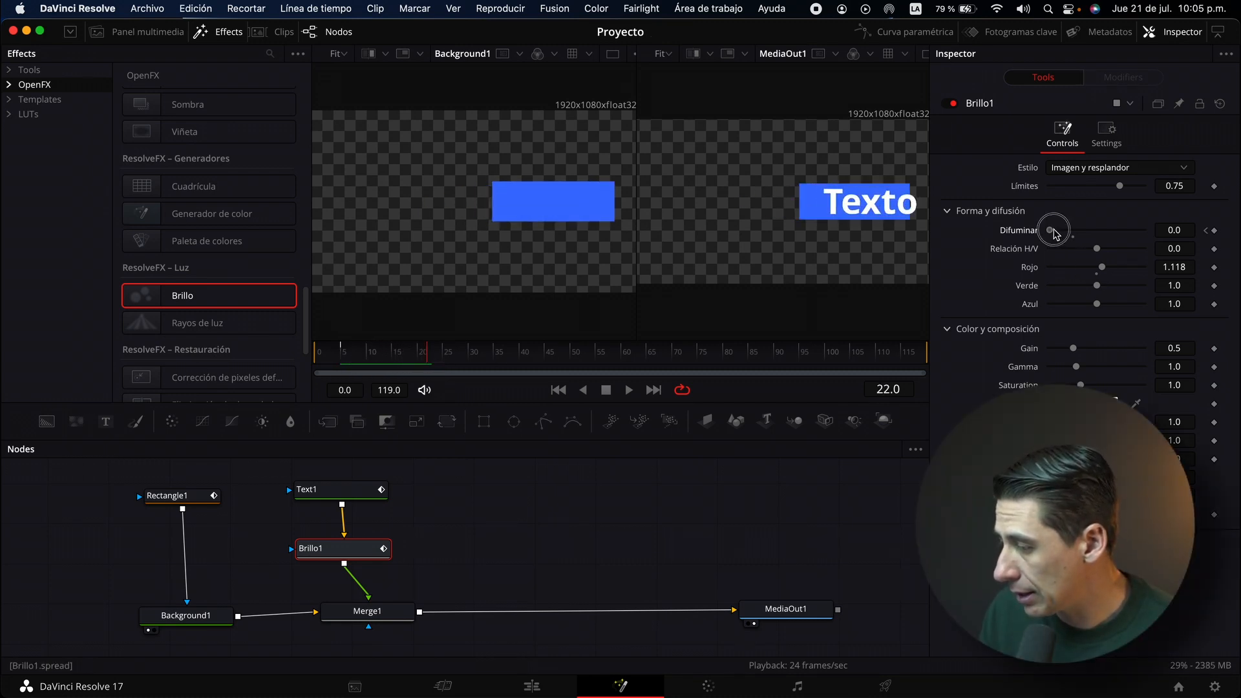
pyautogui.moveTo(1051, 231); pyautogui.dragTo(1098, 241)
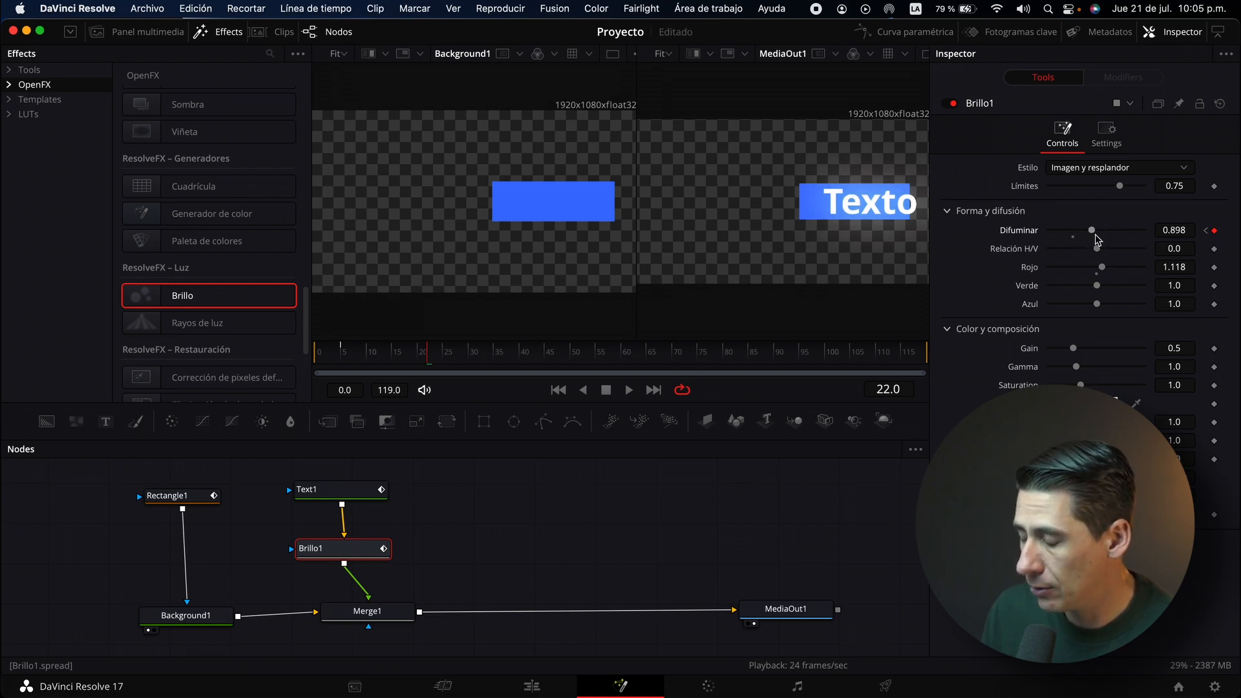
# Preview the animated glow from near the start in Fusion and over the car photo on the Edit page.
pyautogui.moveTo(430, 355); pyautogui.dragTo(327, 355)
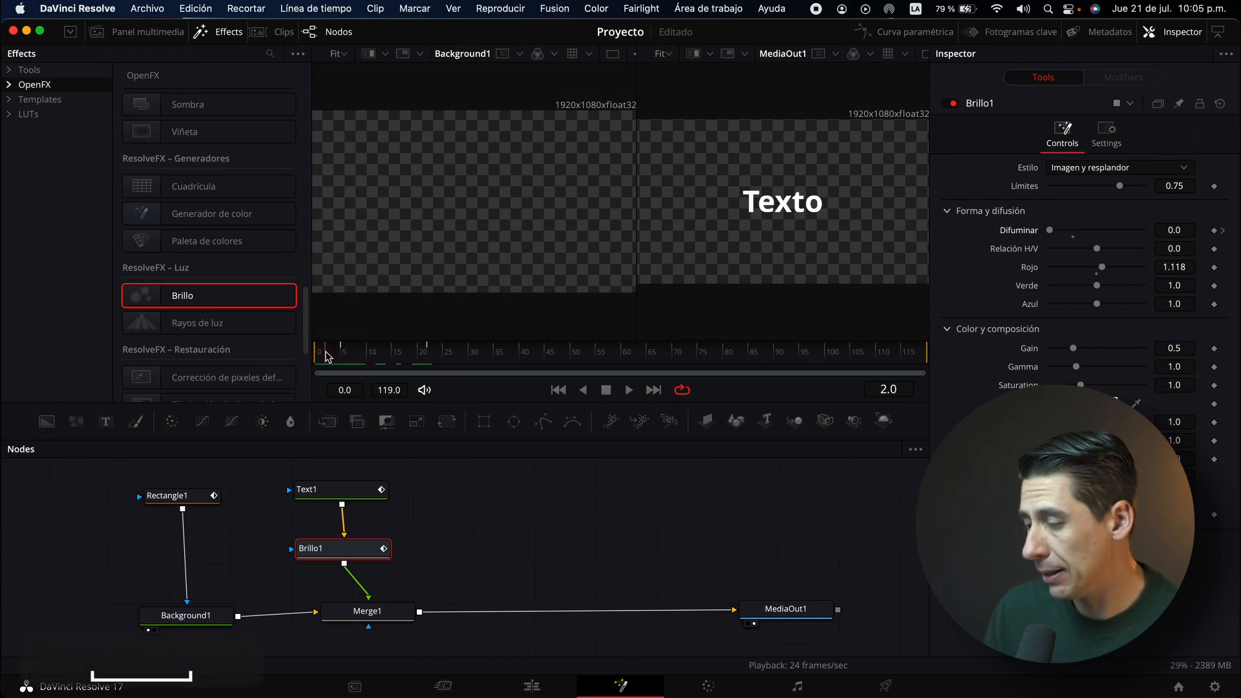
pyautogui.press('space')
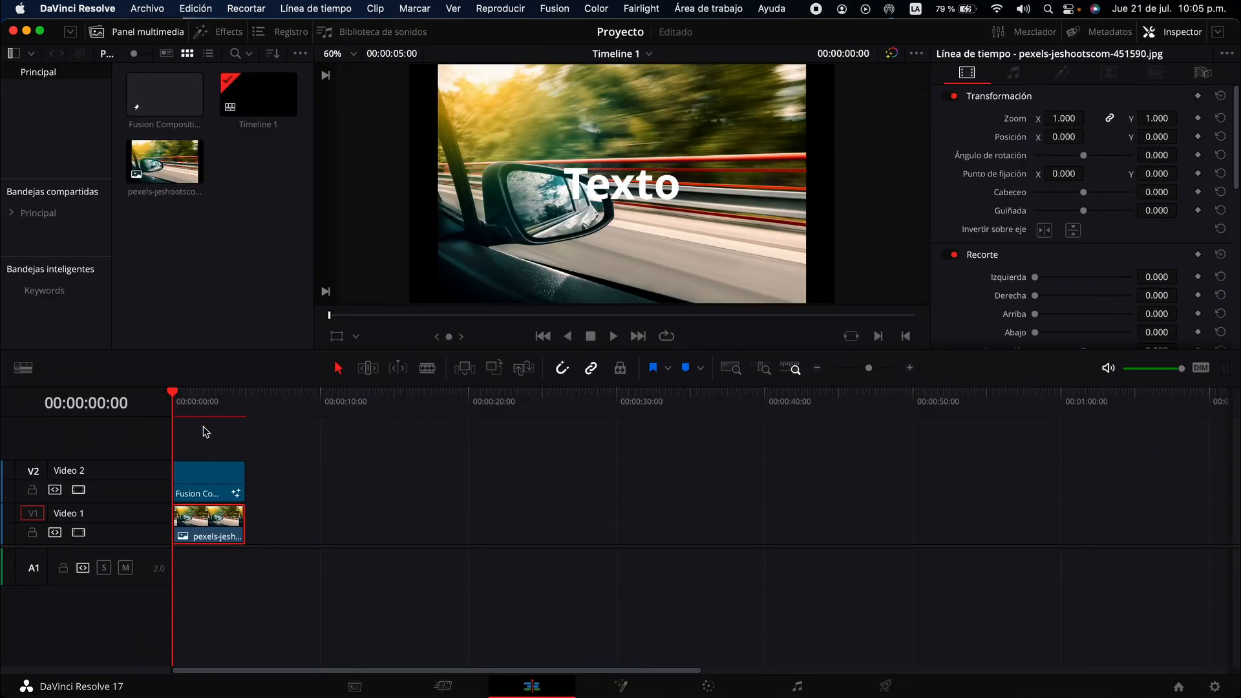
pyautogui.press('space')
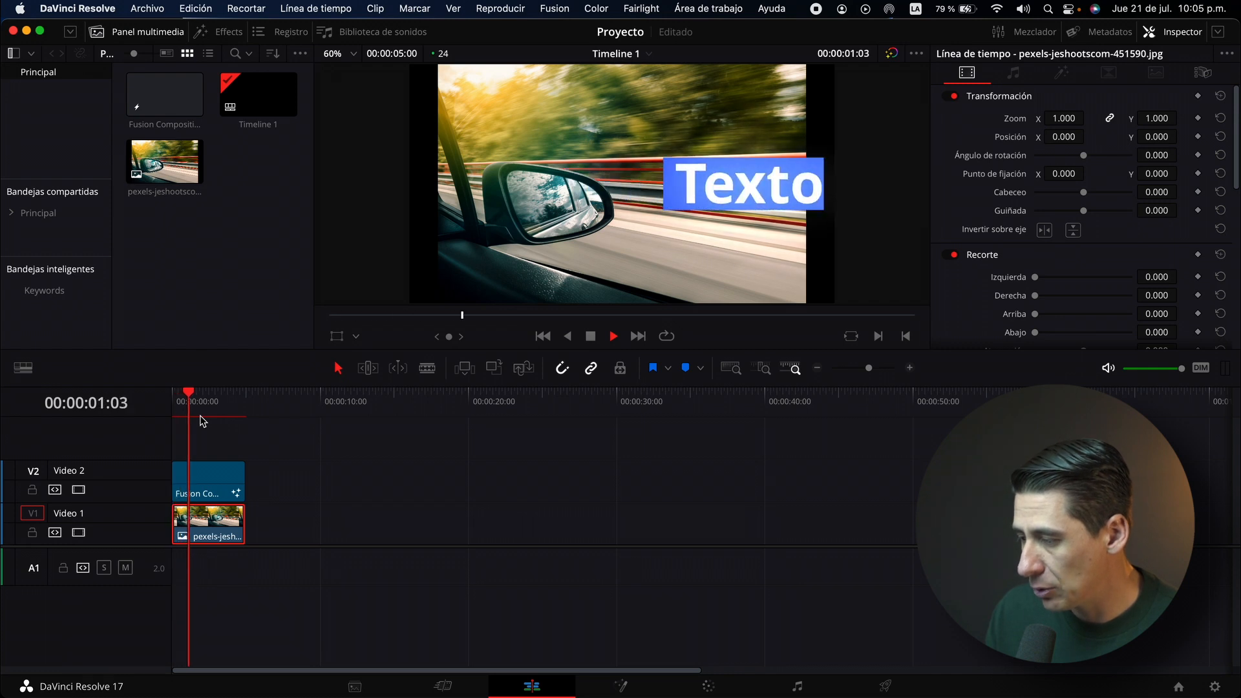
pyautogui.press('space')
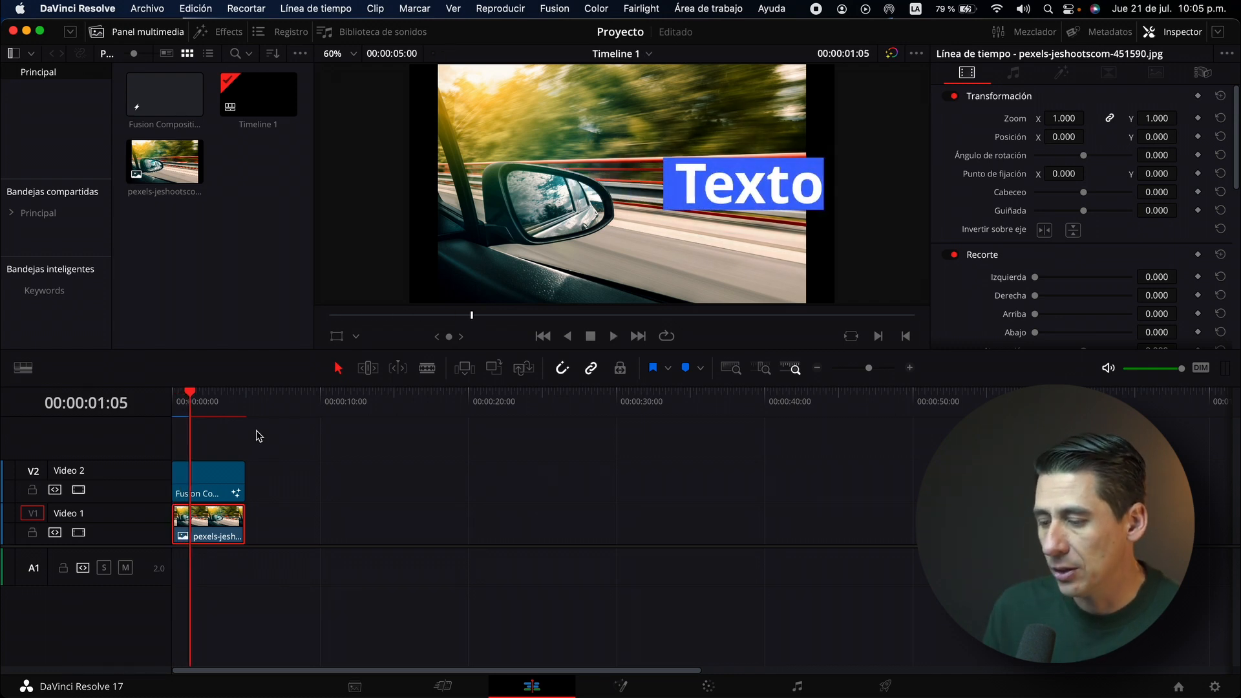
# Check the composition and photo clips in the timeline, and scrub the composition to frame 5 on the Fusion page.
pyautogui.click(224, 470)
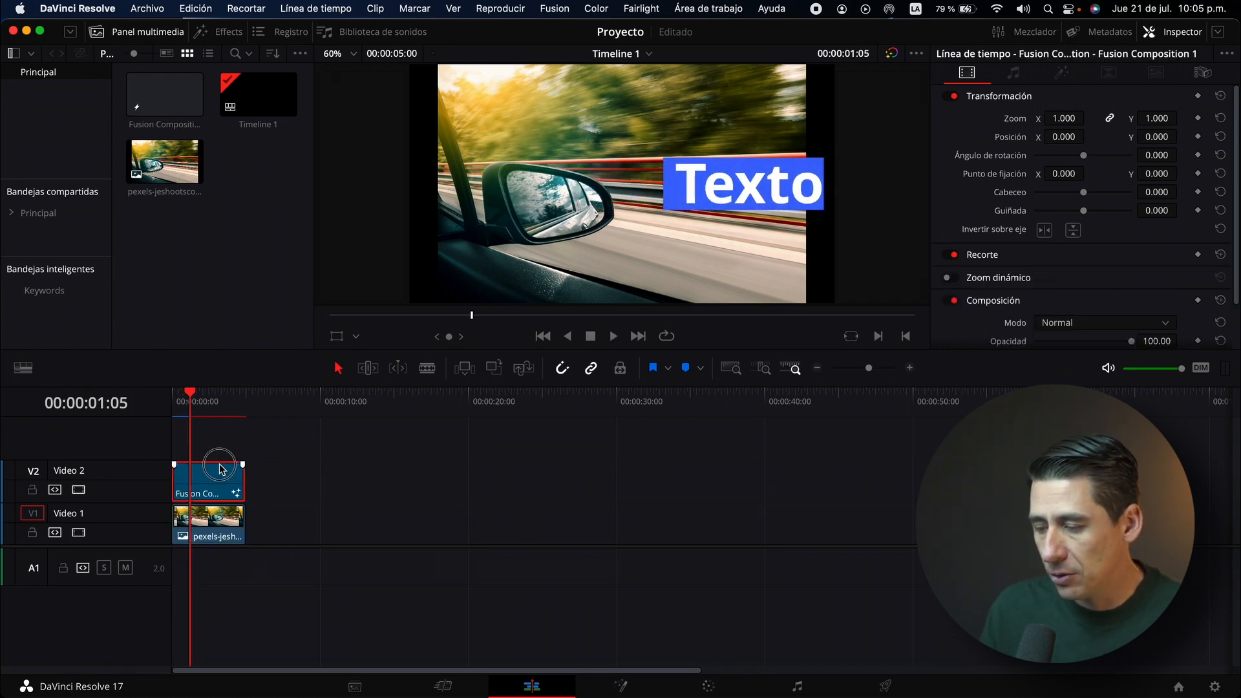
pyautogui.click(216, 534)
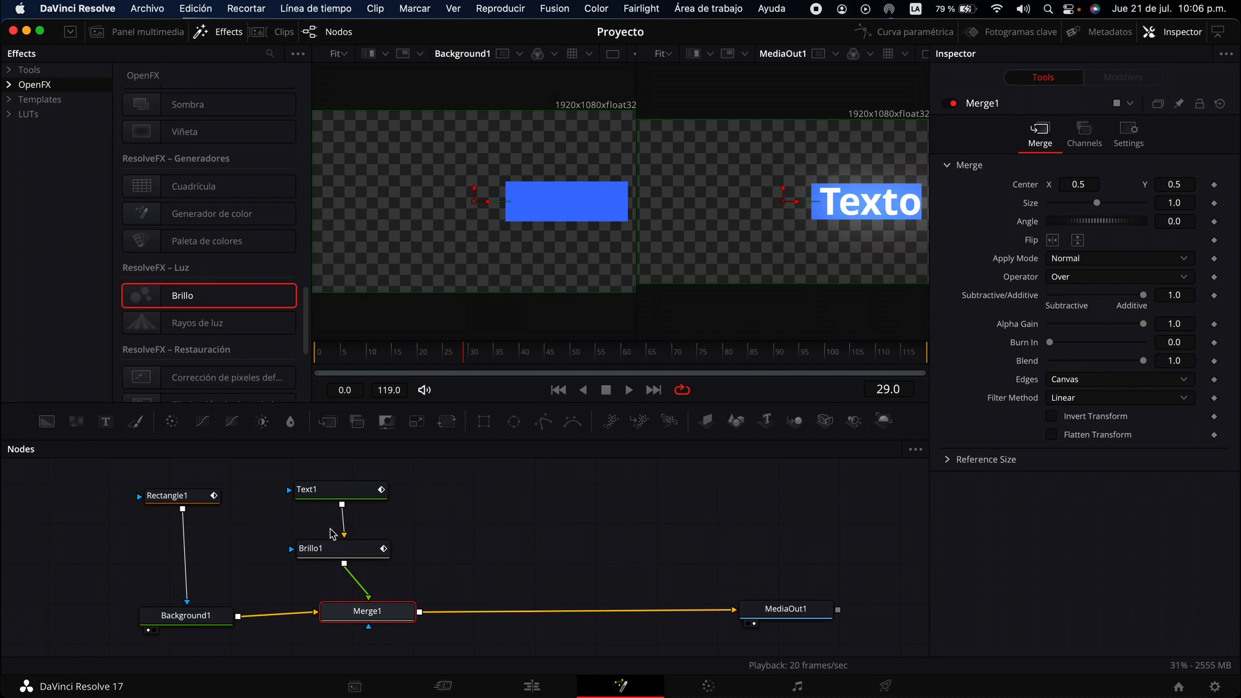
pyautogui.moveTo(444, 363); pyautogui.dragTo(345, 364)
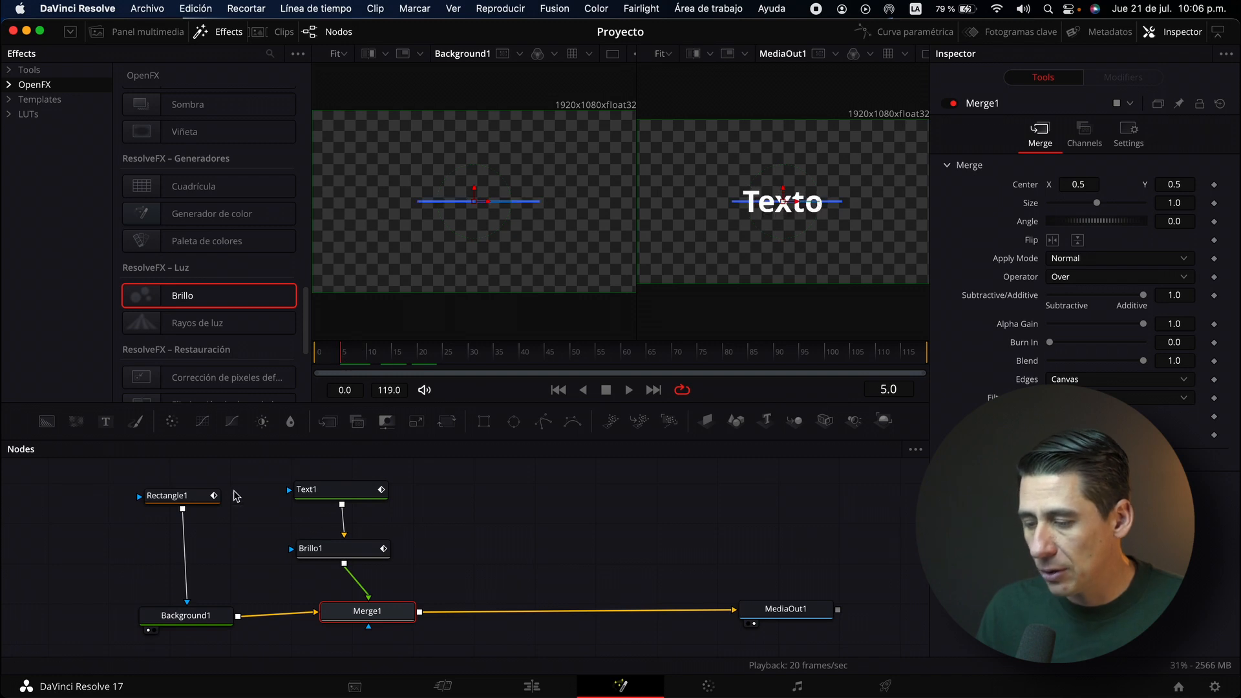